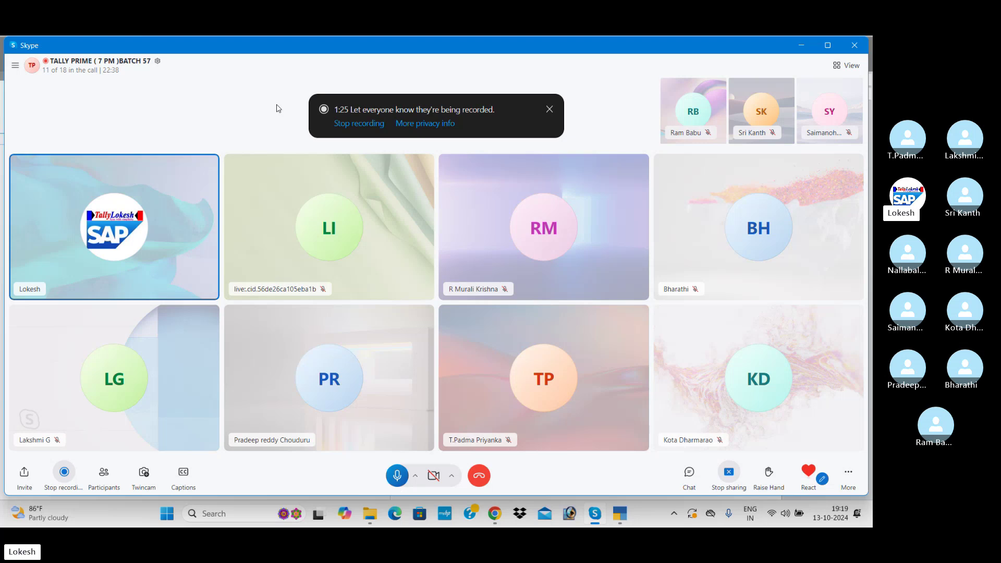
Switch to Chrome and look through the open Amazon book pages and the TALLY LOKESH YouTube channel.
key("alt+Tab")
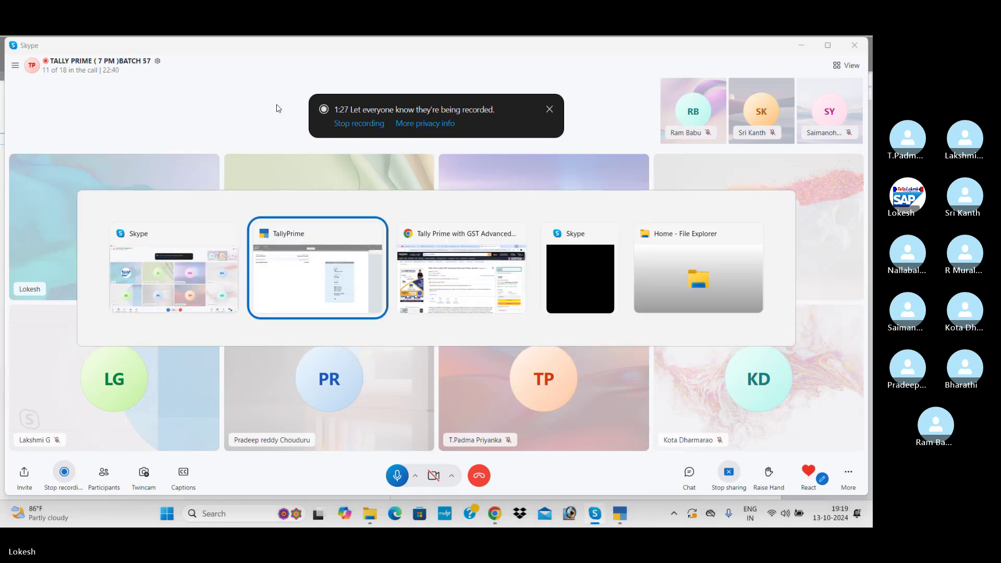
key("alt+Tab")
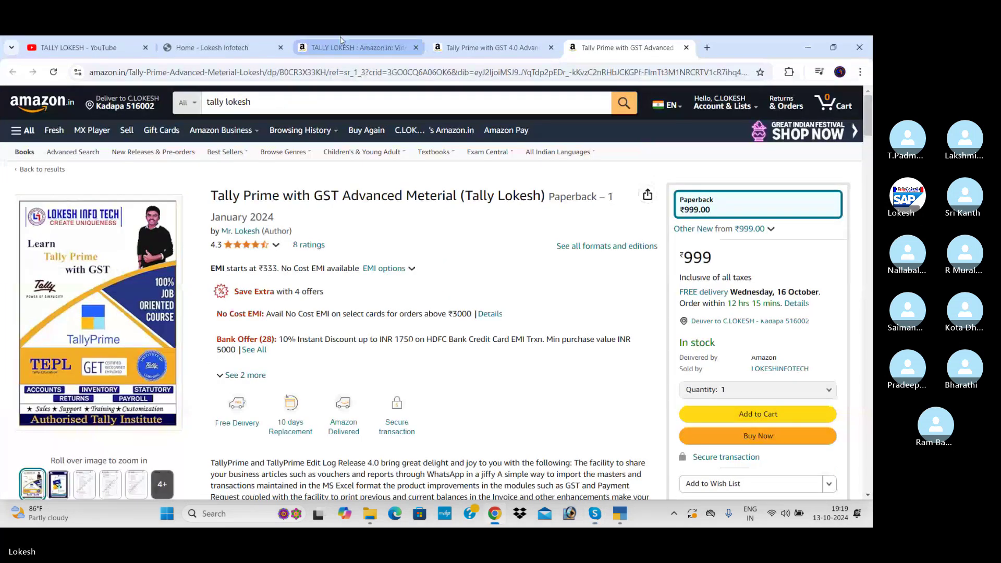
left_click(342, 46)
left_click(476, 48)
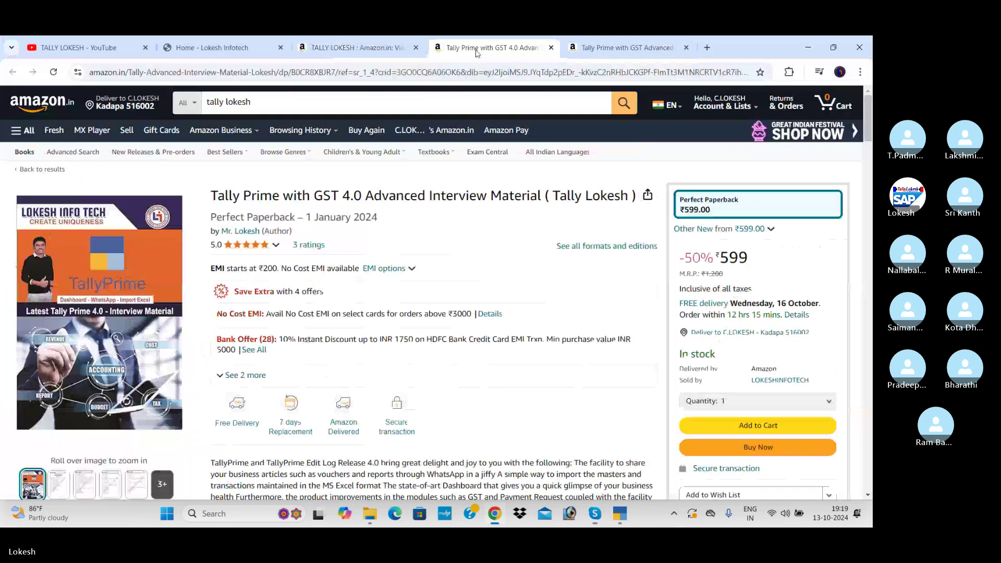
left_click(96, 48)
Switch to TallyPrime and shut the loaded Sriya Trading Company.
left_click(627, 526)
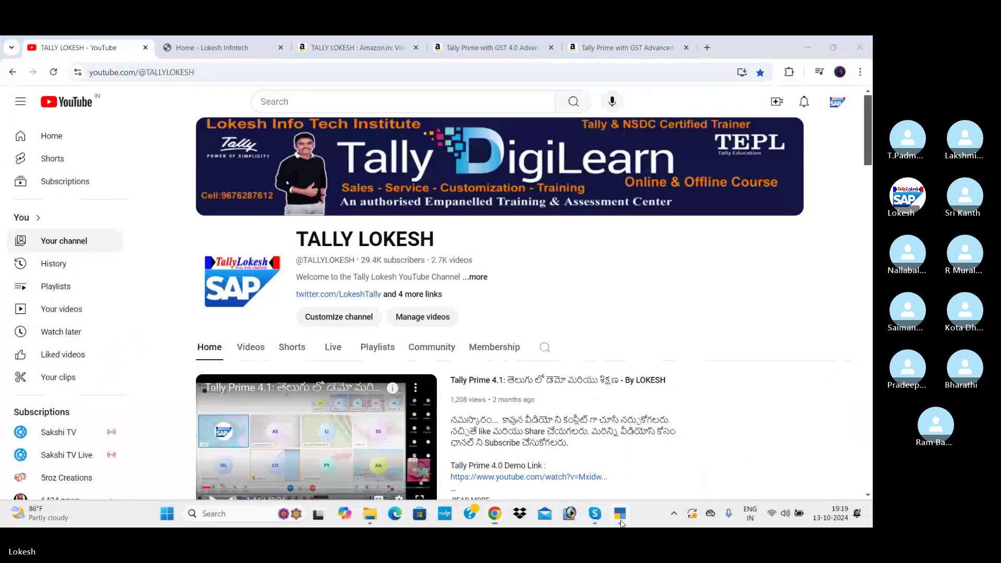
left_click(820, 100)
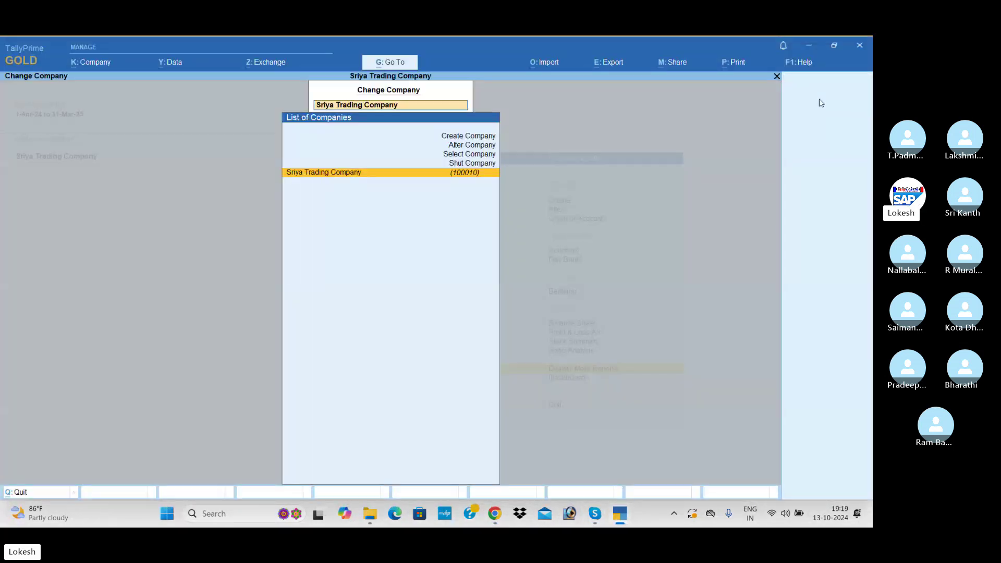
key("ctrl+F3")
key("Return")
key("y")
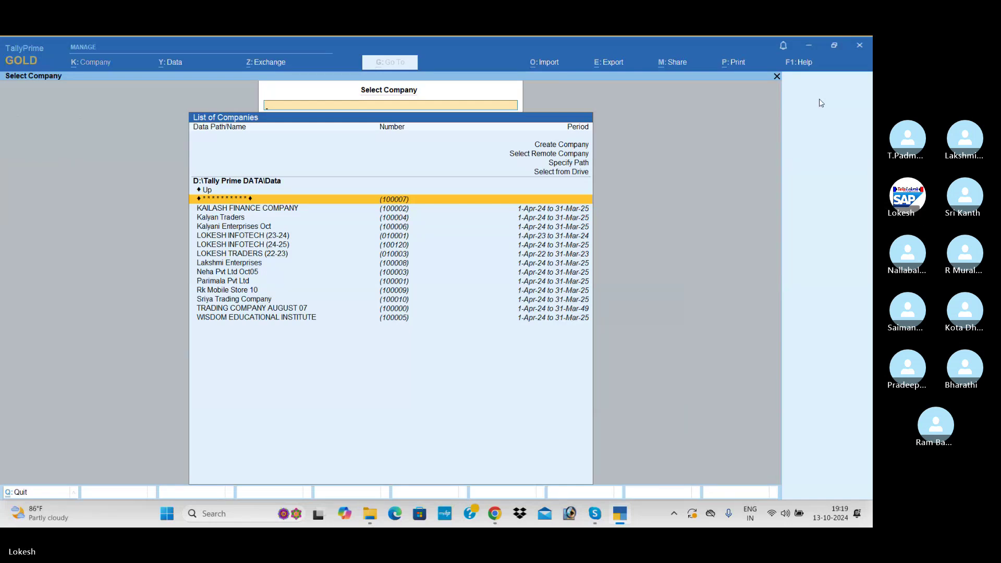
Start creating a company and enter Indian Readymades as its name.
key("Up")
key("Up")
key("Up")
key("Up")
key("Up")
key("Up")
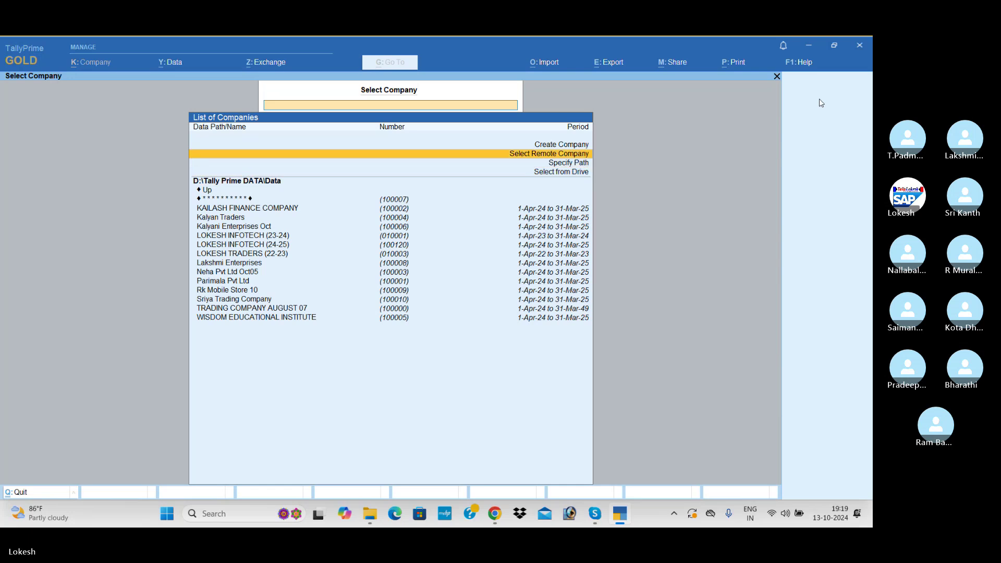
key("Return")
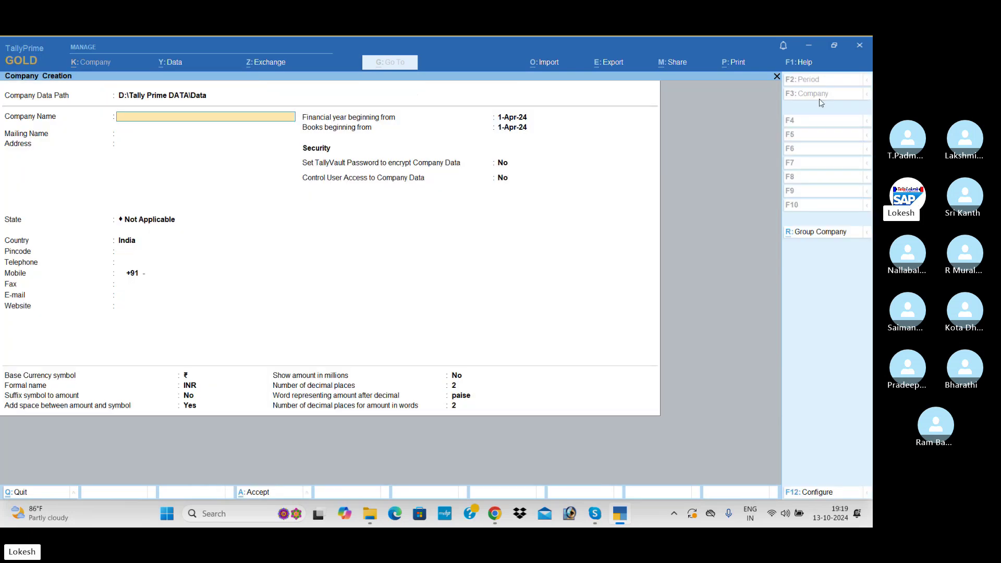
type("Indian Ra")
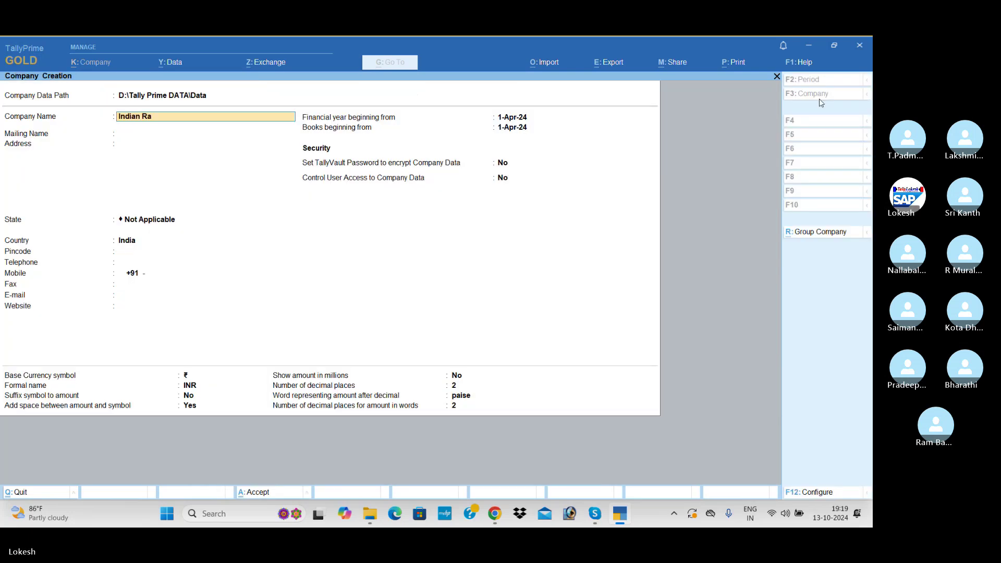
type("eadymade")
Set the company's state to Andhra Pradesh, keep the remaining defaults and save the company.
key("Return")
key("Return")
key("Return")
key("Down")
key("Down")
key("Return")
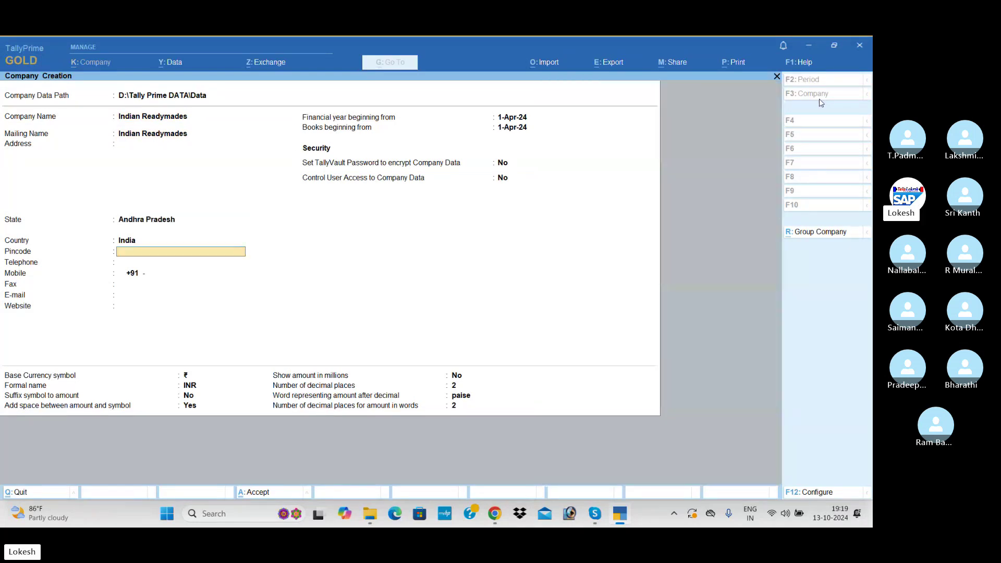
key("ctrl+a")
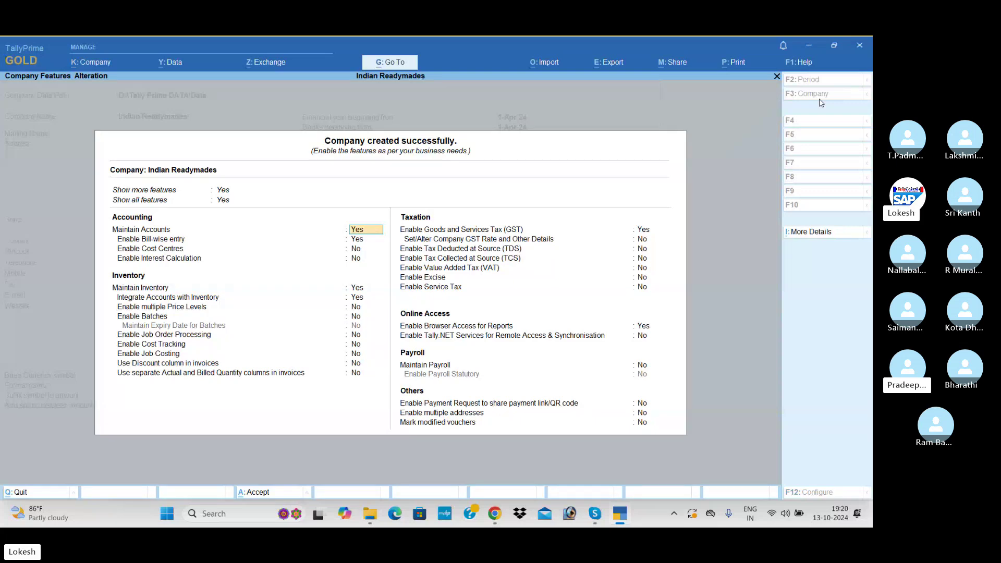
Disable bill-wise entry in the accounting features of Indian Readymades.
key("Return")
type("n")
key("Return")
key("Return")
key("Return")
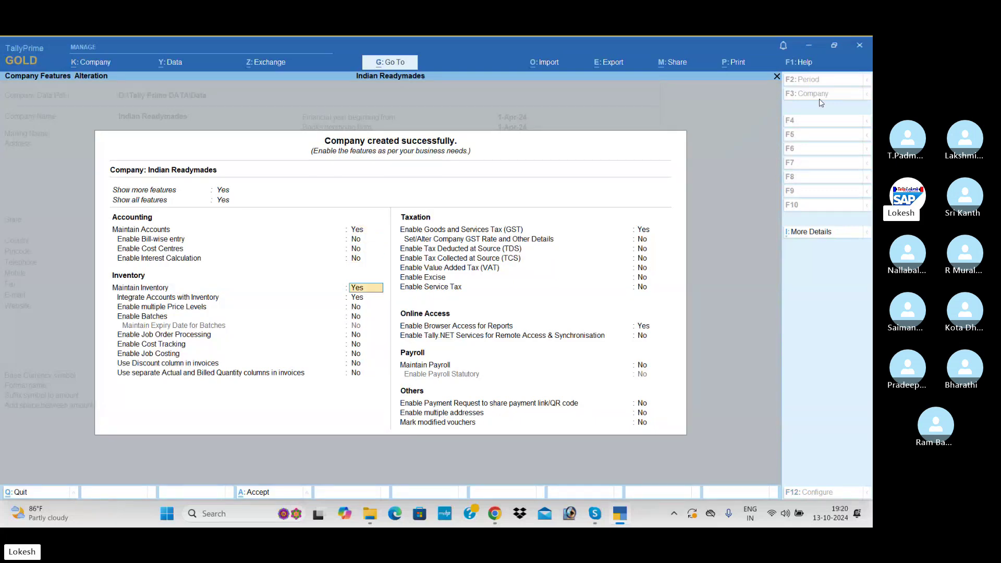
Keep the inventory feature settings as they are and disable Goods and Services Tax (GST) for the company.
key("Return")
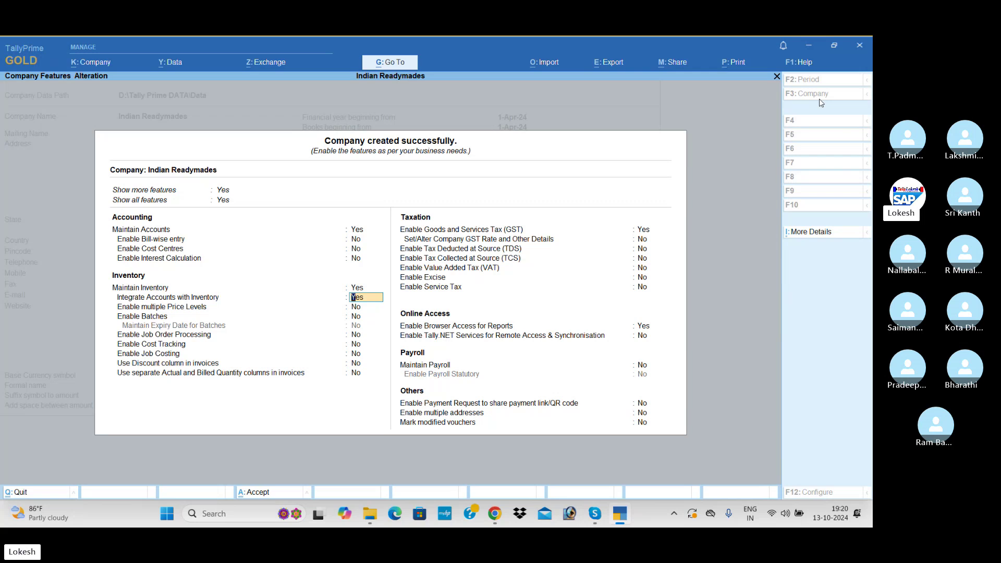
key("Return")
key("Return")
key("Return")
key("Return")
key("Return")
key("Return")
key("Return")
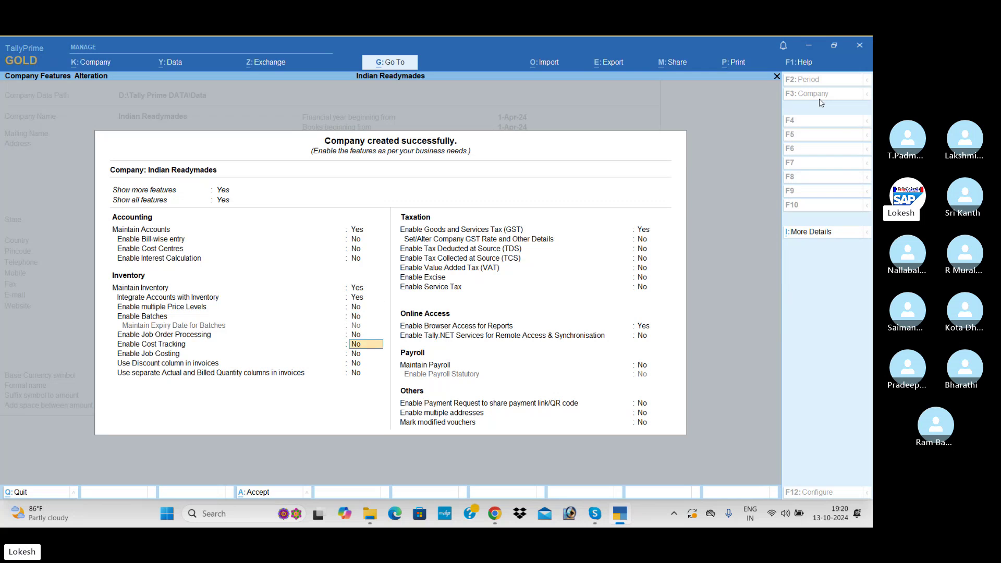
key("Return")
type("n")
key("Return")
Disable browser access for reports, leave the other features at their defaults and accept the company features.
key("Return")
key("Return")
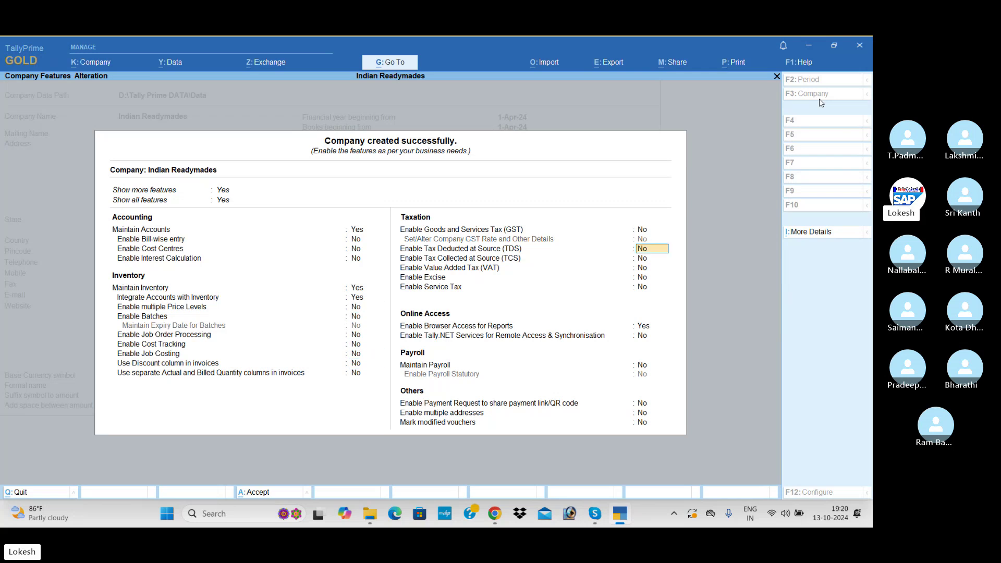
key("Return")
key("Return")
key("Return")
type("n")
key("Return")
key("Return")
key("Return")
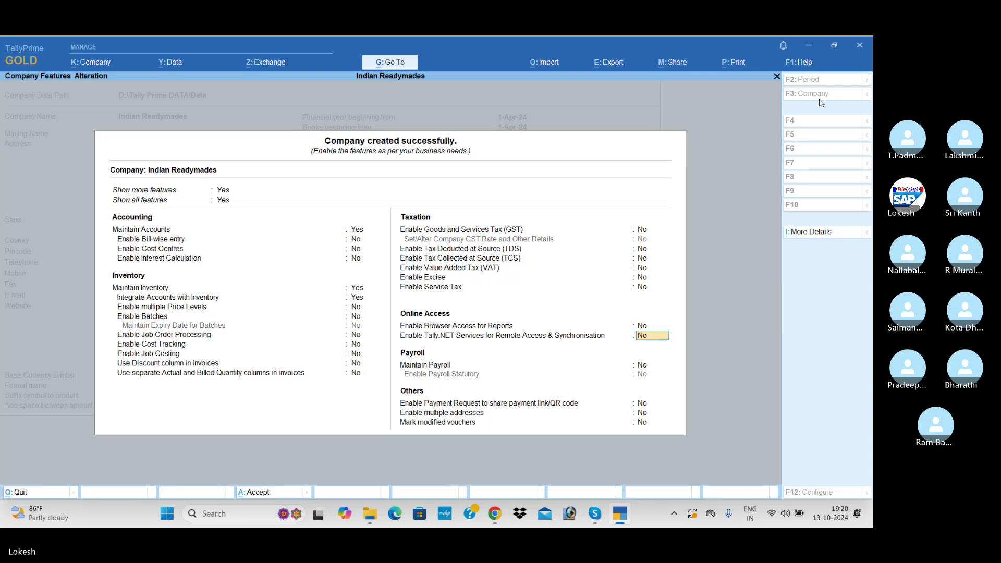
key("Return")
key("Return")
key("Return")
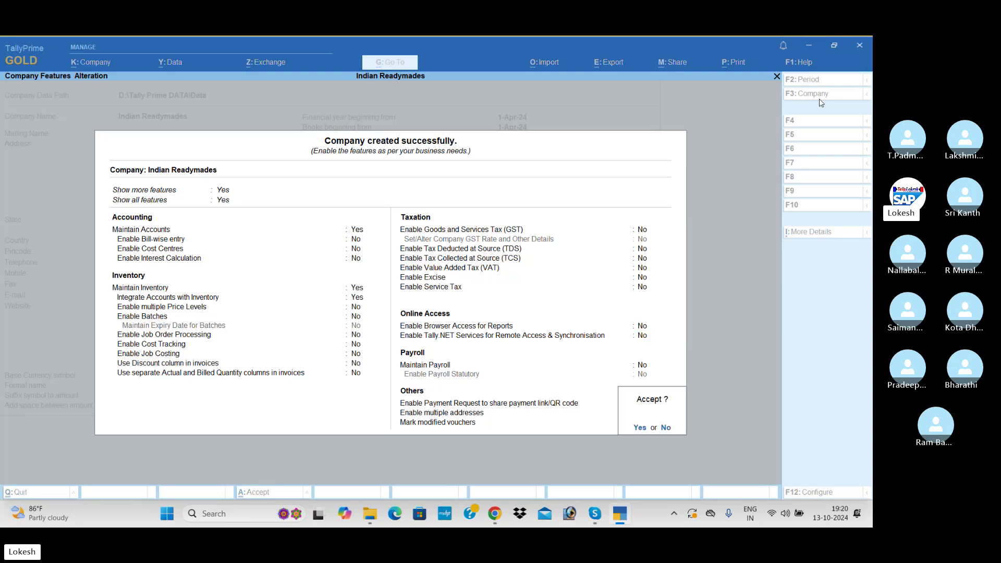
key("Return")
Create a ledger named Capital under the Capital Account group.
key("Return")
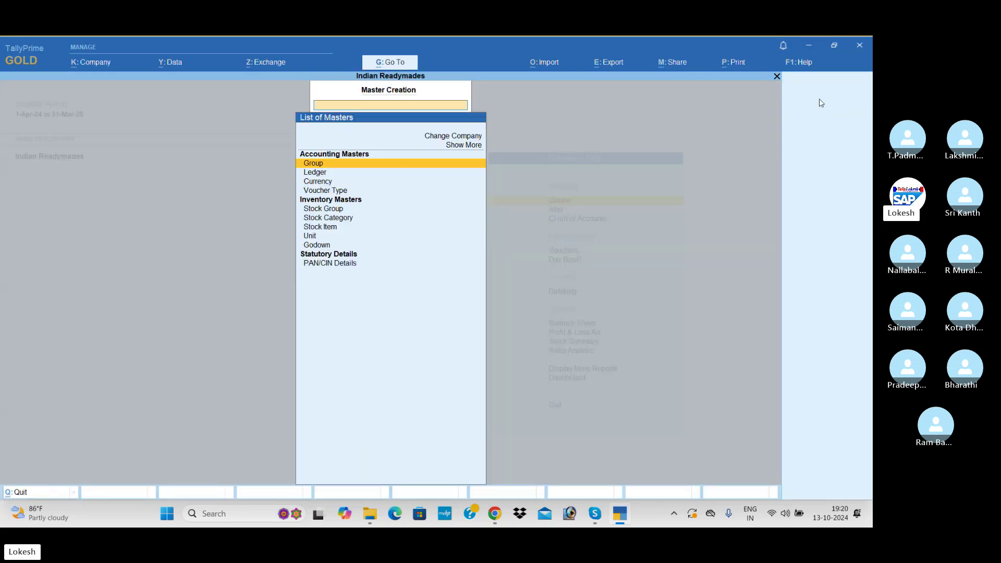
key("Down")
key("Return")
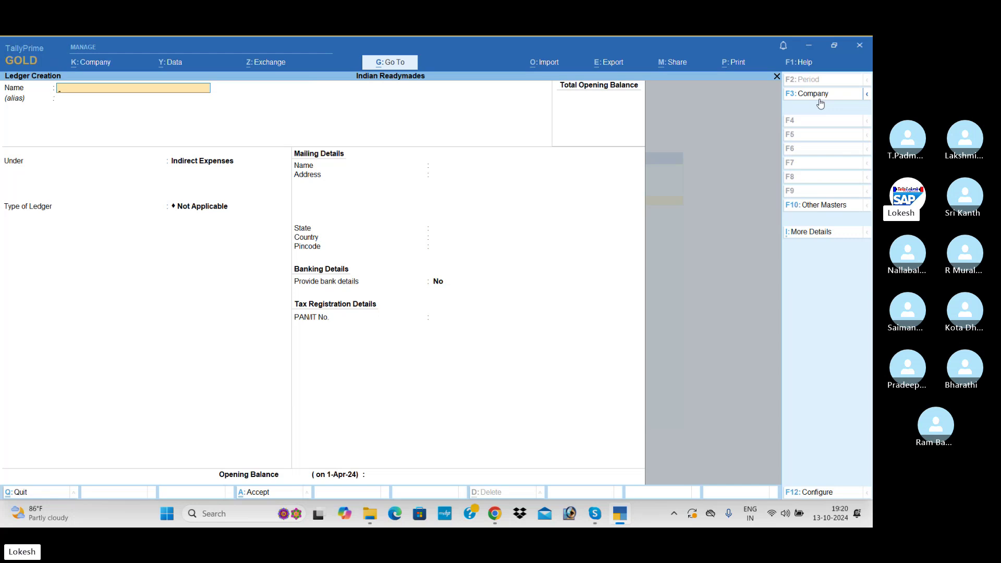
type("Capital")
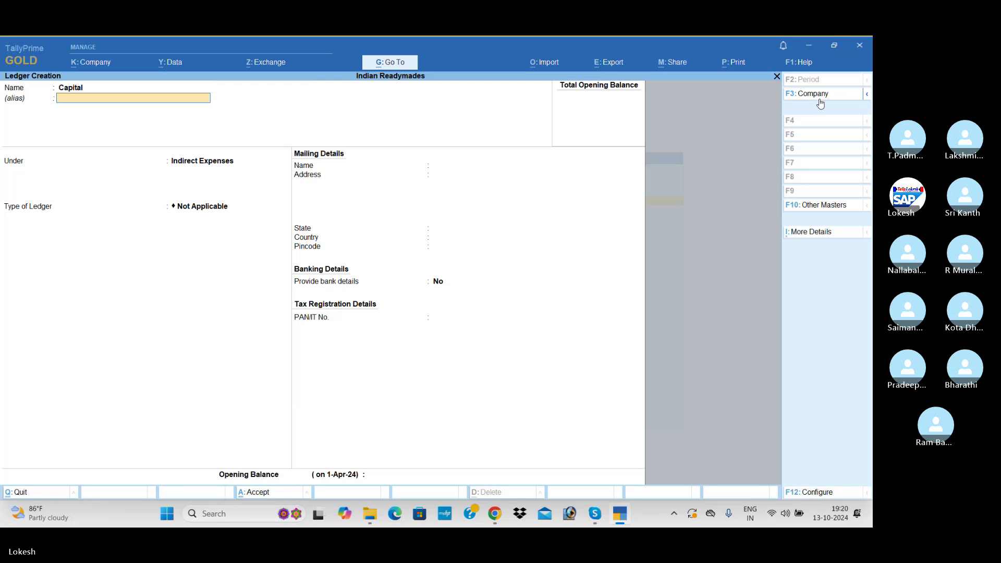
key("Return")
type("ca")
key("Return")
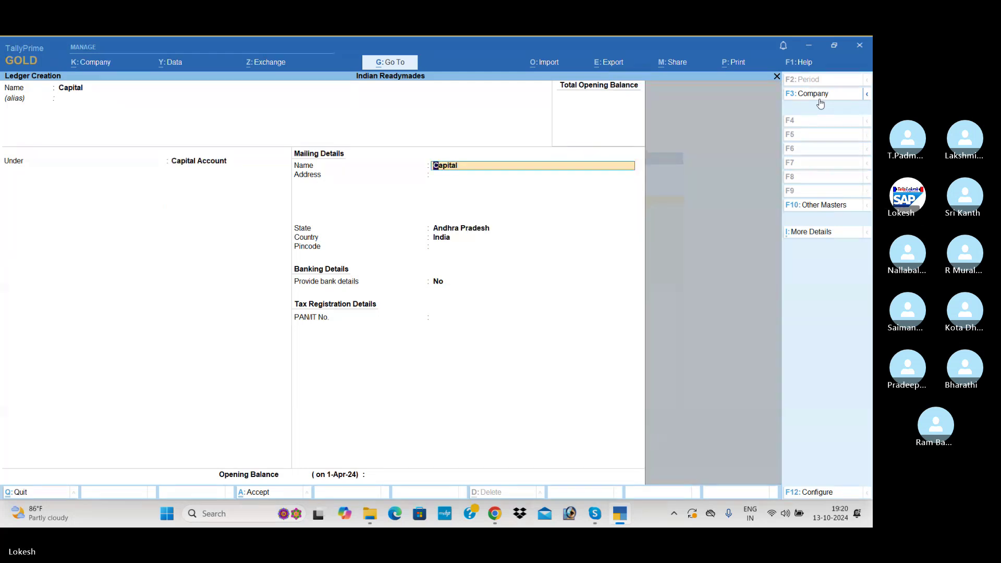
key("ctrl+a")
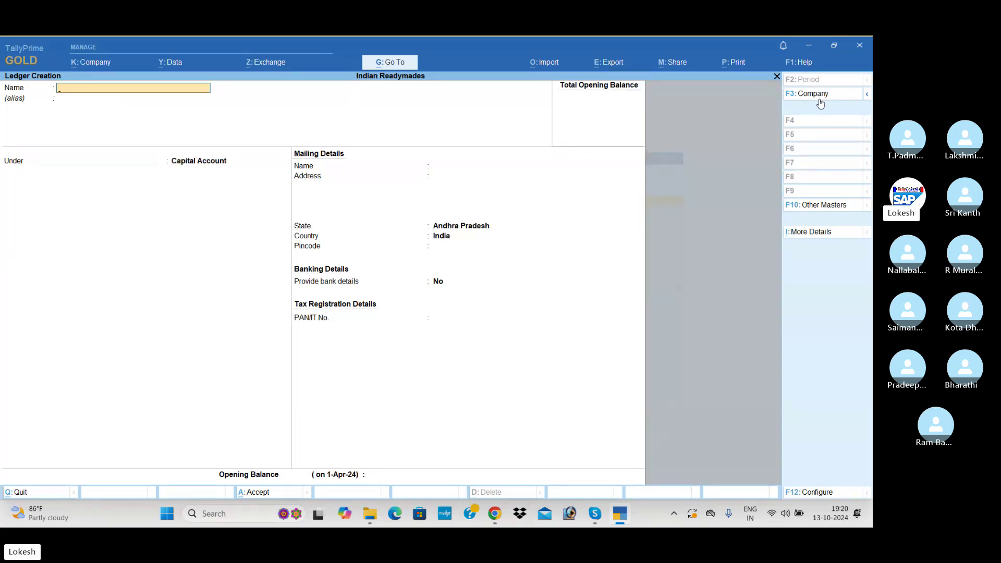
Create a ledger named Purchase under Purchase Accounts, keeping its ledger type as Not Applicable.
type("Purchase")
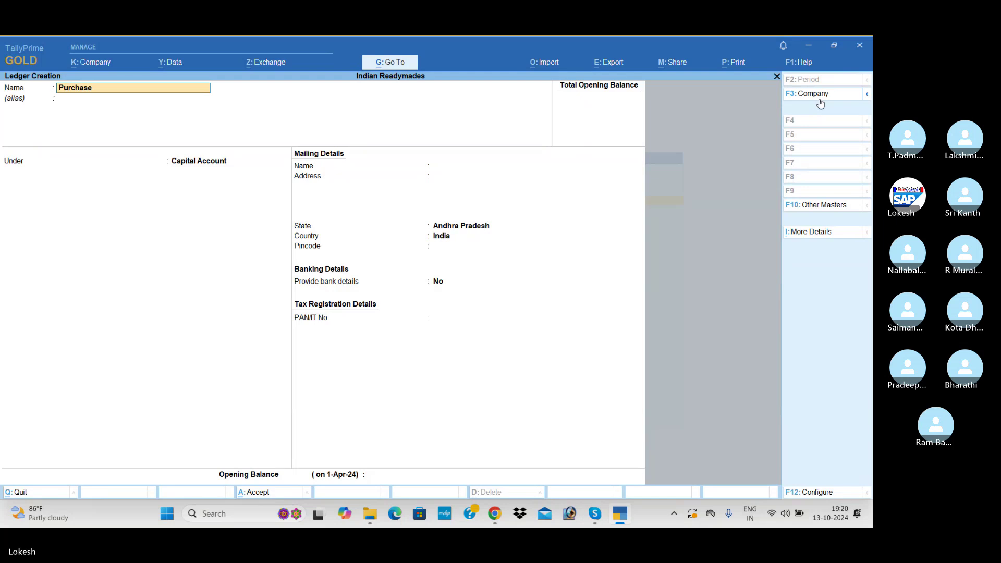
key("Return")
type("pu")
key("Return")
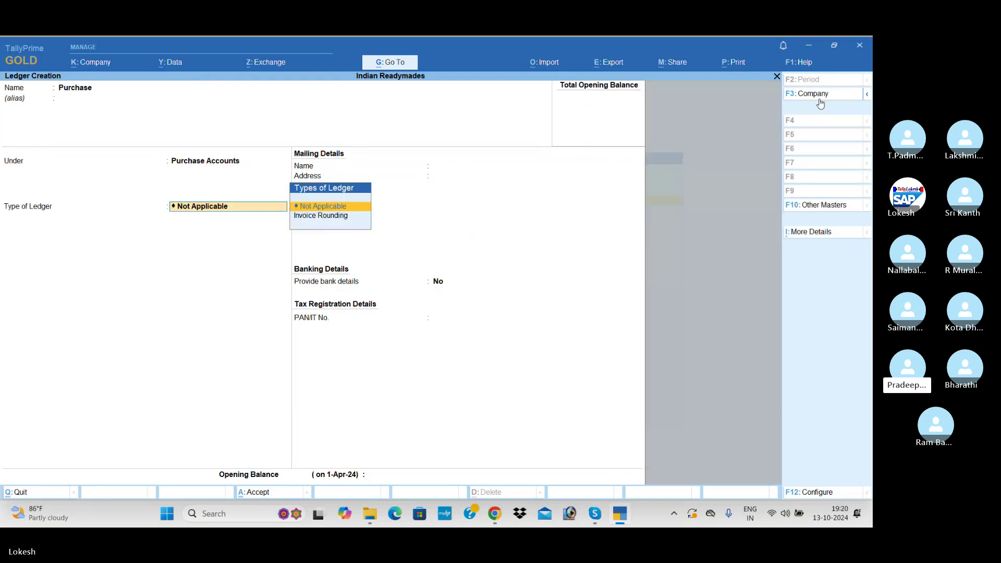
key("Return")
key("Return")
key("Return")
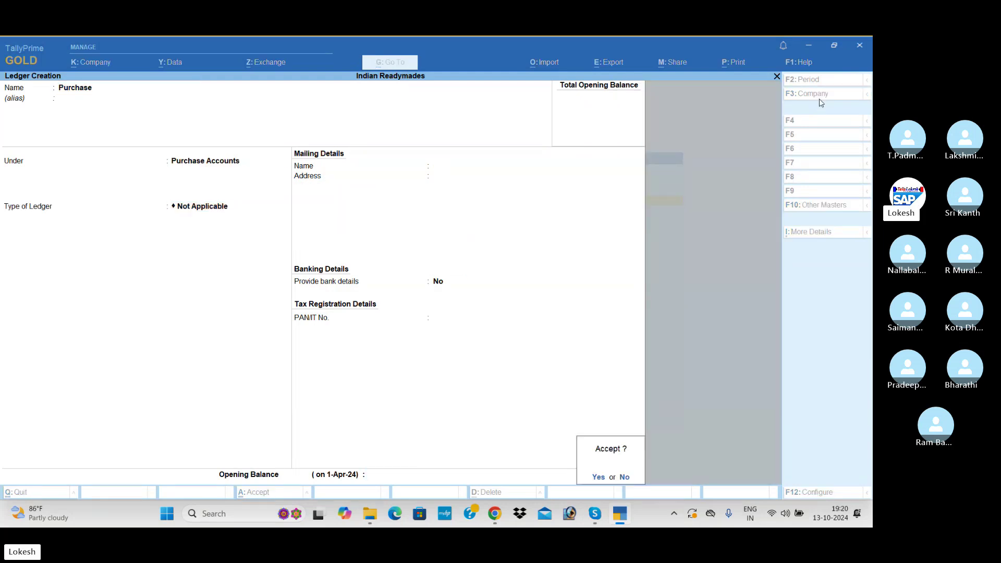
key("Return")
Create a ledger named Indian Garments under the Sundry Creditors group.
type("Indian")
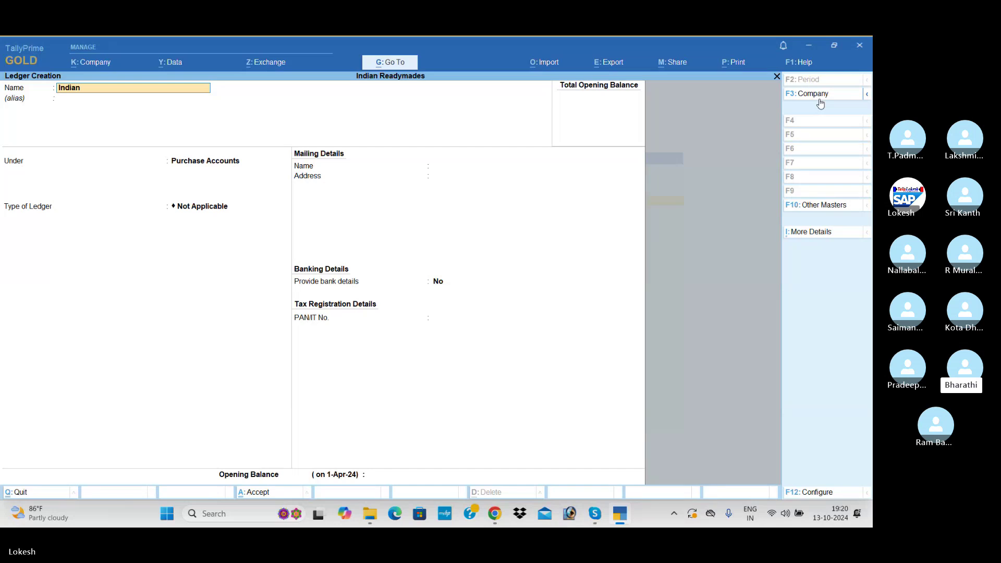
type(" Garments")
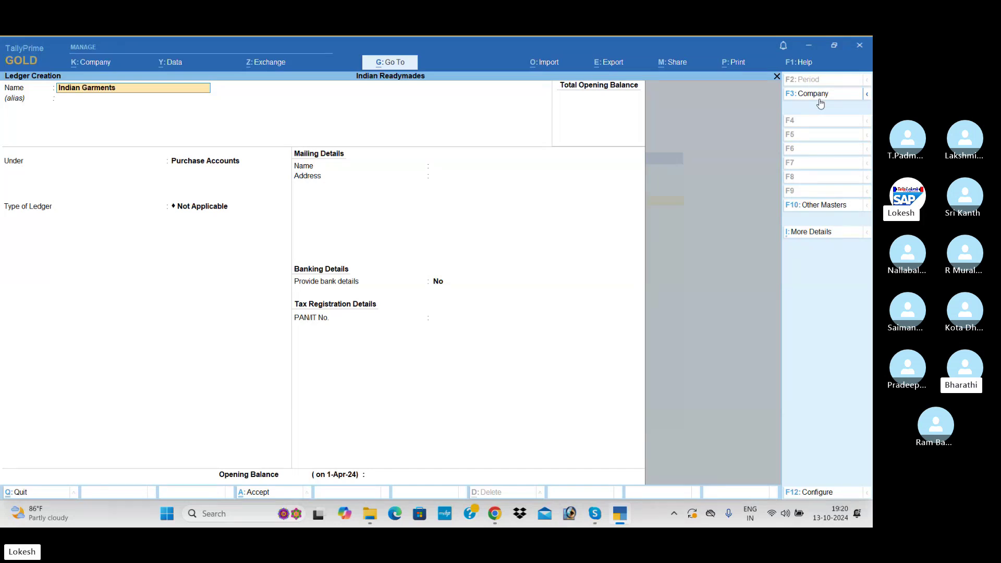
key("Return")
key("Return")
type("Sun")
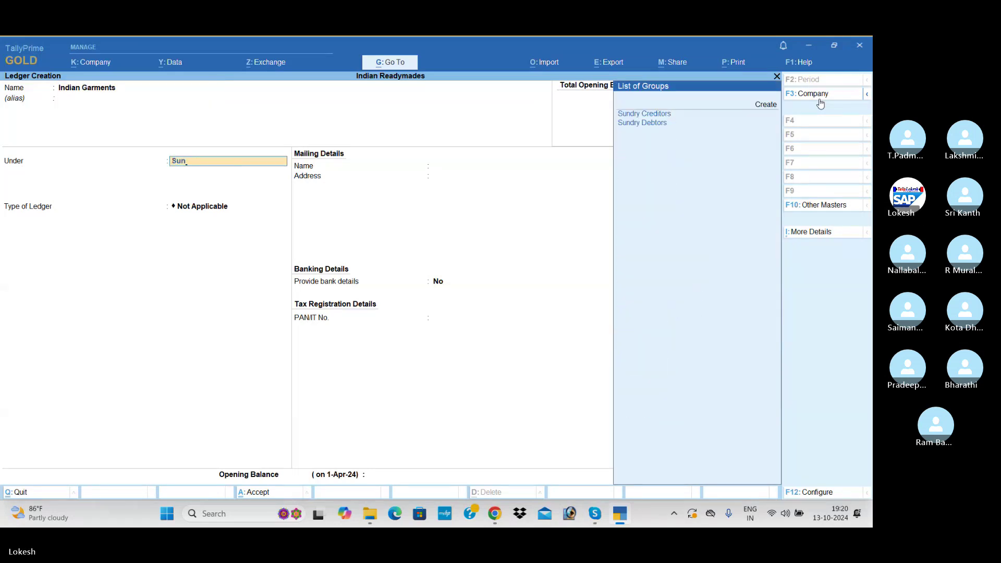
key("Down")
key("Return")
key("Return")
key("Return")
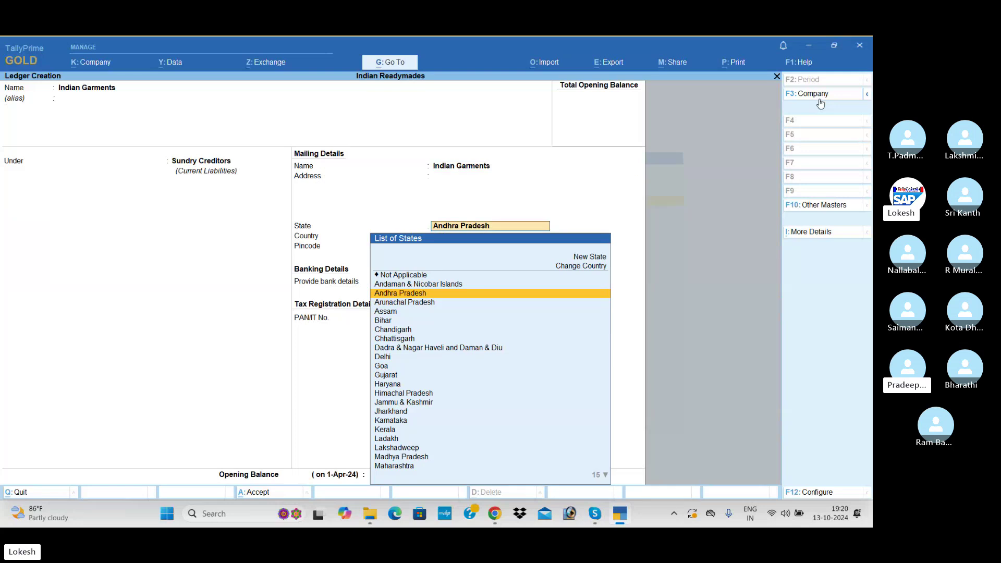
key("ctrl+a")
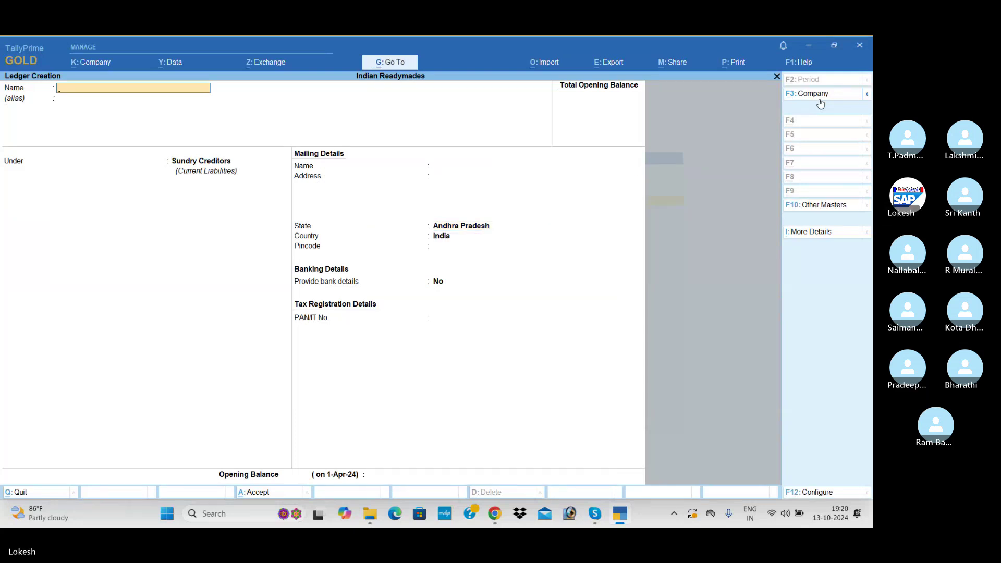
Create a ledger named Galaxy Pvt Ltd, keeping it under the Sundry Creditors group.
type("Gala")
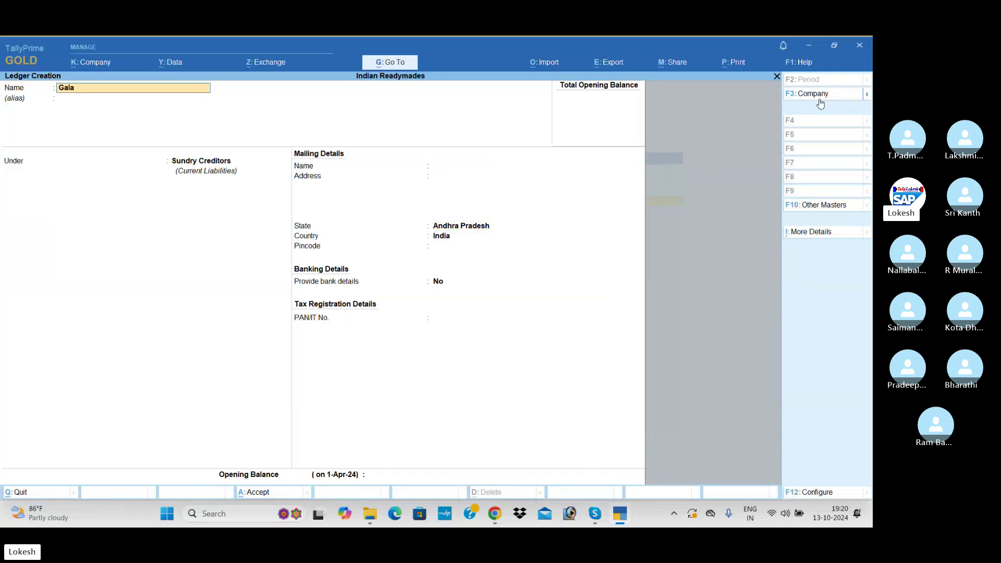
type("xy Pvt")
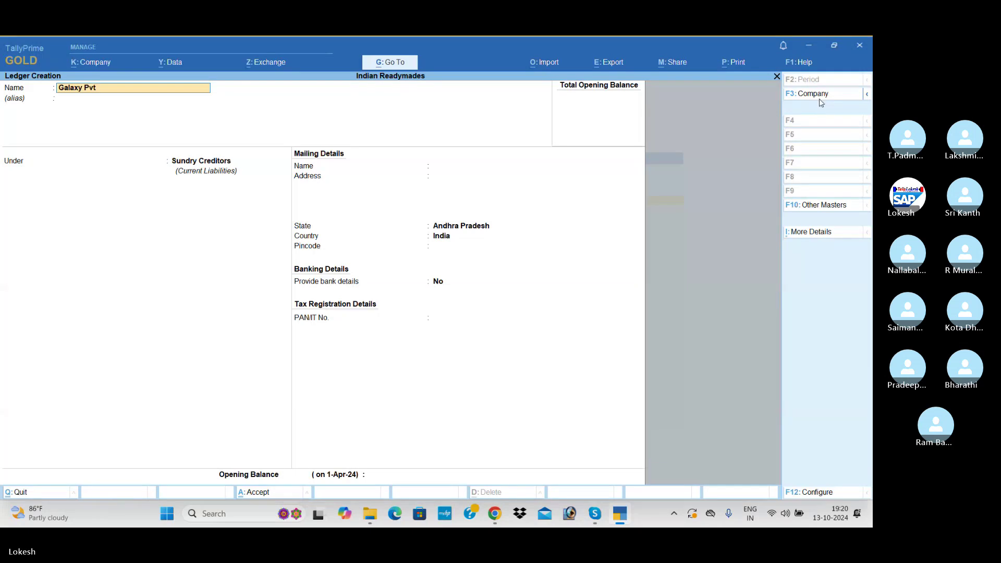
type("l Ltd")
key("Return")
key("Return")
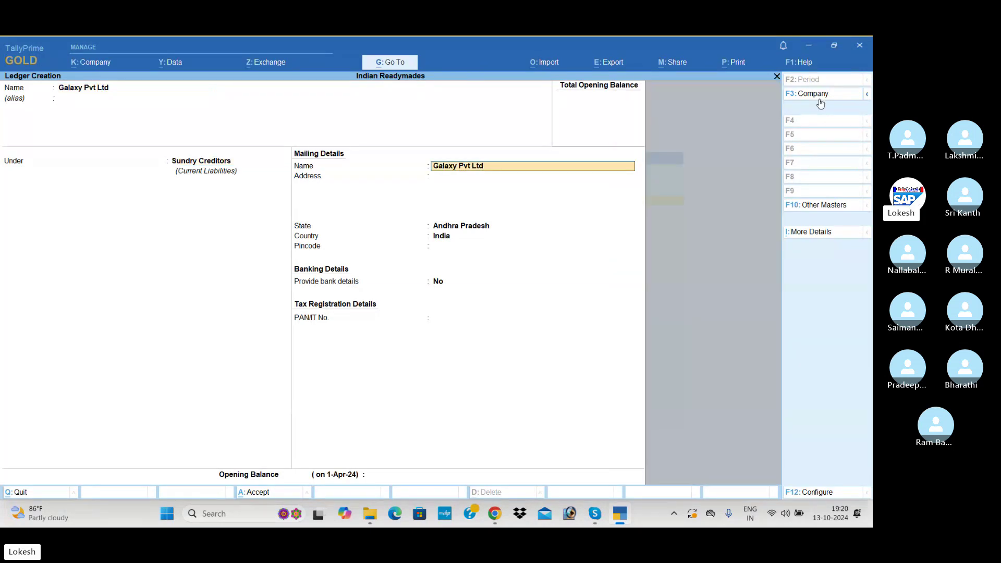
key("ctrl+a")
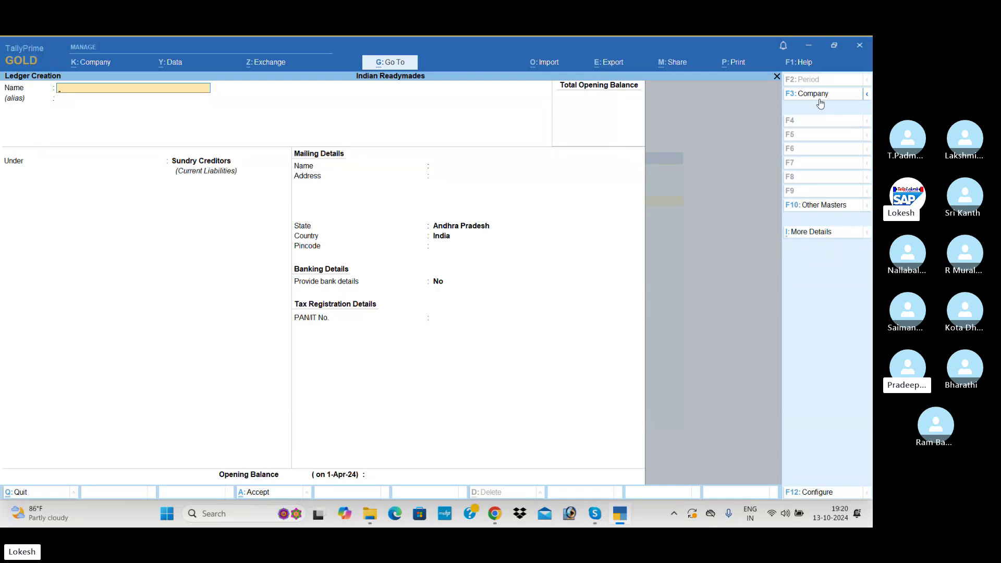
Create a ledger named Niraja Traders, keeping it under the Sundry Creditors group.
type("Niraja Traders")
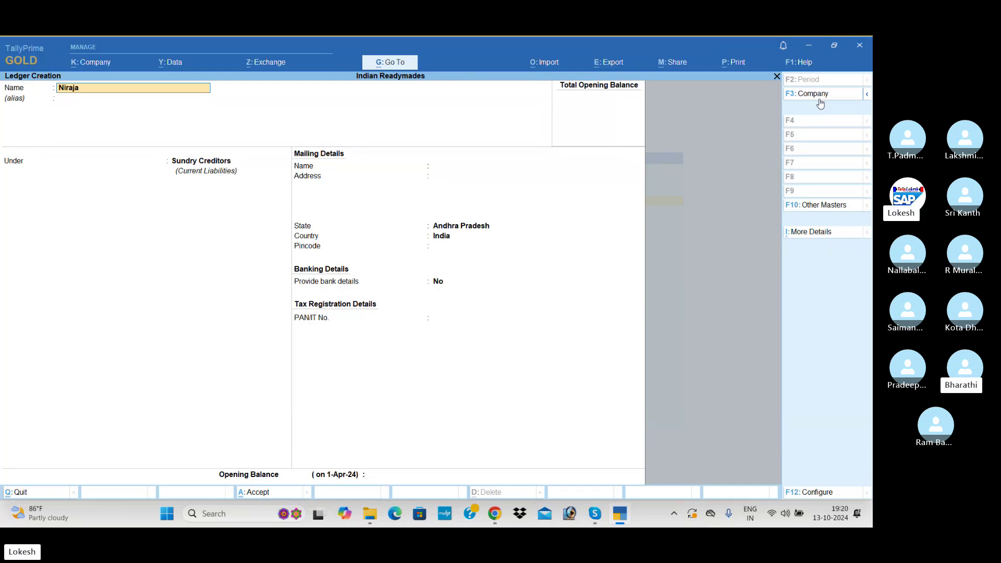
key("Return")
key("Return")
key("Return")
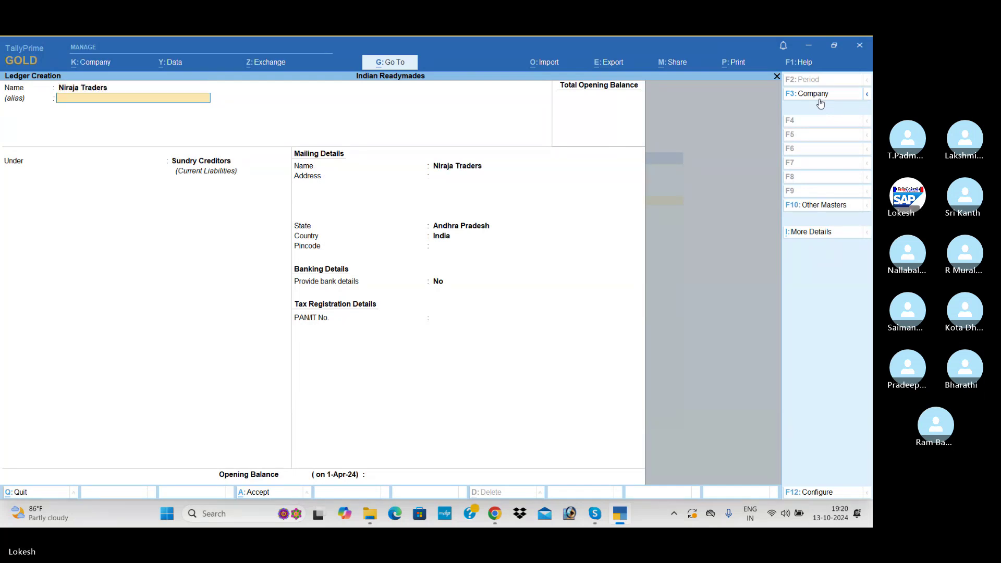
key("ctrl")
key("ctrl+a")
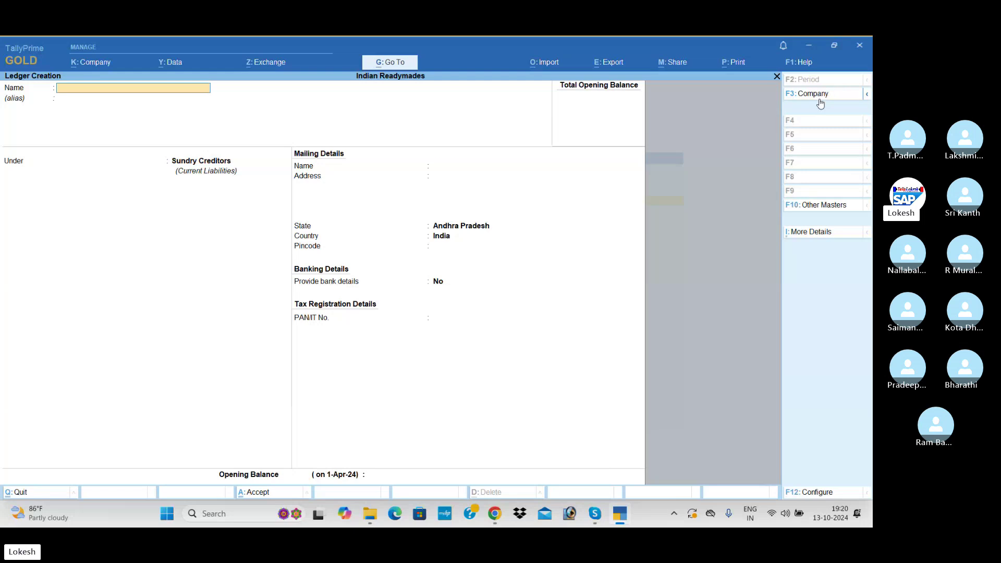
Create a ledger named Wages under Direct Expenses, keeping its ledger type as Not Applicable and bank details as No.
type("Wages")
key("Return")
key("Return")
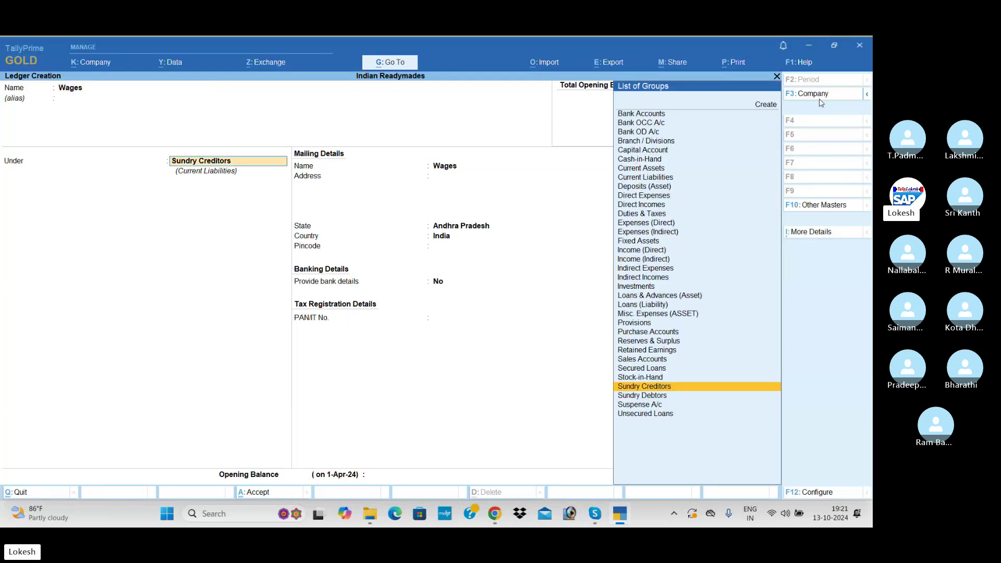
type("dir")
key("Return")
key("Return")
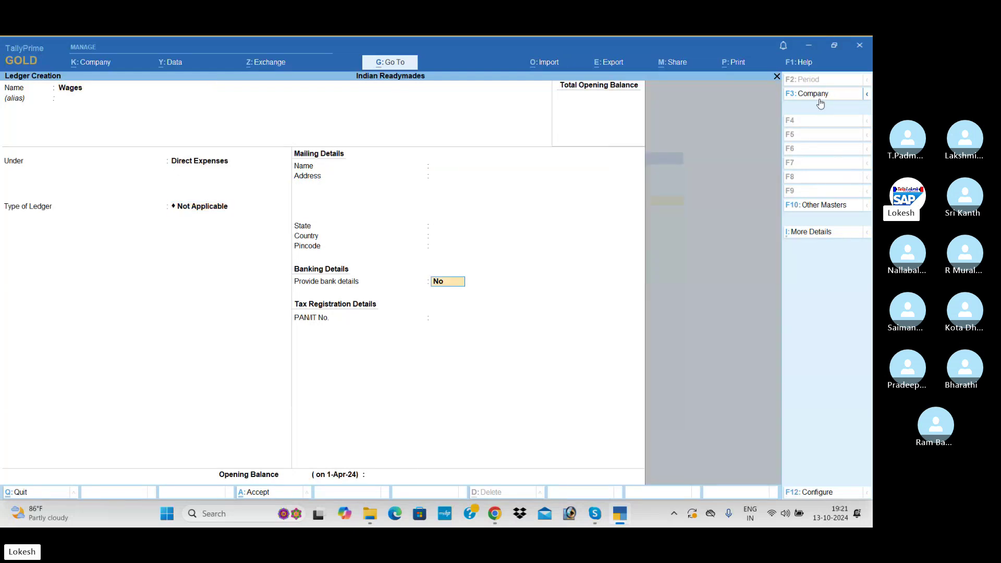
key("Return")
key("Return")
key("Return")
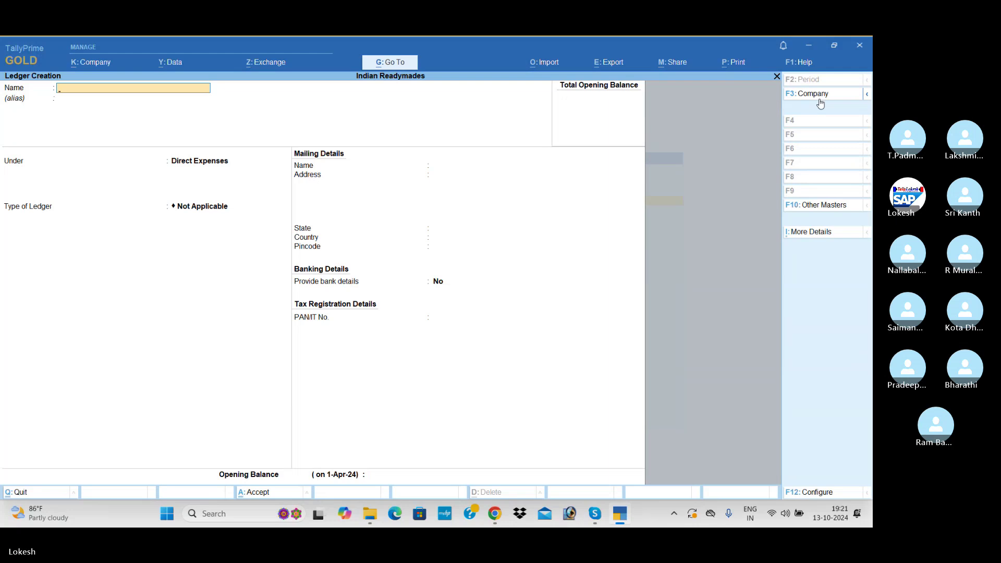
Create a ledger named Other Misc Exp, keeping it under the Direct Expenses group.
type("Oter")
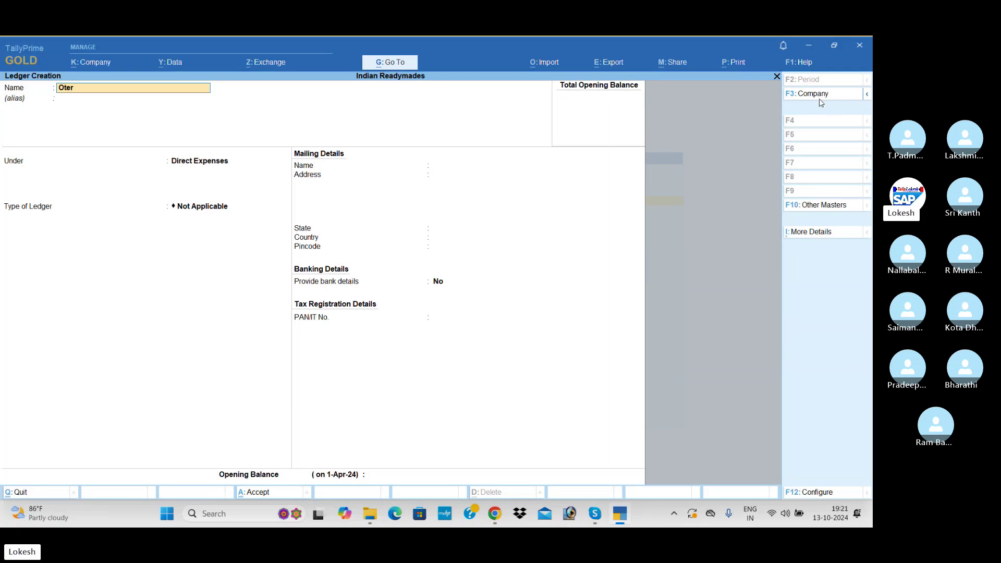
key("BackSpace")
key("BackSpace")
type("her mis")
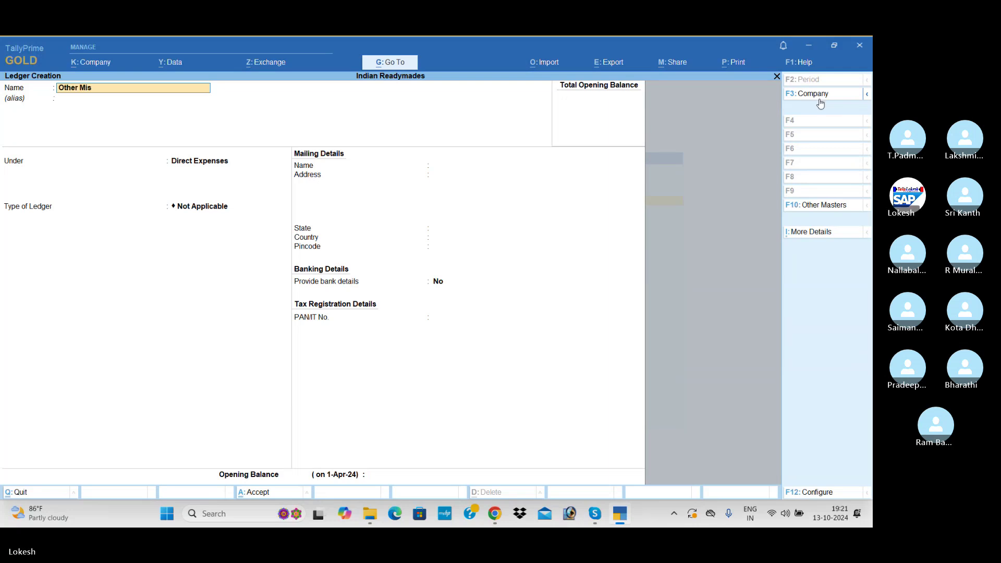
type("c exp")
key("Return")
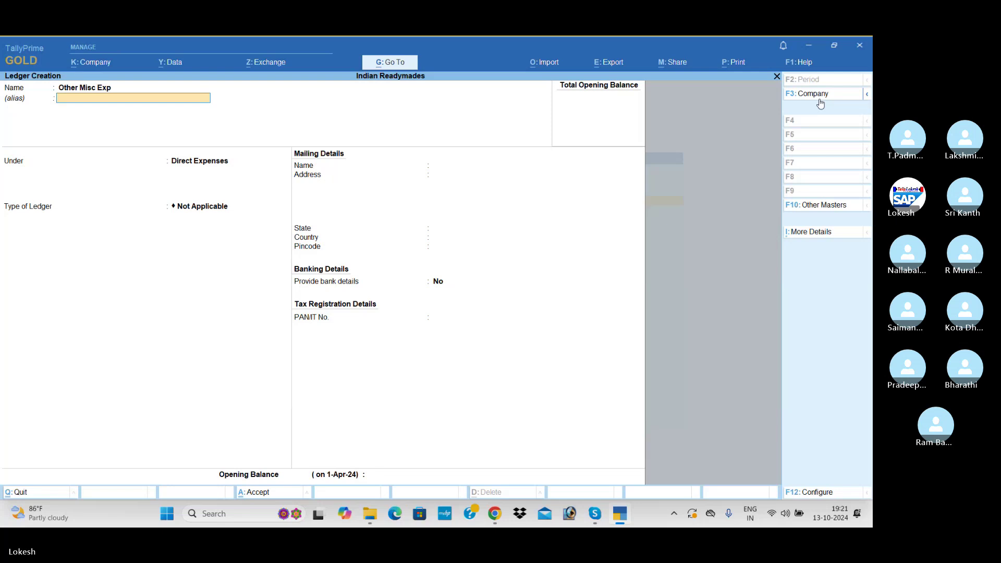
key("Return")
key("Return")
key("Return")
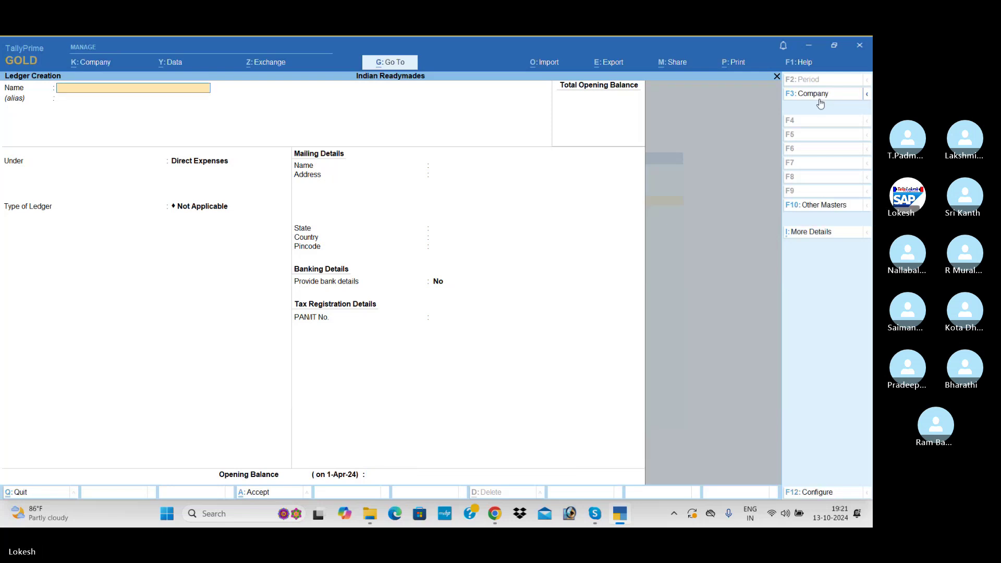
Create a ledger named Sales under Sales Accounts, keeping its ledger type as Not Applicable.
type("S")
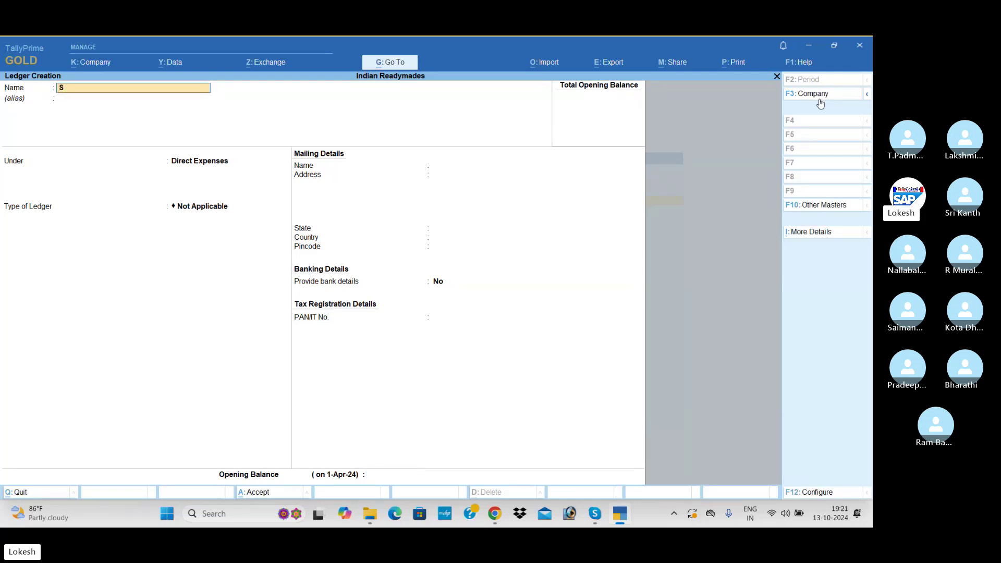
type("ales")
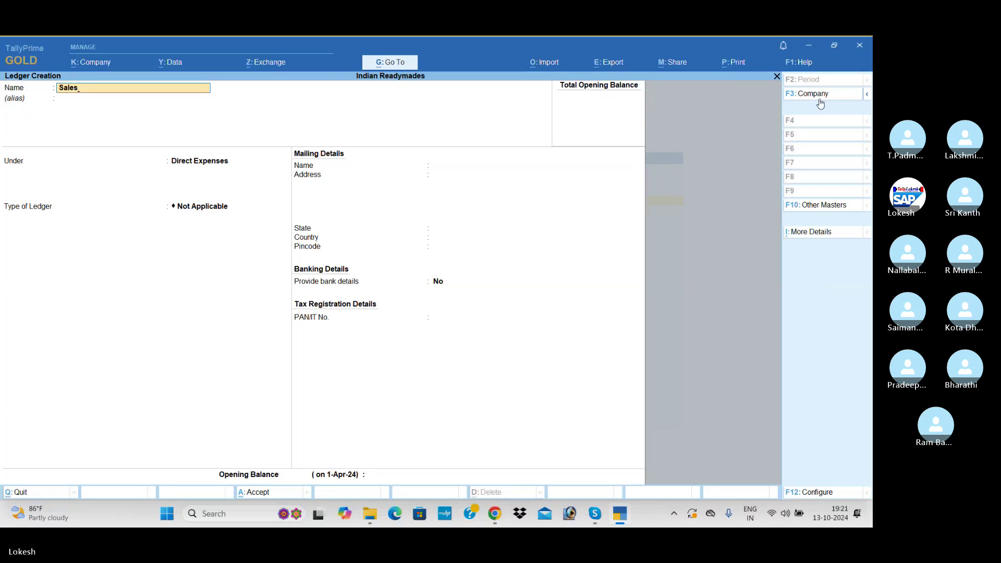
key("Return")
key("Return")
type("sa")
key("Return")
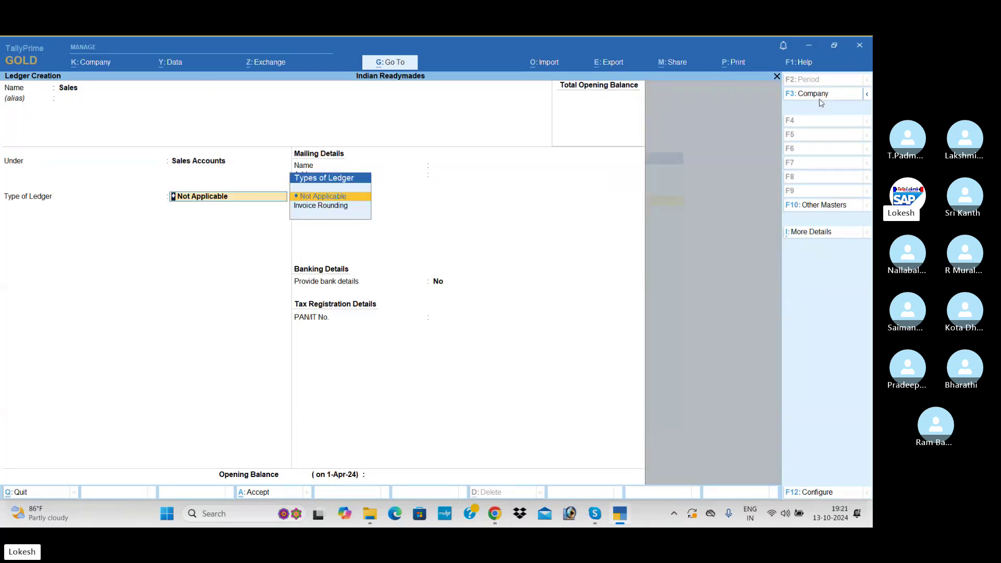
key("Return")
key("Return")
key("Return")
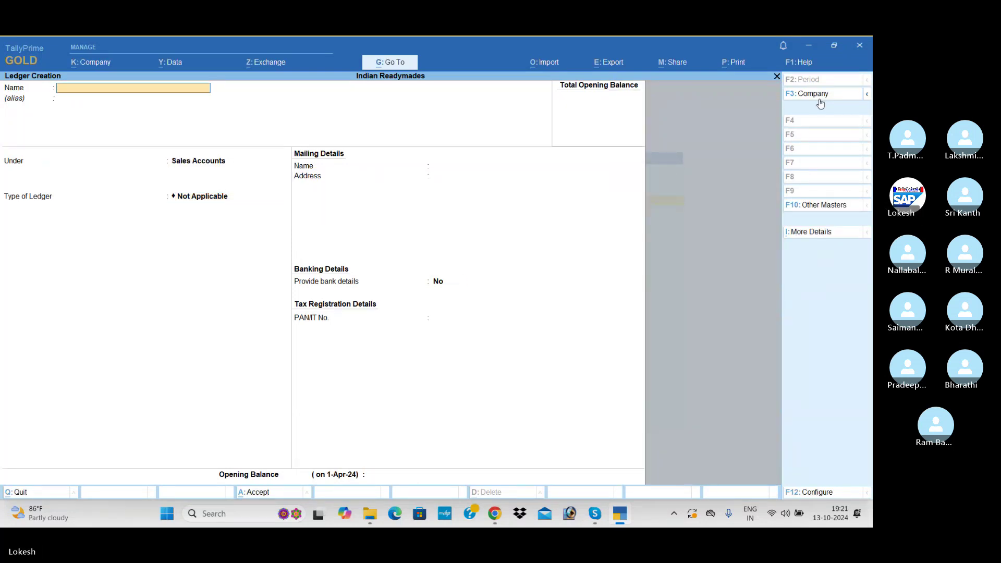
Create a ledger named Kishore Cloth Center under the Sundry Debtors group, then leave ledger creation.
type("Kishore")
type(" Cloth Cetn")
type("mter")
key("BackSpace")
key("BackSpace")
key("Return")
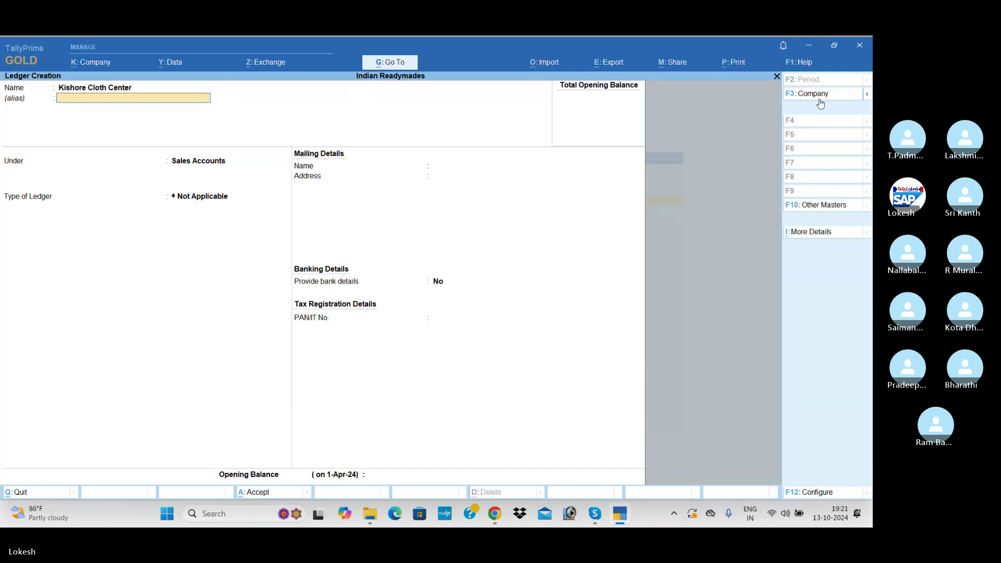
key("Return")
type("Sun")
key("Down")
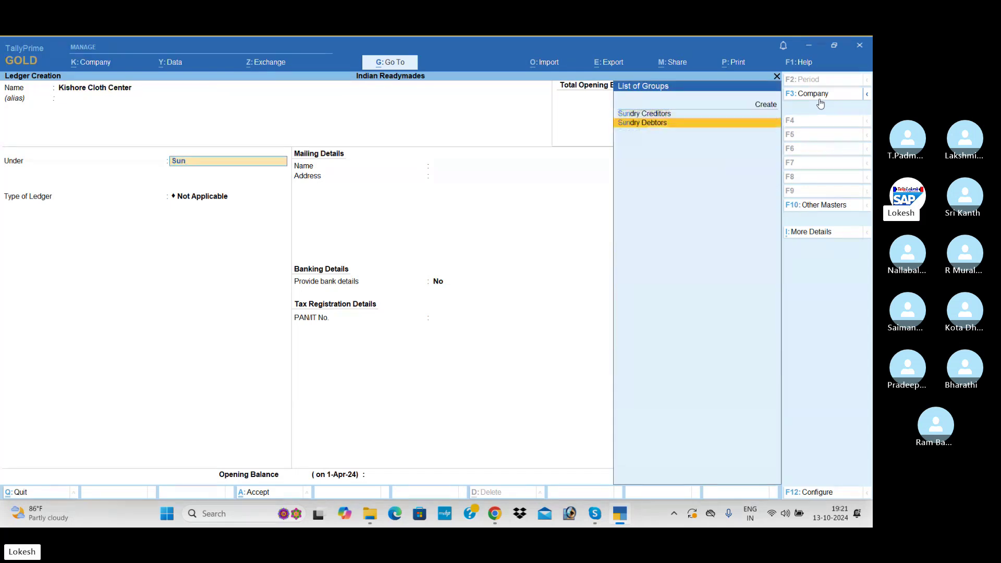
key("Return")
key("Return")
key("Return")
key("Return")
key("Return")
key("Return")
key("Return")
key("Return")
key("Return")
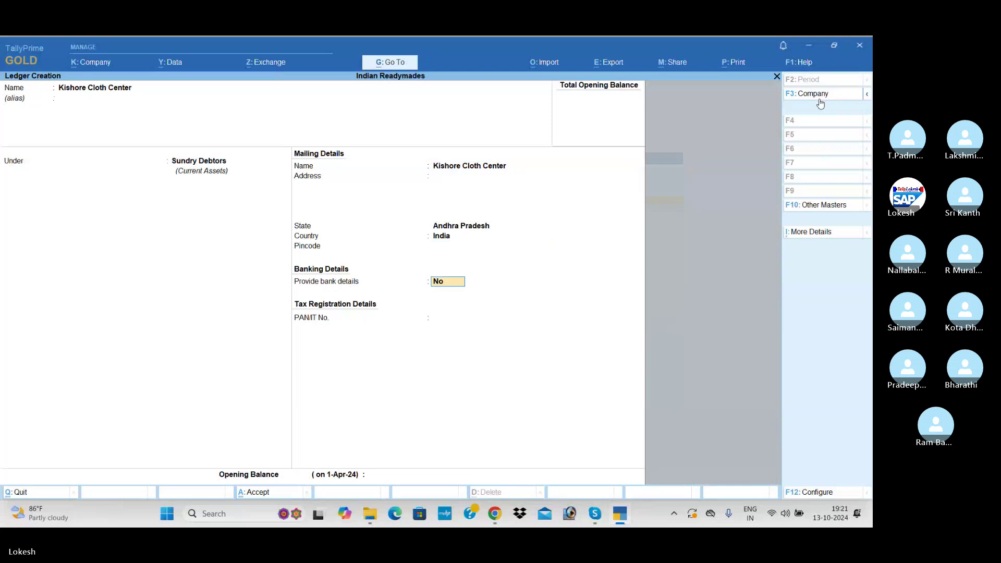
key("Return")
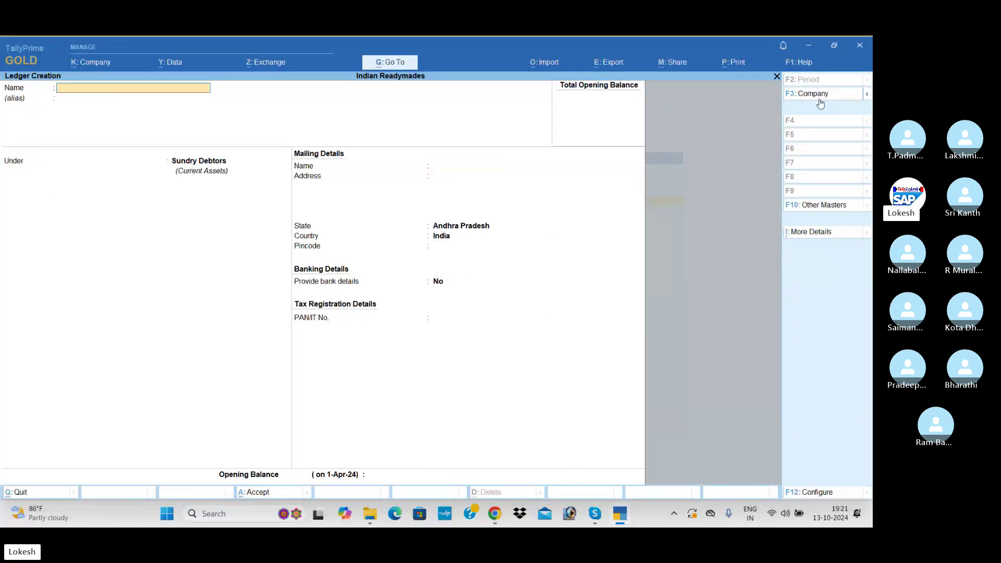
key("Escape")
key("Return")
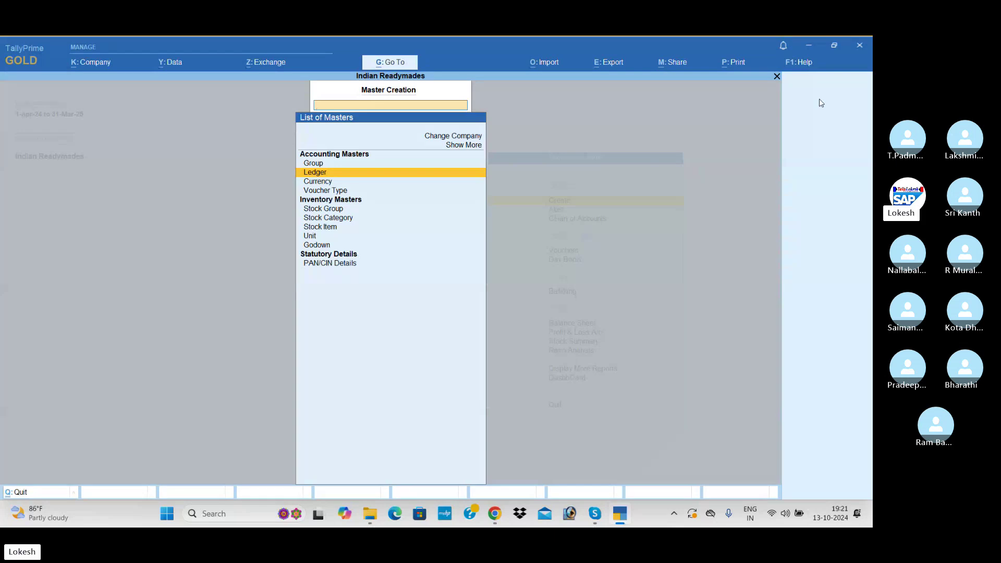
Create a simple unit with the symbol mt and formal name Meters, keeping zero decimal places.
key("Down")
key("Down")
key("Down")
key("Down")
key("Down")
key("Down")
key("Return")
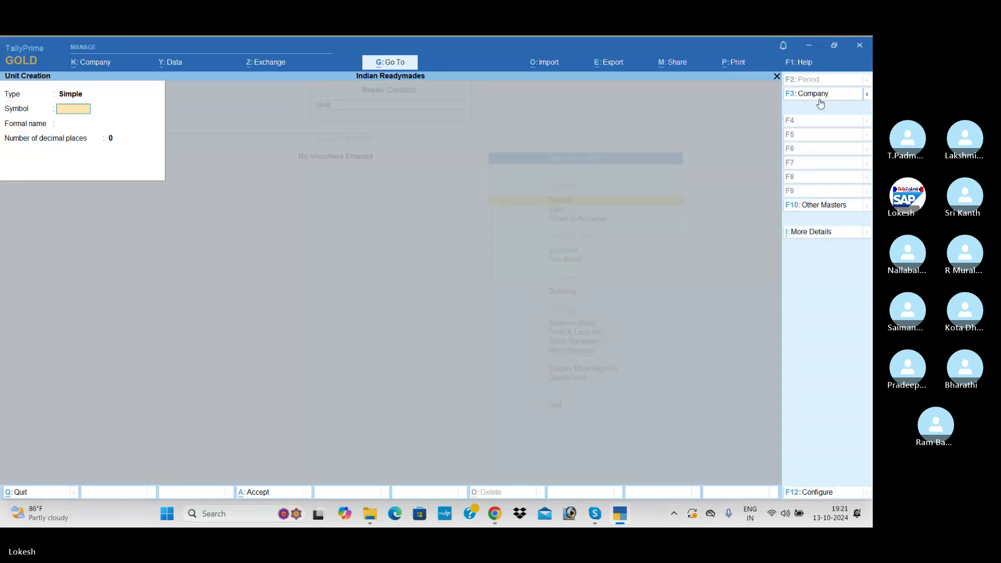
type("mt")
key("Return")
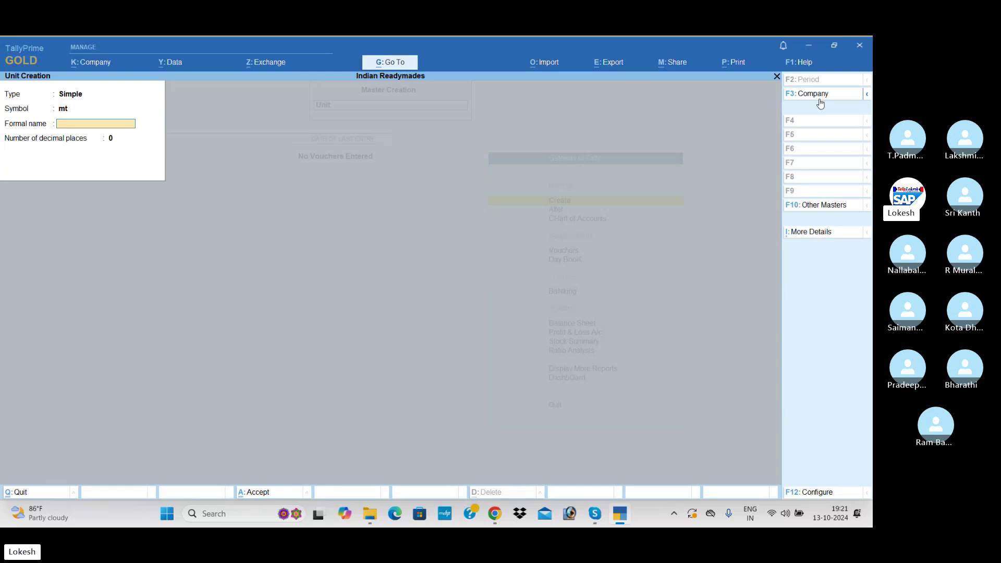
type("Meters")
key("Return")
key("Return")
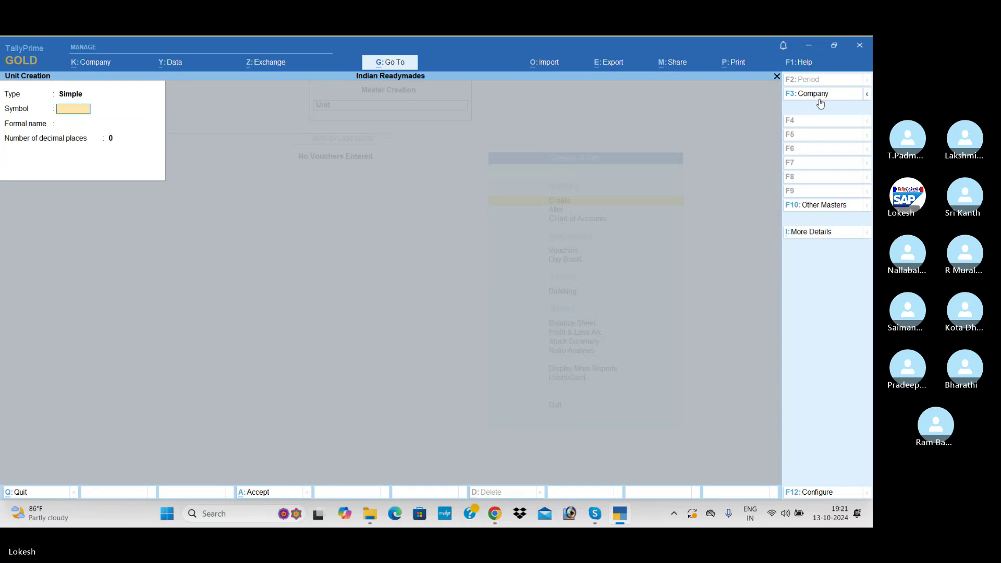
Create a simple unit with the symbol dz and formal name Dozens, keeping zero decimal places.
type("dz")
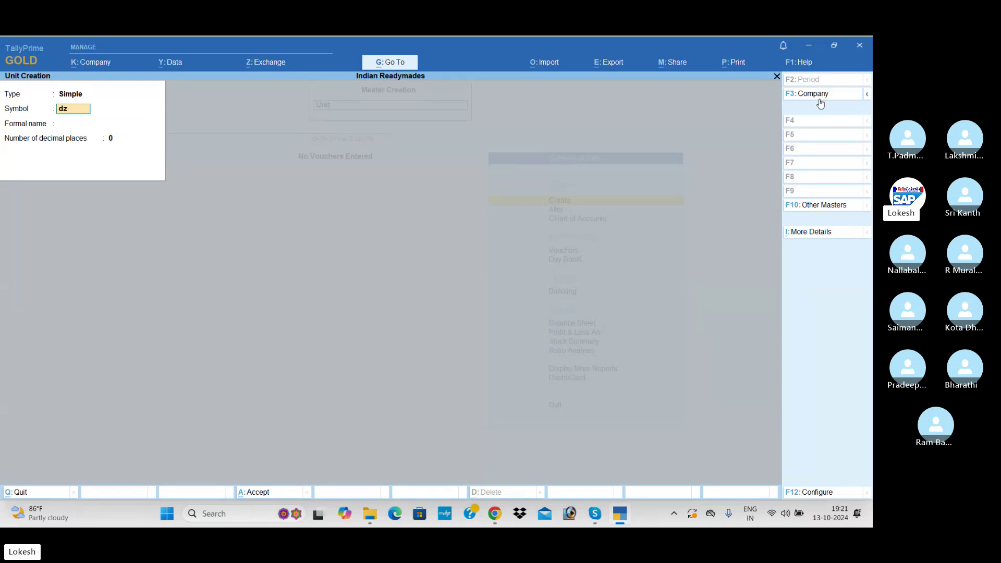
key("Return")
type("Do")
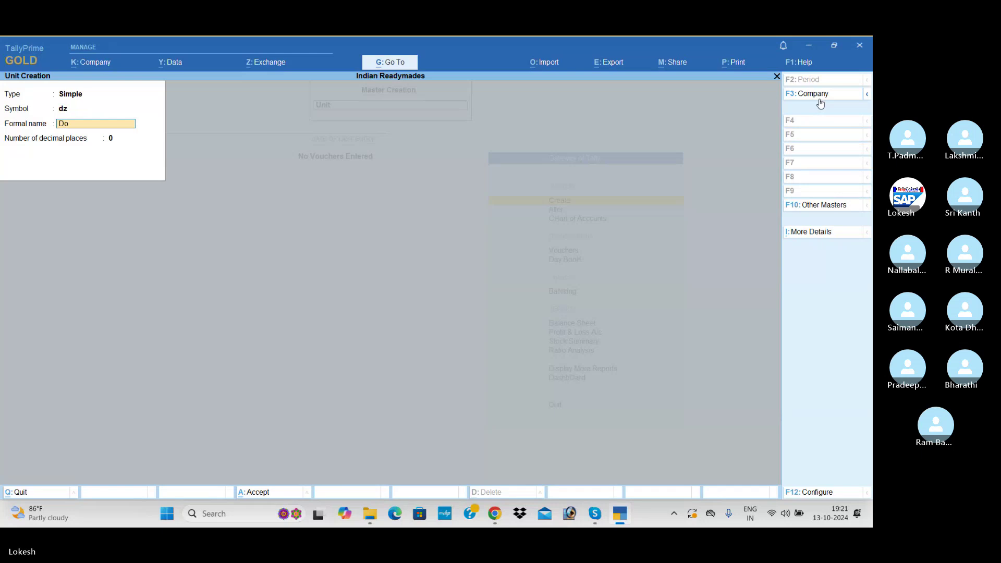
type("zens")
key("Return")
key("Return")
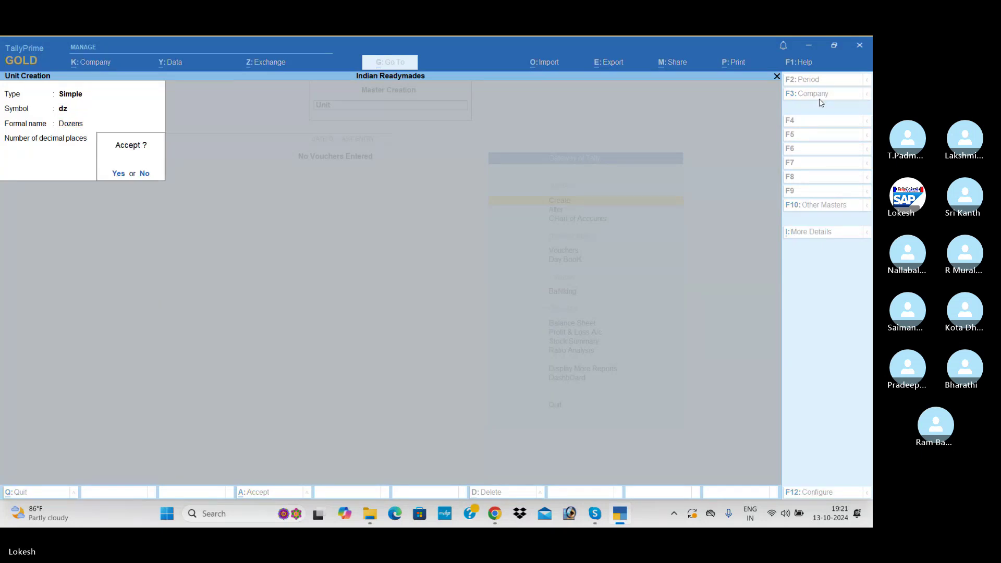
key("Return")
Create a simple unit with the symbol pc and formal name Pieces, keeping zero decimal places.
type("pc")
key("Return")
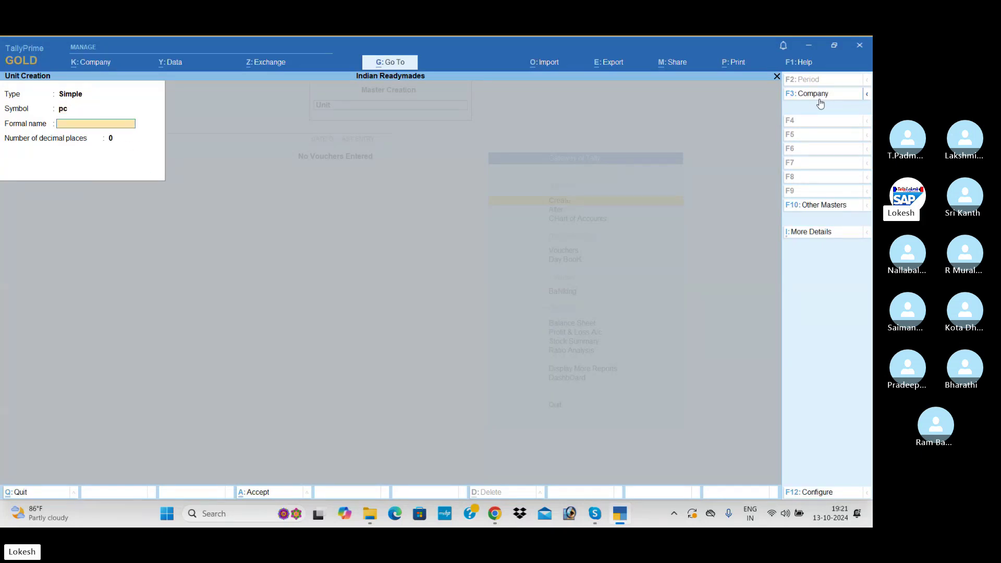
key("Return")
key("BackSpace")
type("Pie")
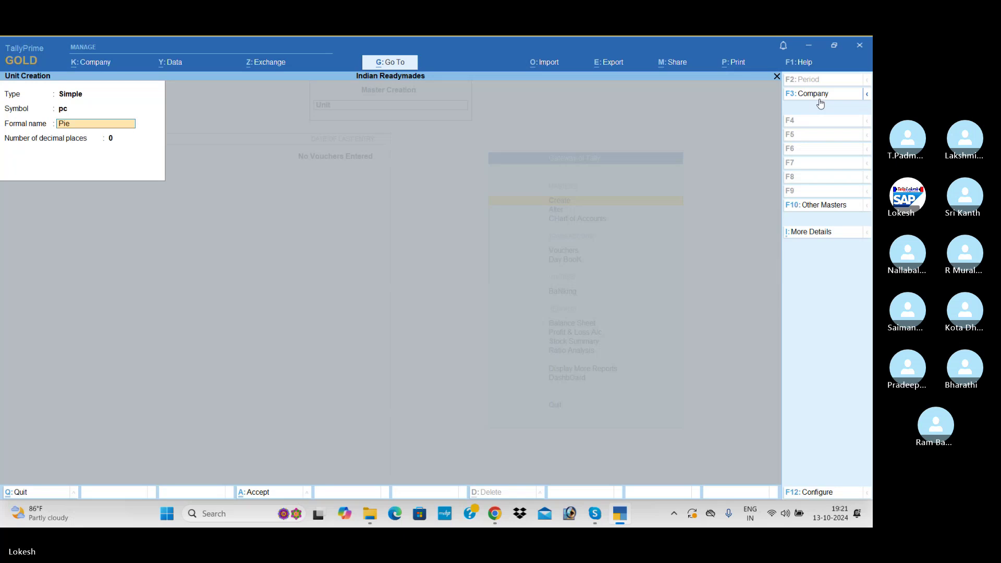
type("ces")
key("Return")
key("Return")
key("Return")
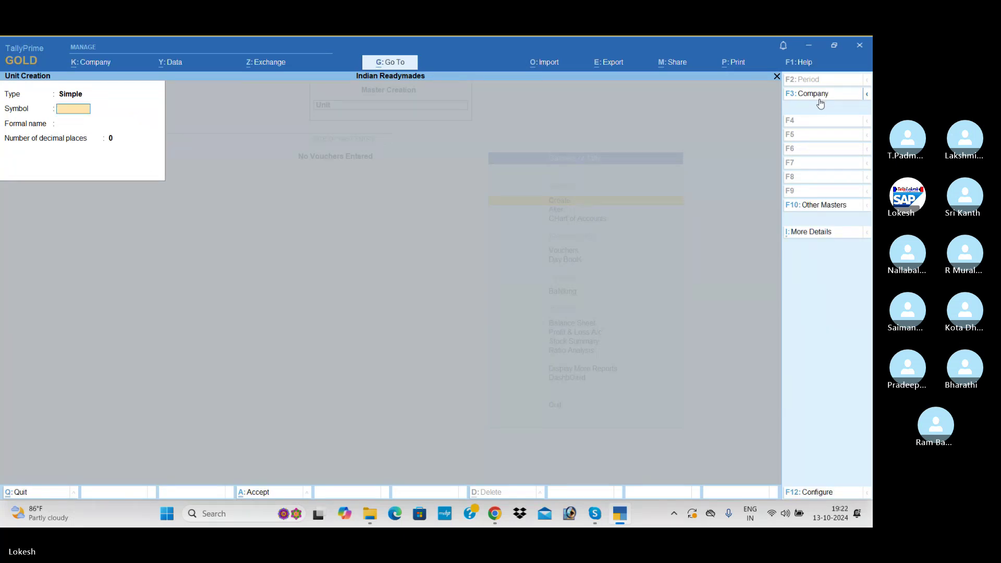
Create a simple unit with the symbol nos and formal name Numbers, and leave unit creation.
type("nos")
key("Return")
type("N")
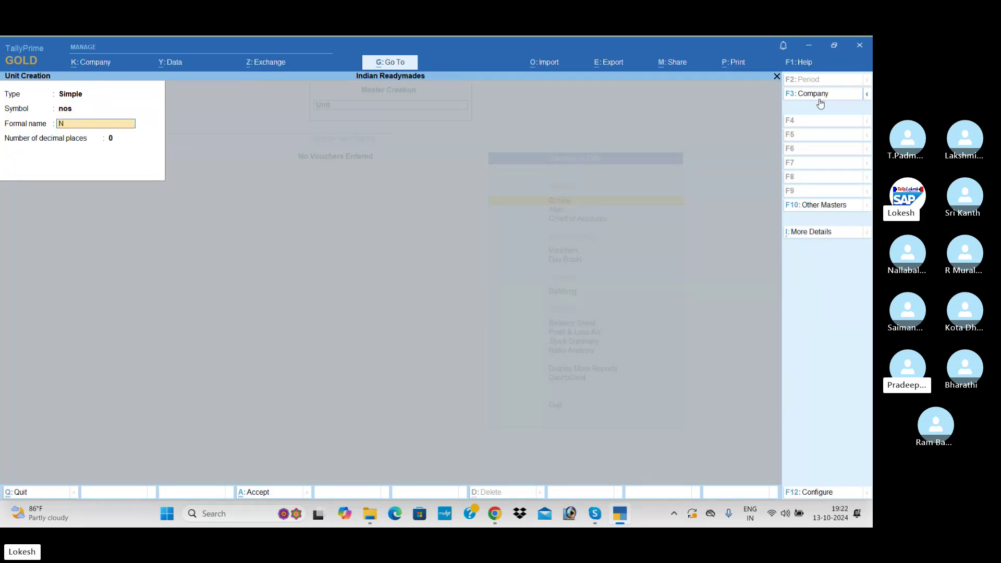
type("umbers")
key("Return")
key("Return")
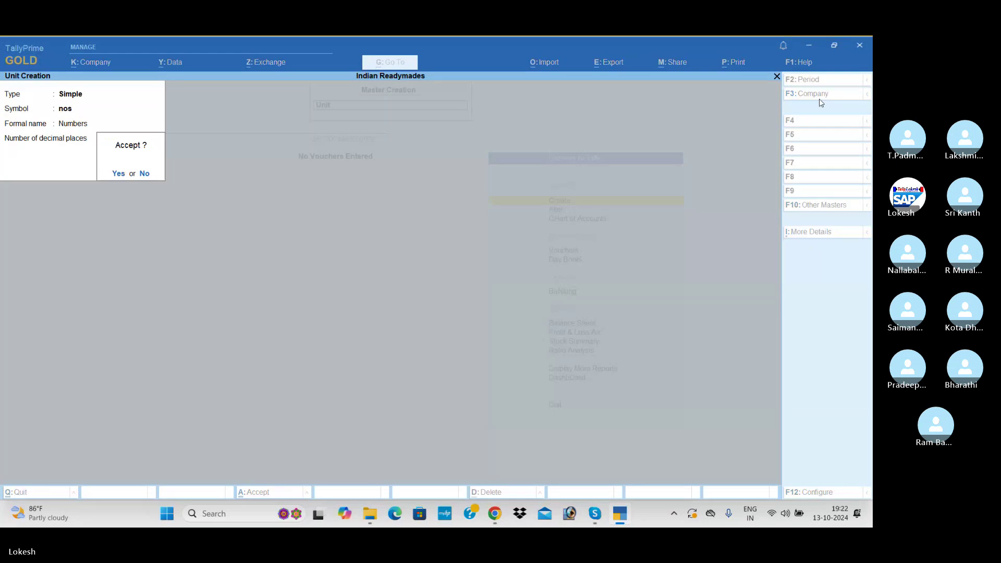
key("Return")
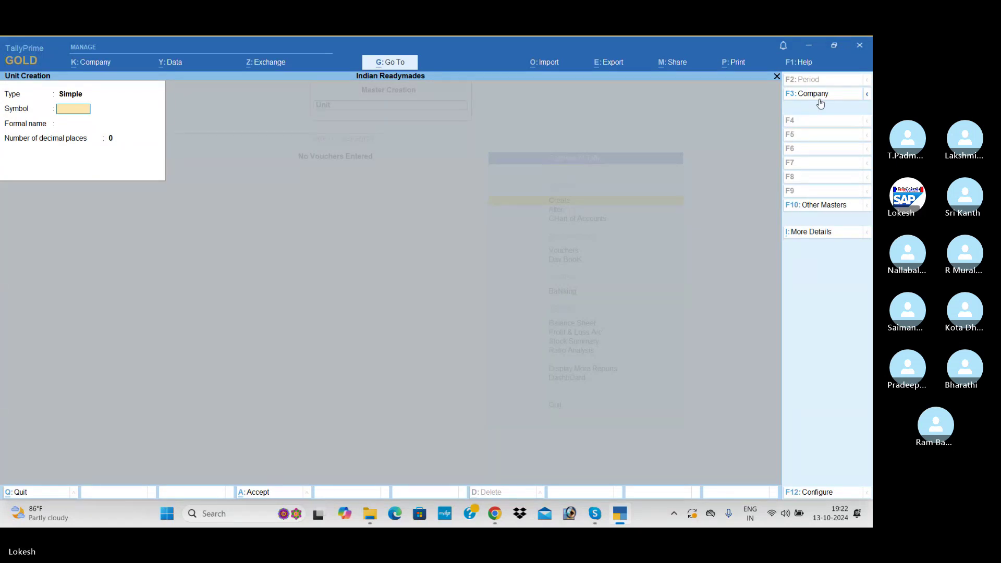
key("Escape")
key("y")
Create a stock group named Cloths under Primary, keeping the addition of item quantities set to No.
key("Up")
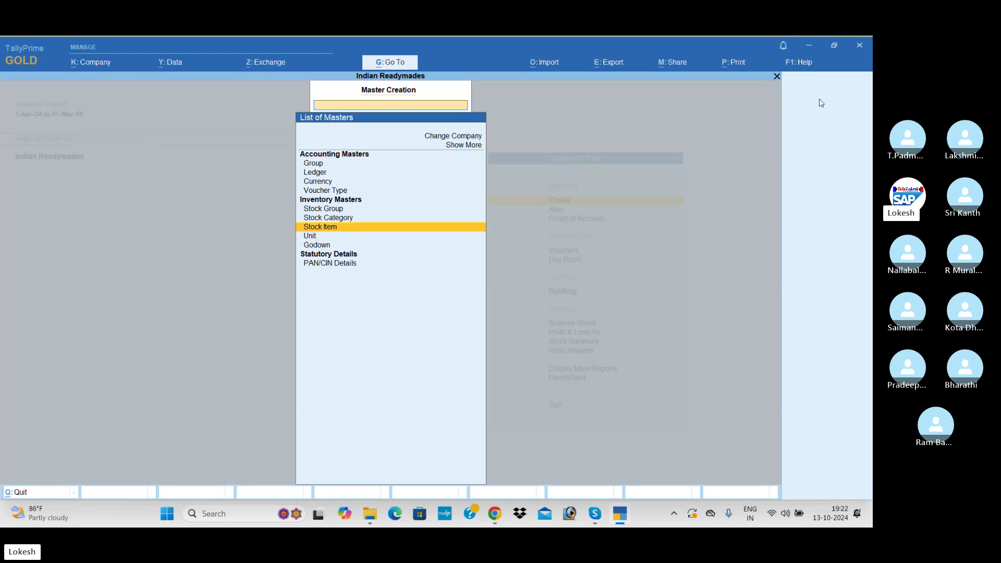
key("Up")
key("Return")
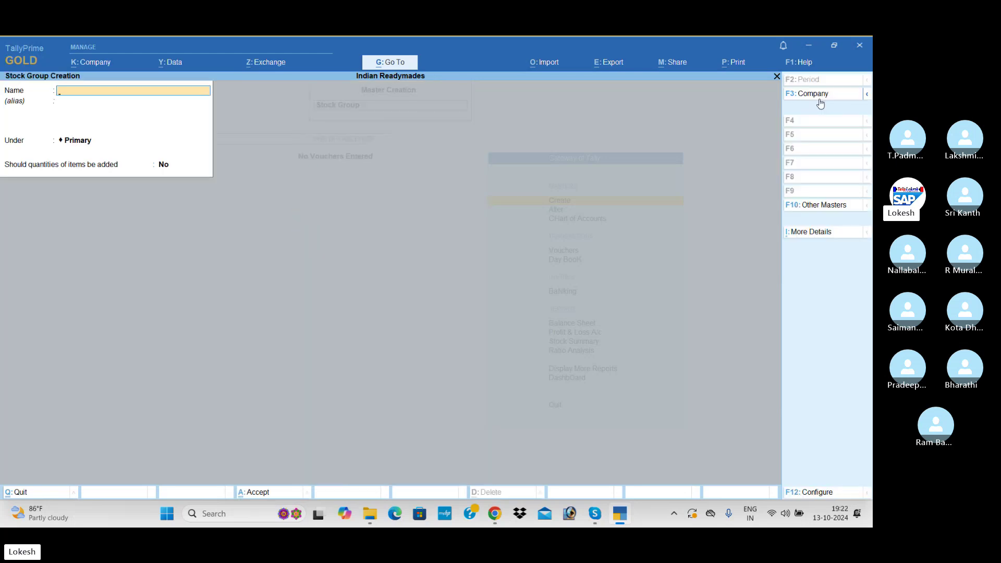
type("Cloths")
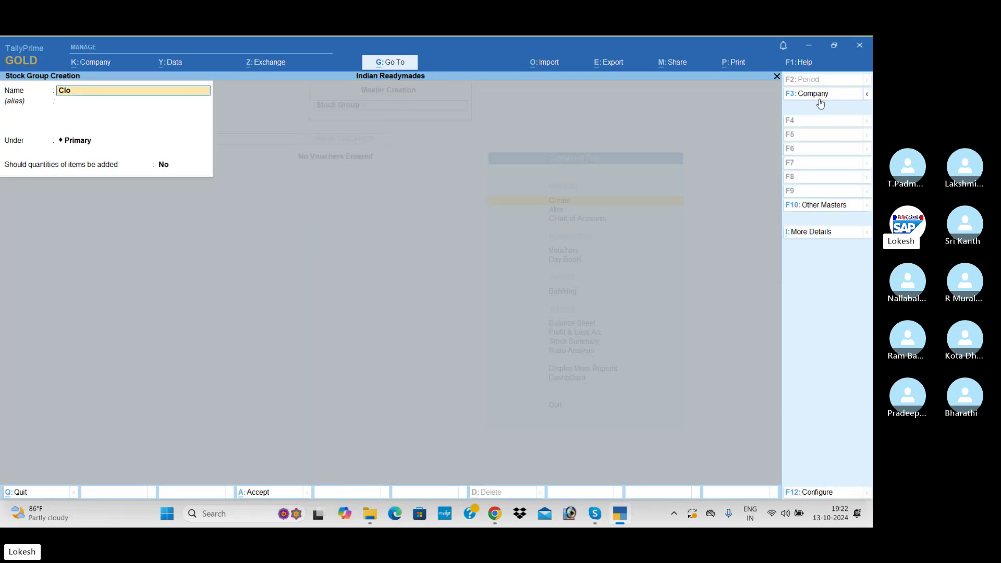
key("Return")
key("Return")
key("Return")
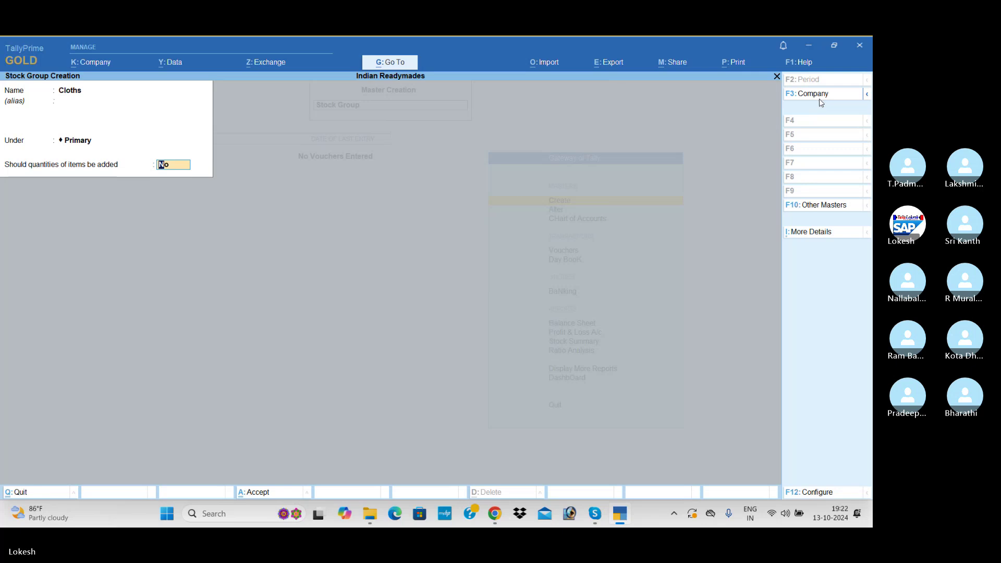
key("Return")
key("Return")
Create a stock group named Buttons under Primary, keeping the addition of item quantities set to No.
type("Buttons")
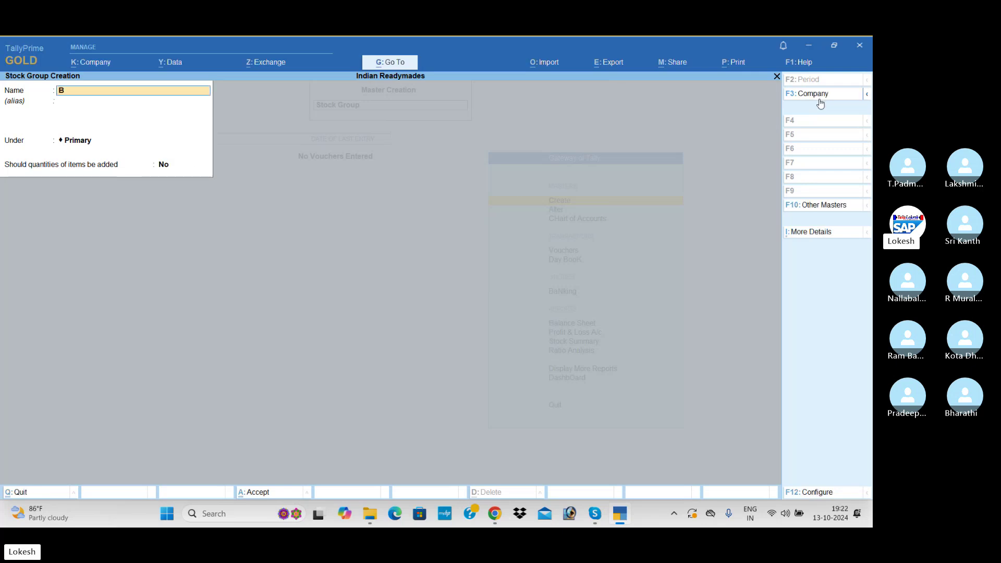
key("Return")
key("Return")
key("Return")
key("Return")
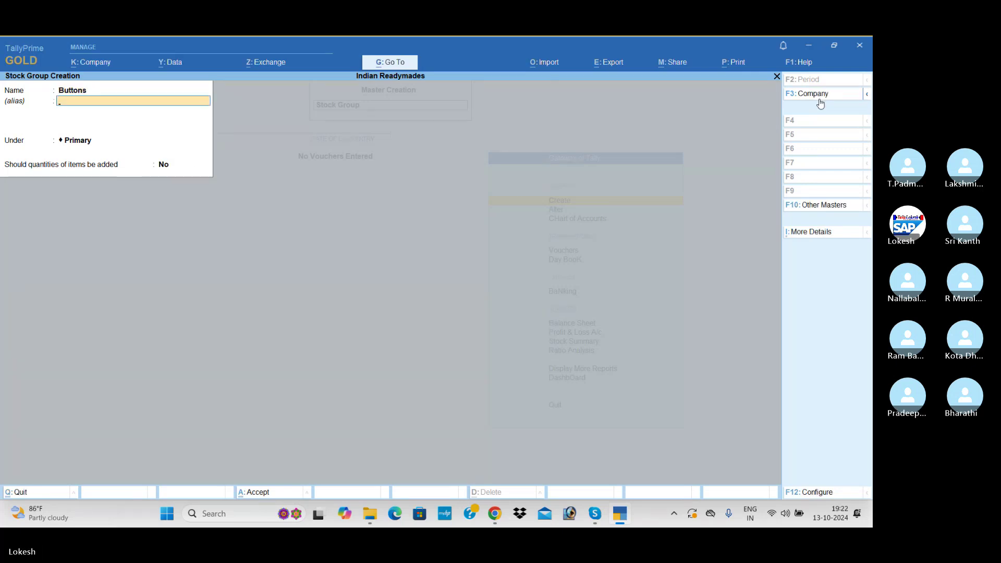
key("Return")
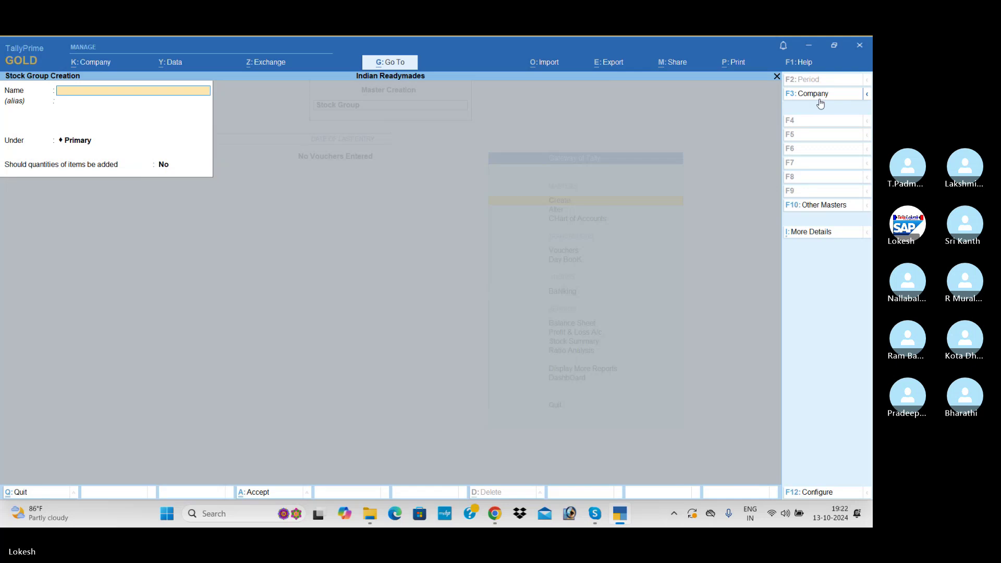
Create a stock group named Threads under Primary, keeping the addition of item quantities set to No.
type("Th")
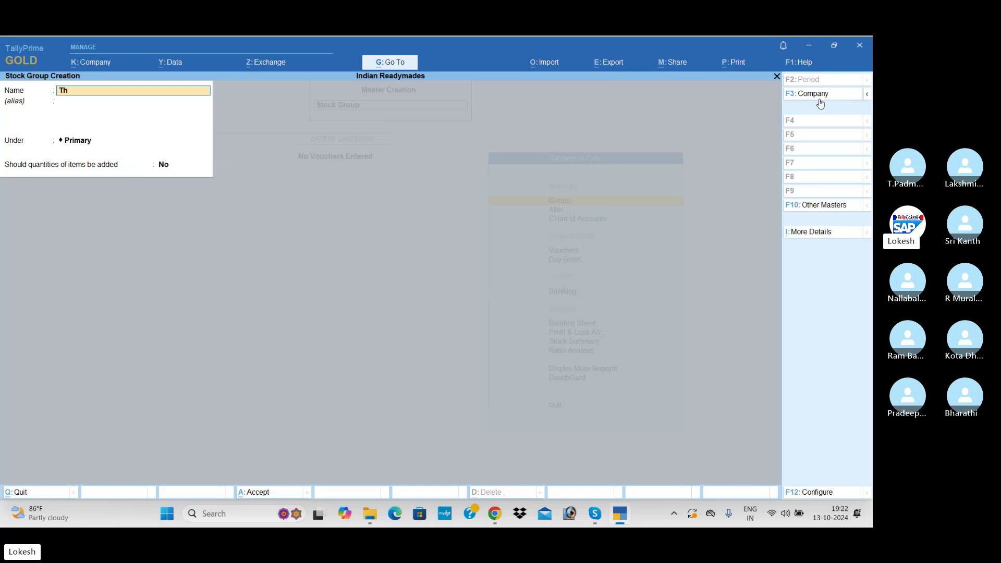
type("rea")
key("Return")
key("Return")
key("Return")
key("Return")
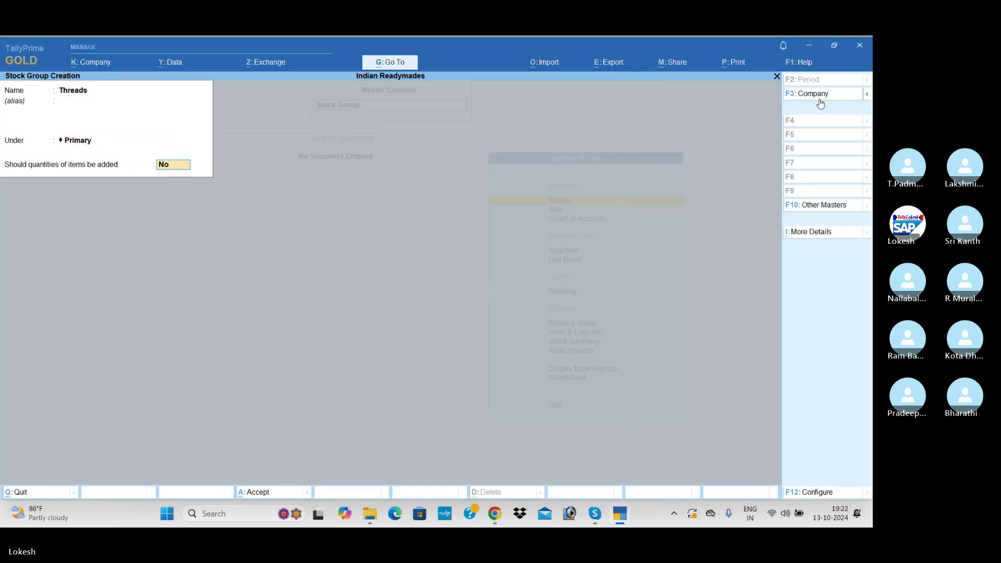
key("Return")
Create a stock group named Shirts under Primary without adding item quantities, and leave stock group creation.
type("Sirt")
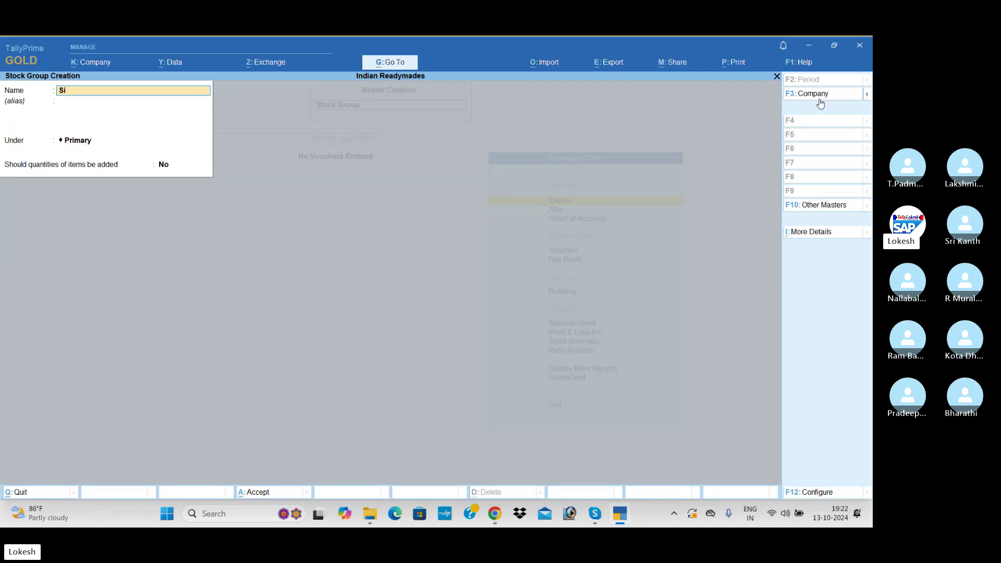
key("BackSpace")
type("hirts")
key("Return")
key("Return")
key("Return")
key("Return")
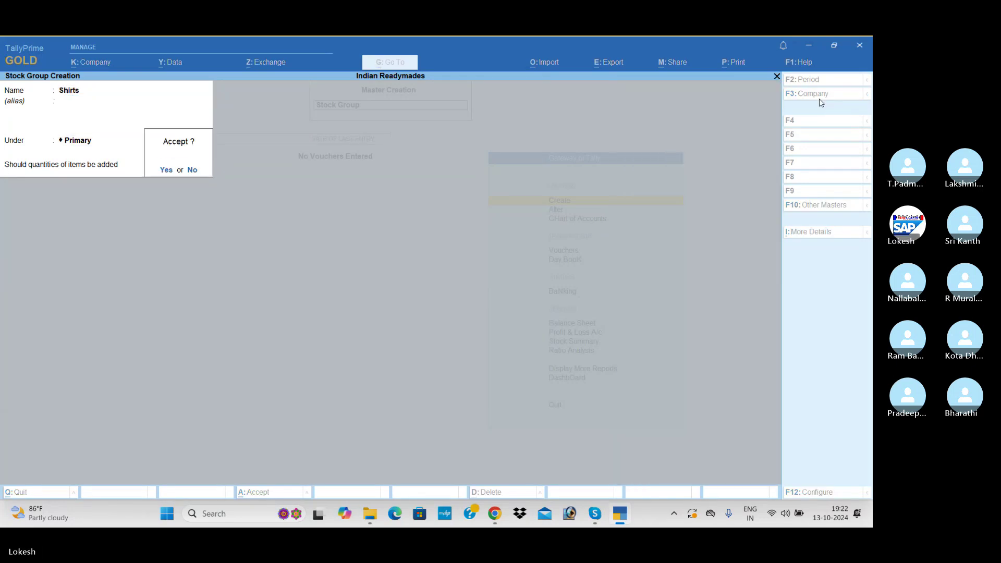
key("Return")
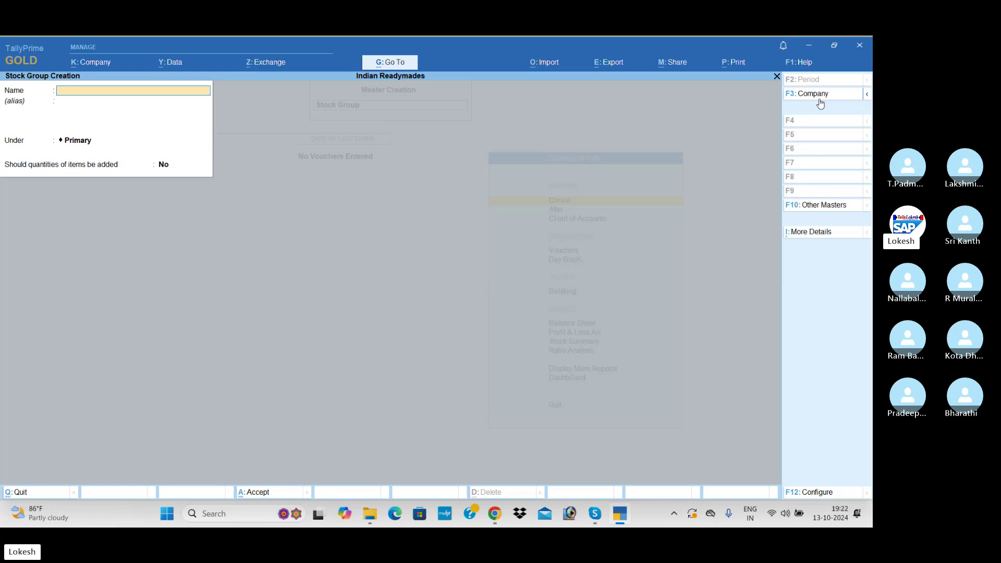
key("Escape")
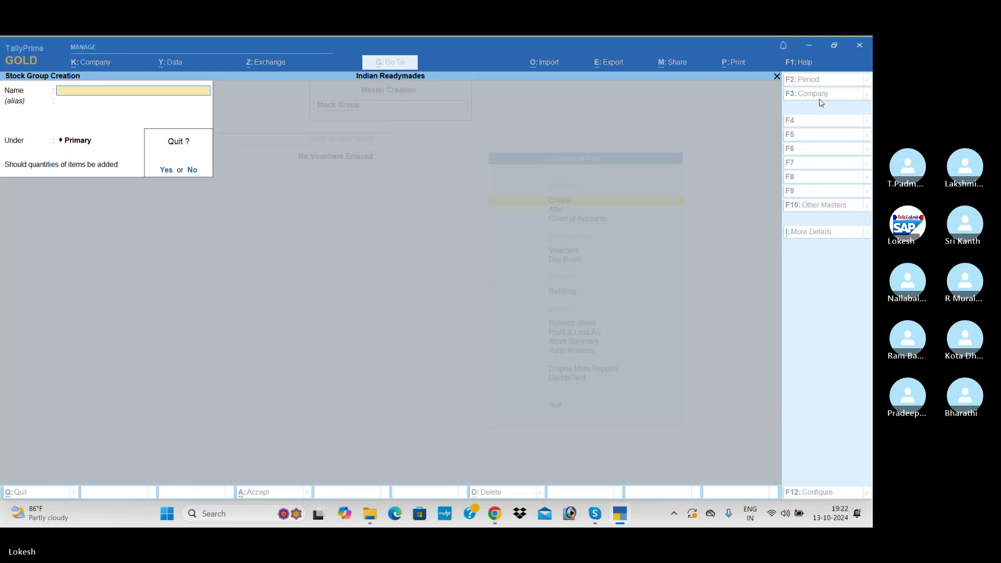
key("Return")
Create a stock item named Linen Cloth under the Cloths group with unit mt, leaving the category not applicable.
key("Down")
key("Down")
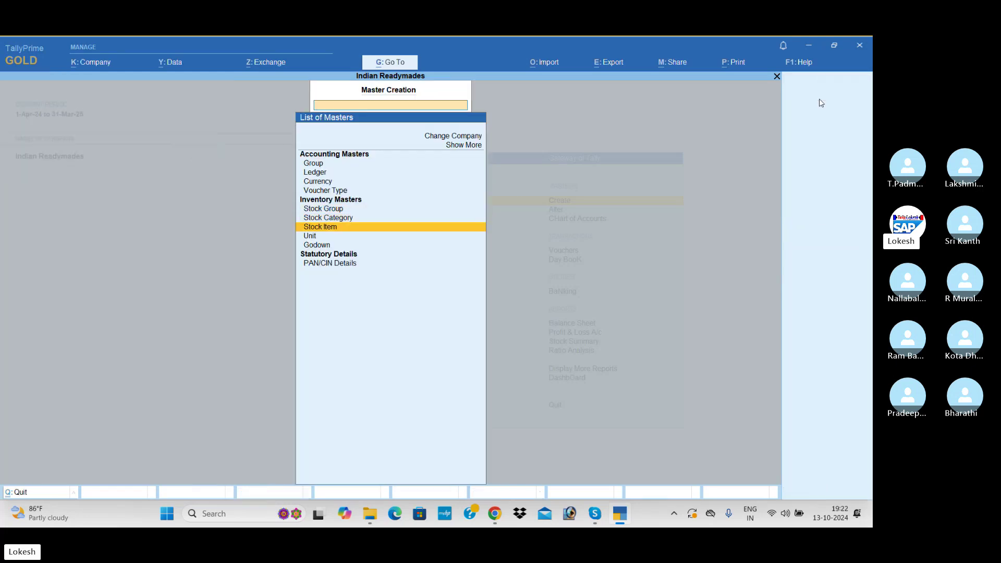
key("Return")
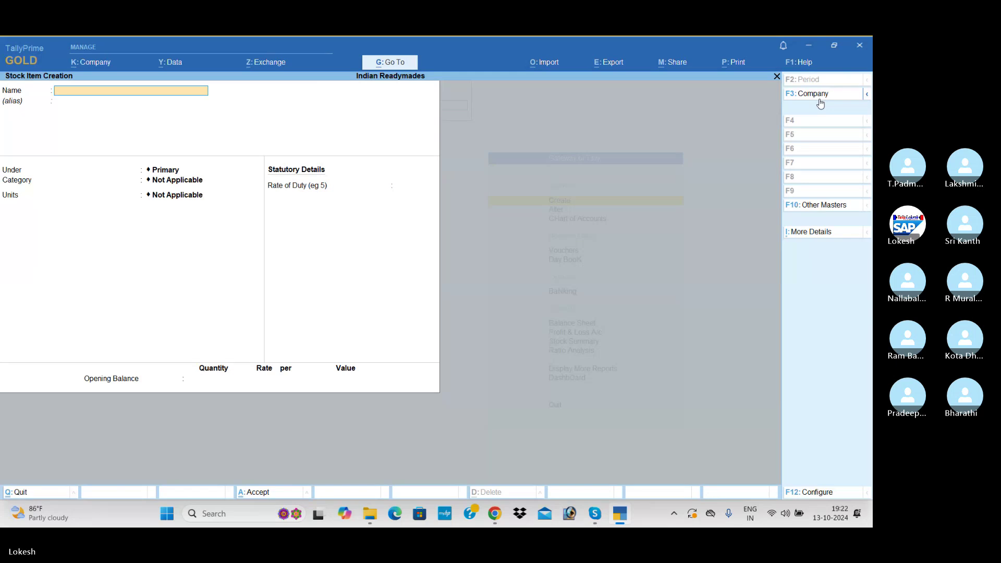
type("Li")
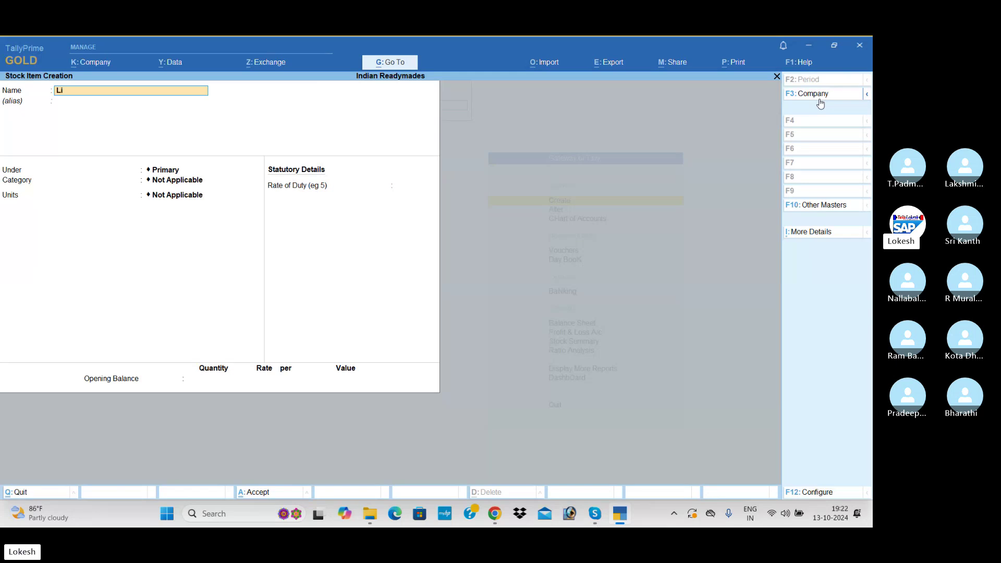
type("nen Cloth")
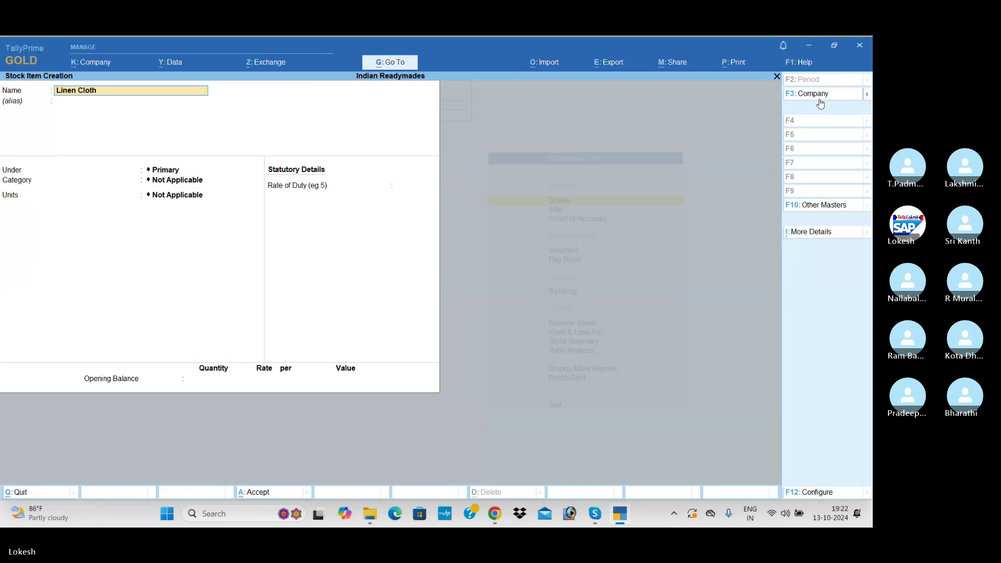
key("Return")
key("Down")
key("Down")
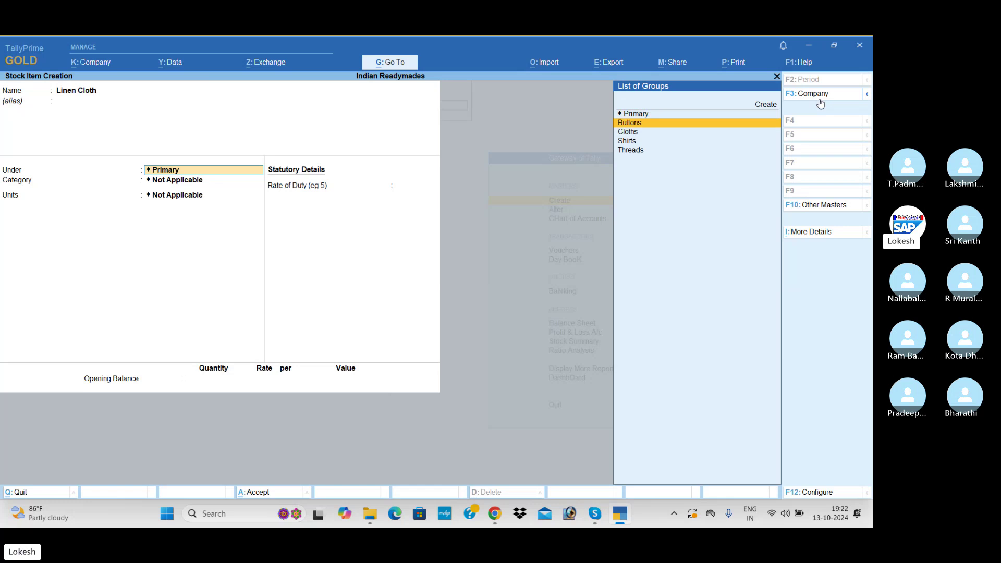
key("Return")
key("Return")
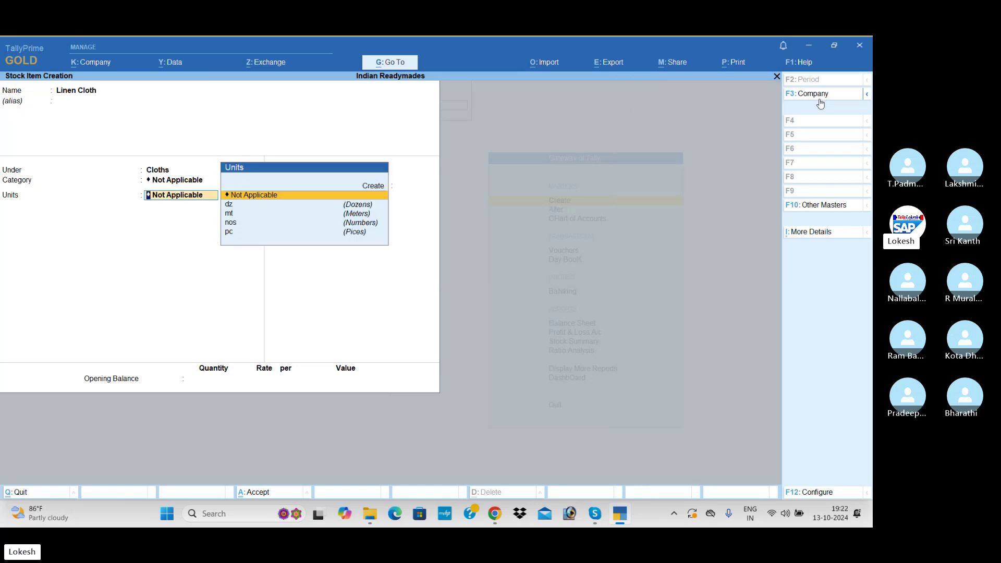
key("Down")
key("Down")
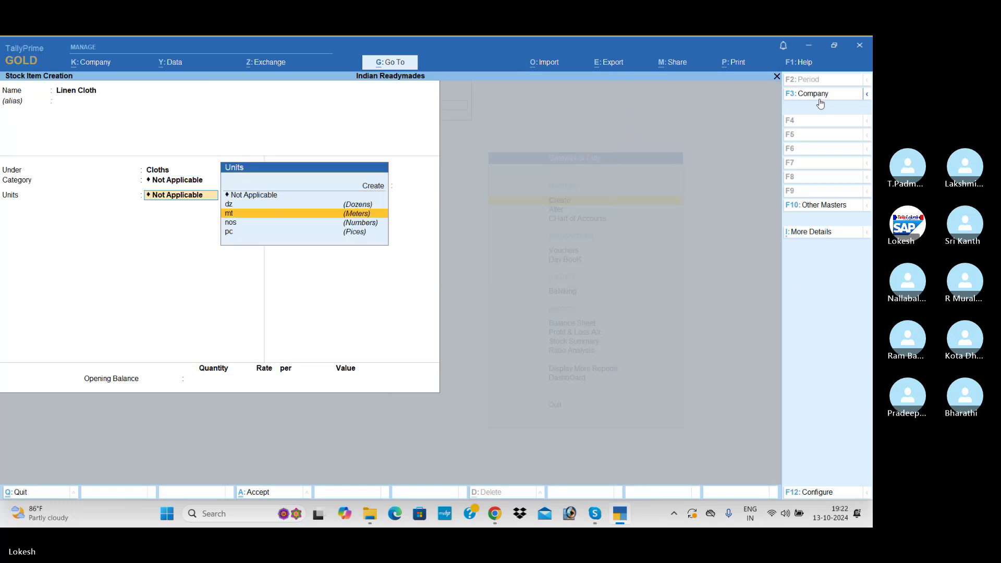
key("Return")
key("Return")
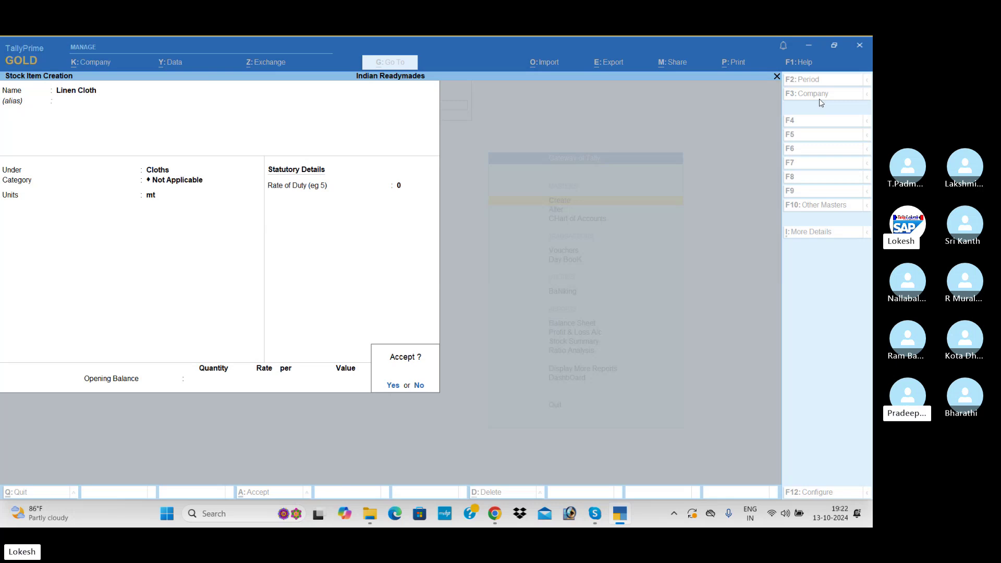
key("Return")
Create a stock item named Denim Cloth under the Cloths group with unit mt, leaving the category not applicable.
type("Denim")
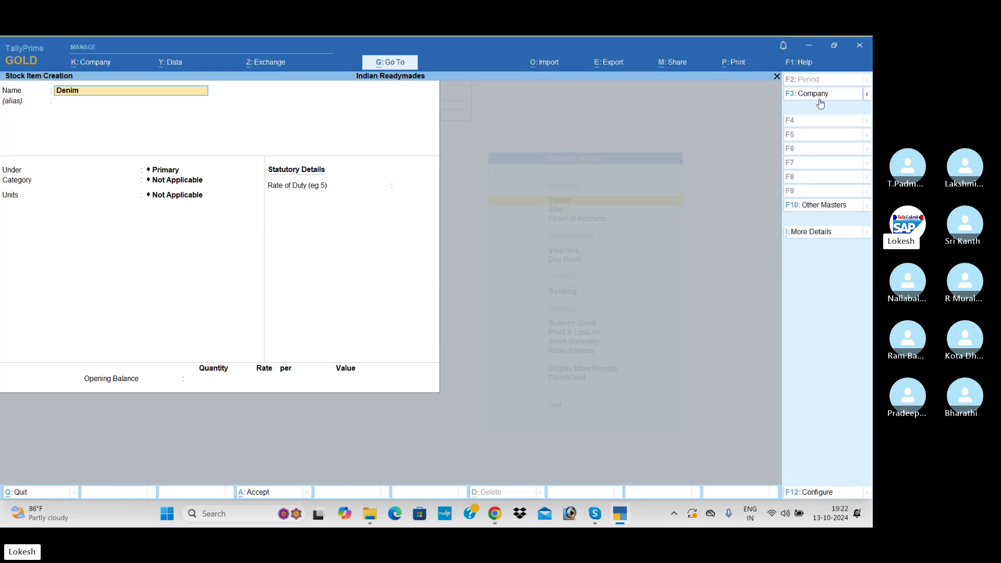
type(" Clot")
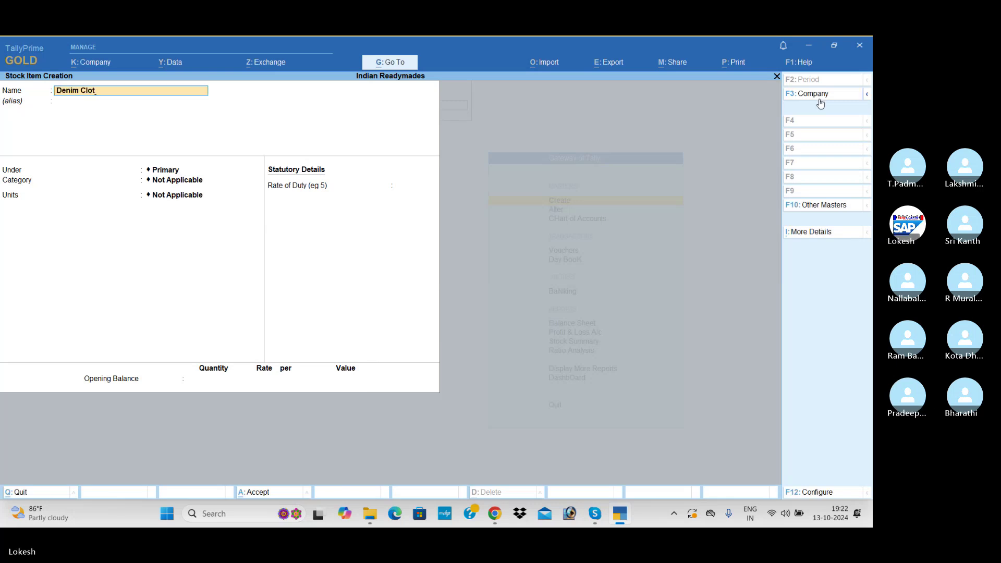
type("h")
key("Return")
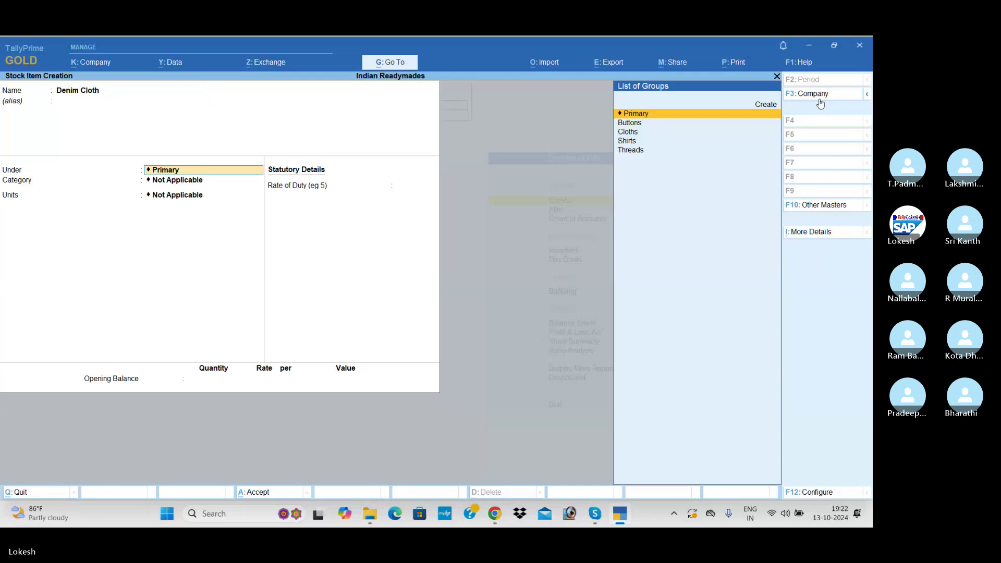
key("Down")
key("Down")
key("Return")
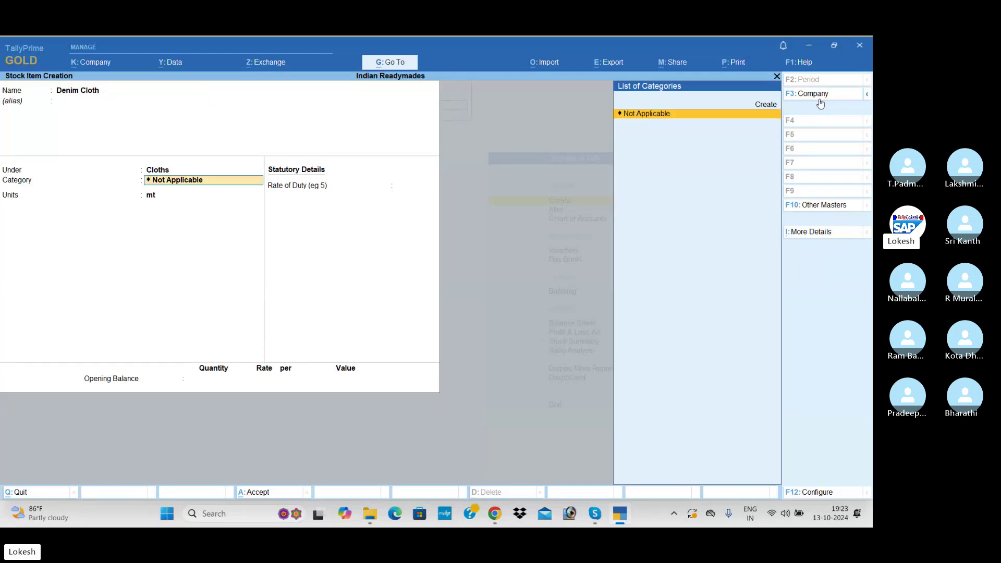
key("Return")
key("Return")
key("Return")
key("Return")
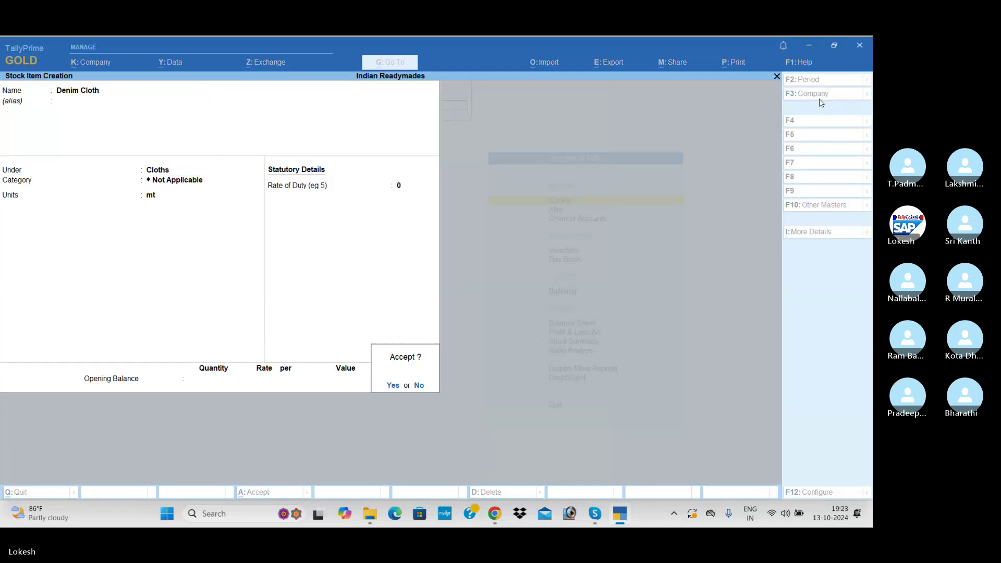
key("Return")
Create a stock item named Pearl Buttons under the Buttons group with unit dz, leaving the category not applicable.
type("Pear")
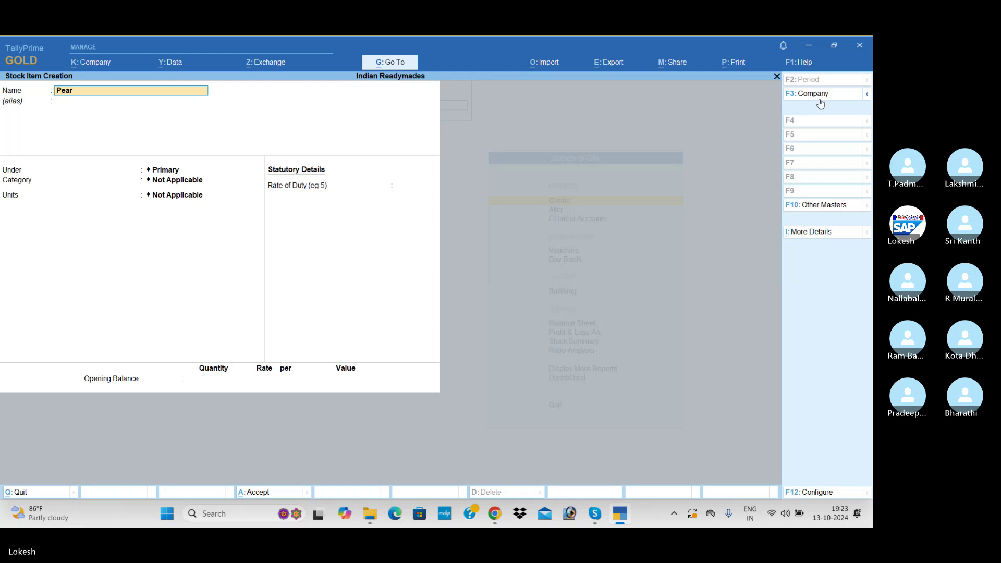
type("l Buttons")
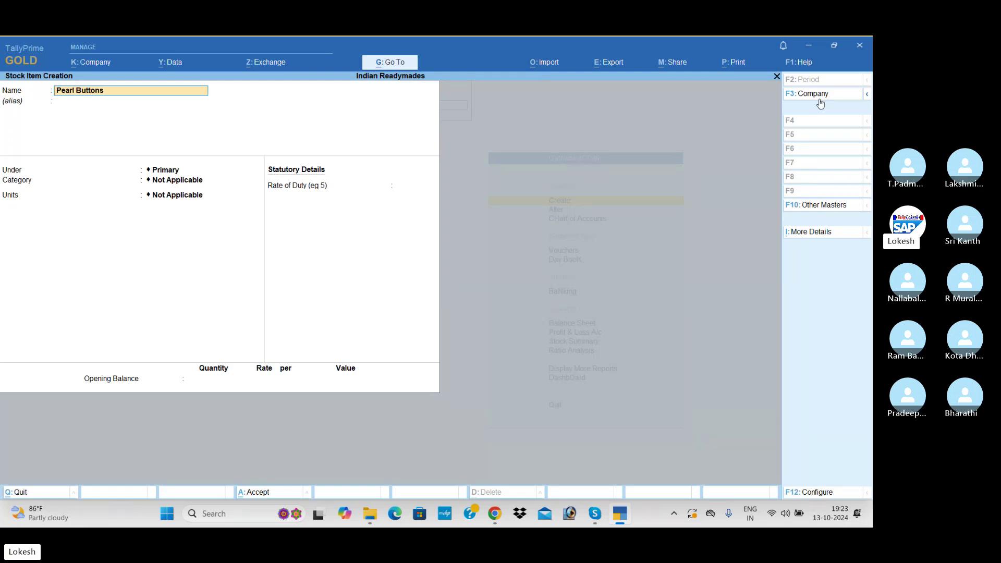
key("Return")
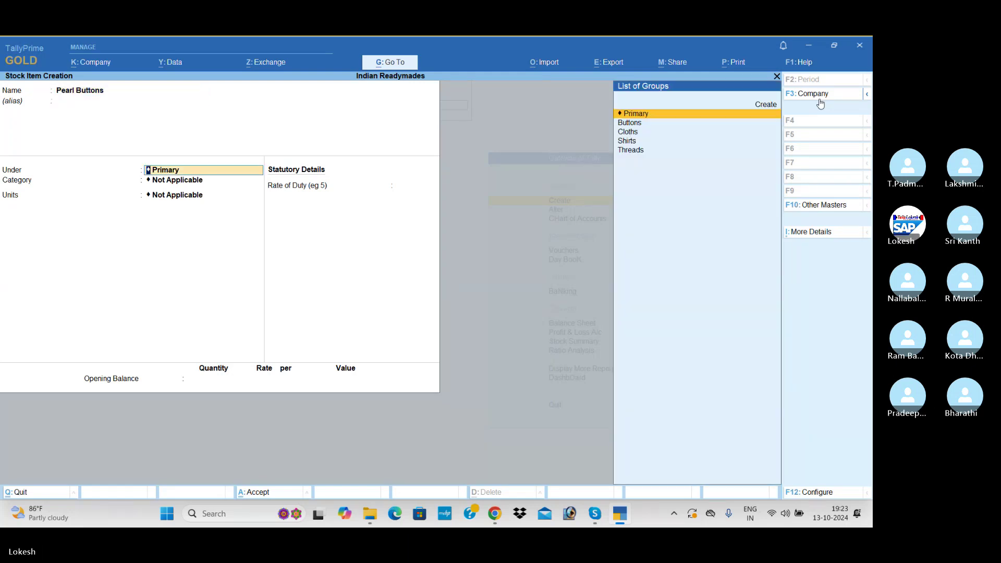
key("Down")
key("Return")
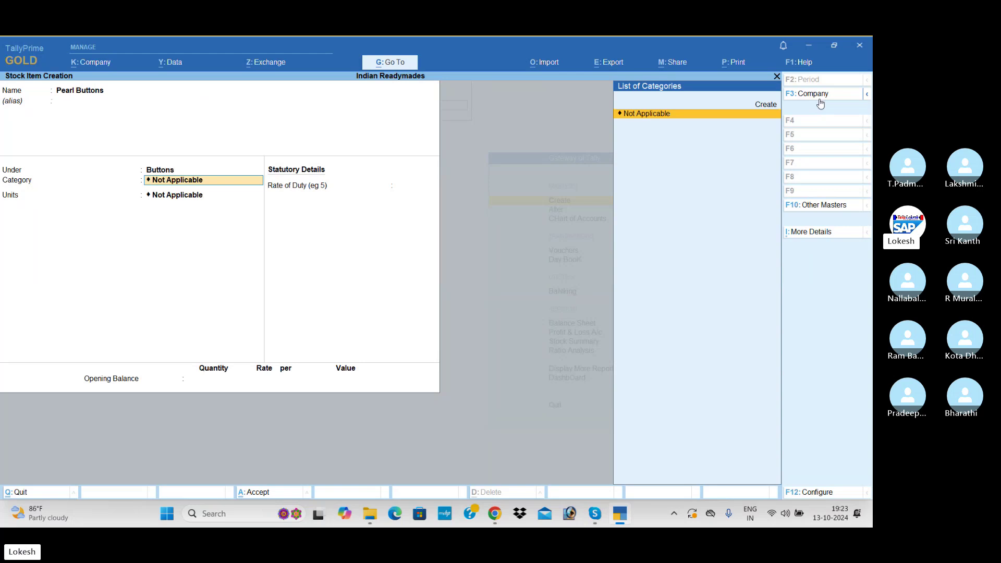
key("Return")
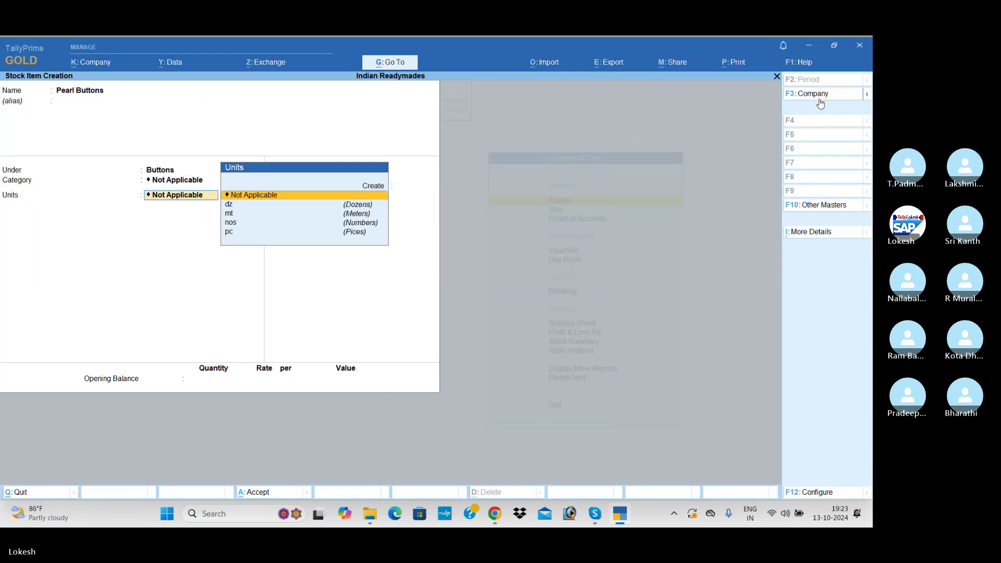
key("Down")
key("Down")
key("Up")
key("Return")
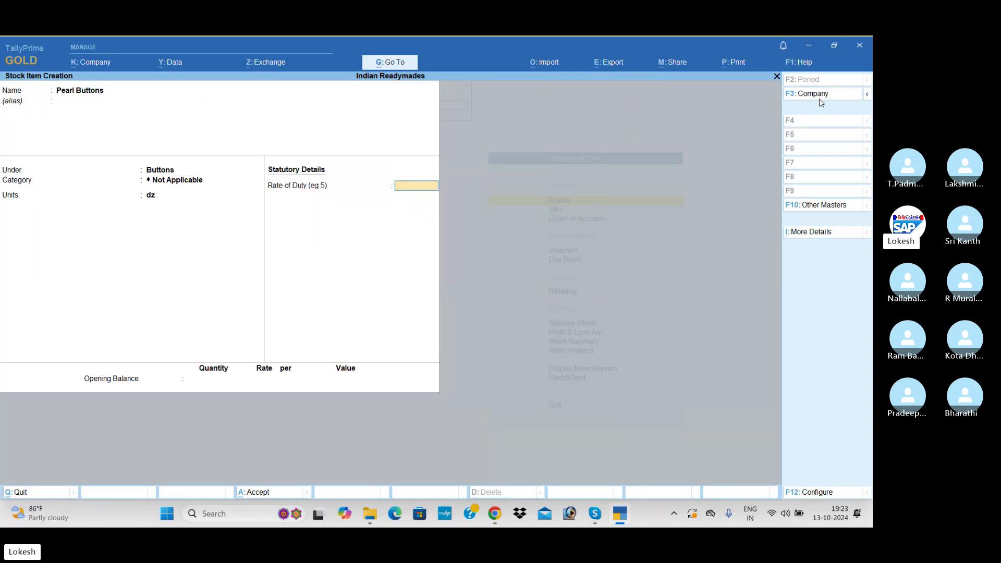
key("Return")
key("Return")
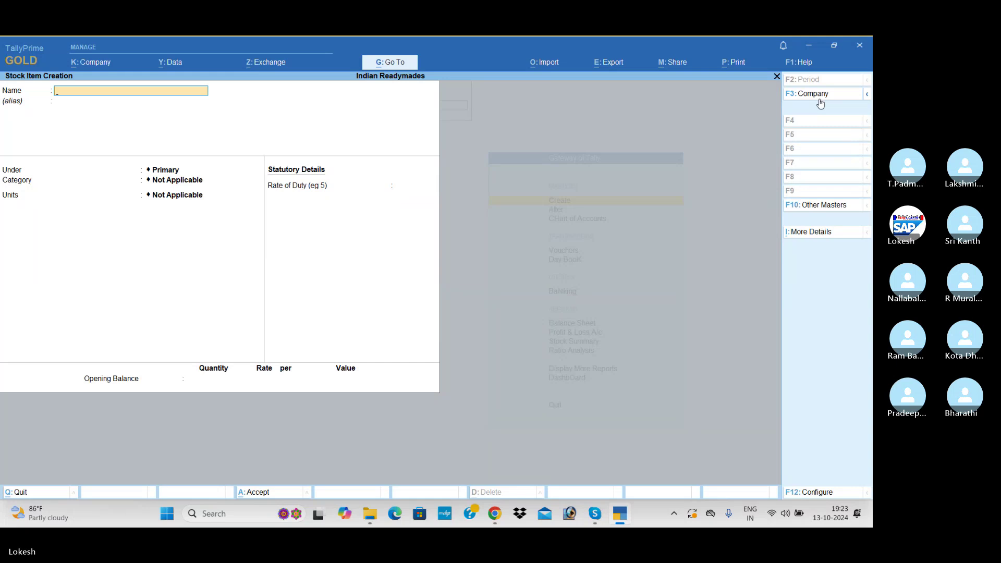
Create a stock item named Metal Buttons under the Buttons group, leaving the category not applicable.
type("Metal buttons")
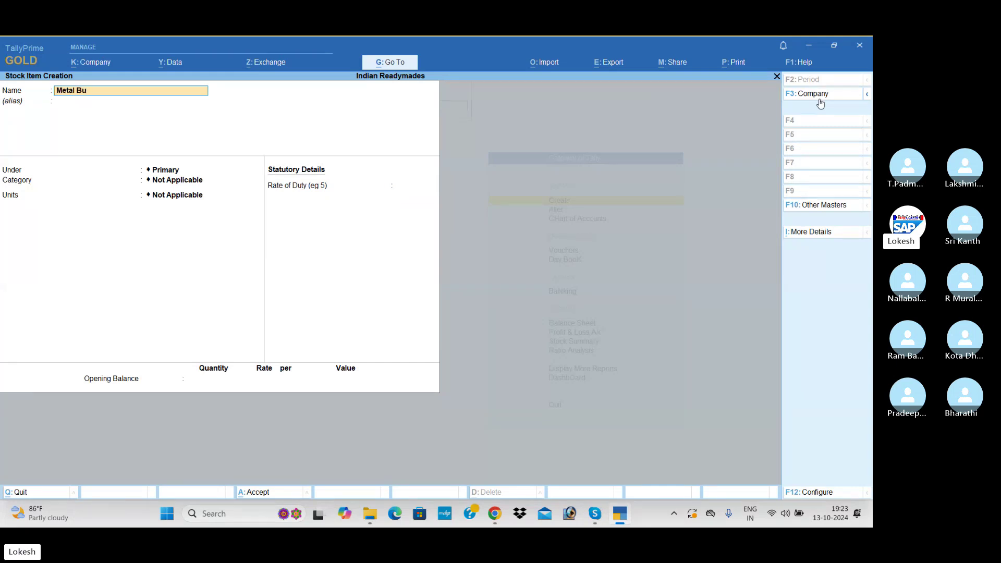
key("Return")
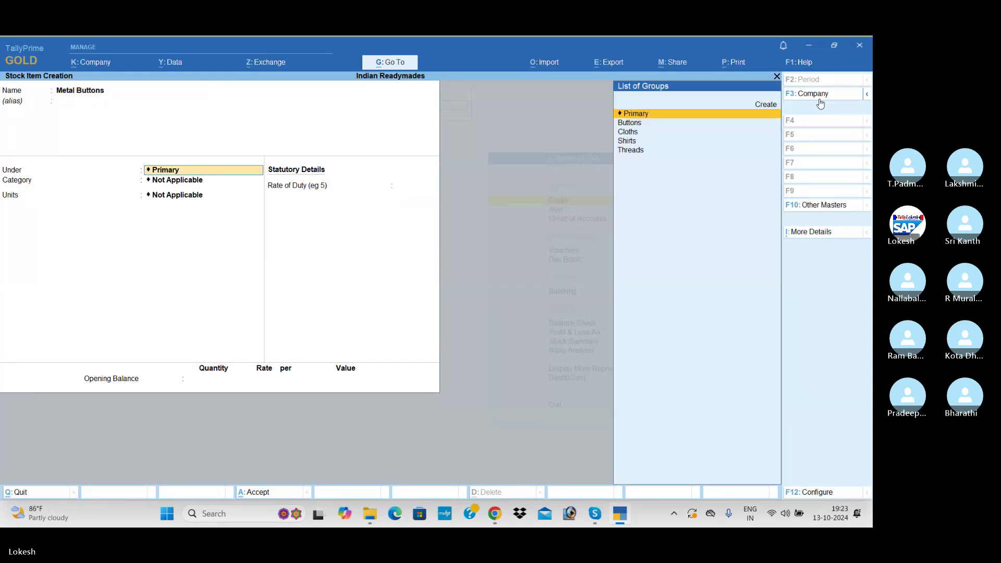
key("Down")
key("Return")
key("Return")
key("Return")
key("Return")
key("Return")
key("ctrl+a")
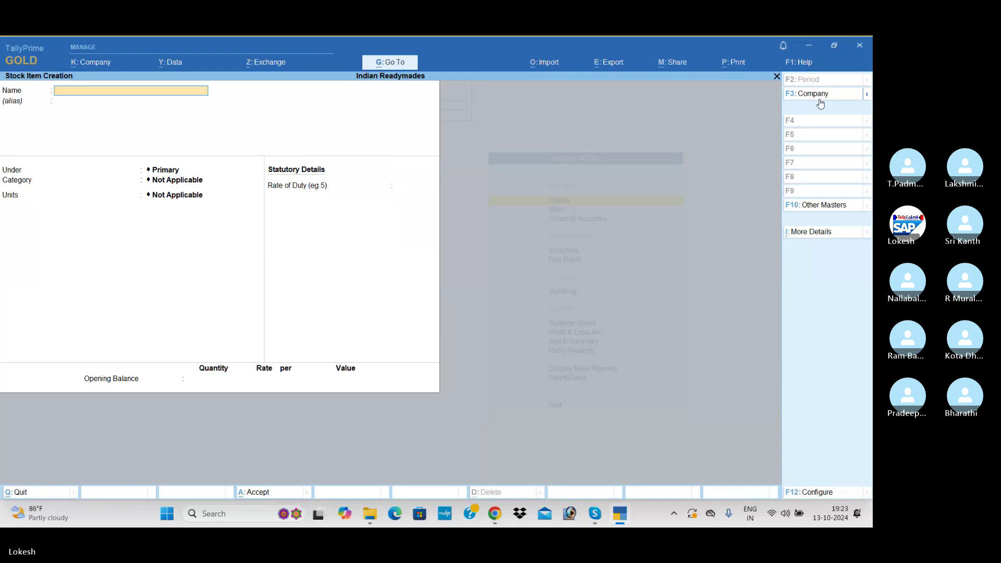
Create a stock item named Silk Threads under the Threads group with unit pc, leaving the category not applicable.
type("Silk tr")
key("BackSpace")
type("hreads")
key("Return")
key("Return")
key("Down")
key("Down")
key("Down")
key("Down")
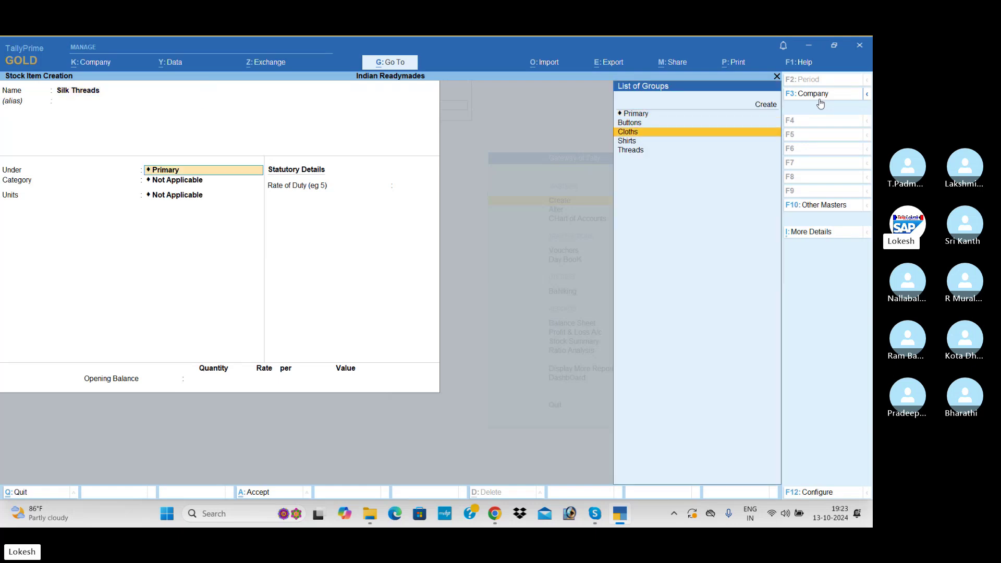
key("Return")
key("Return")
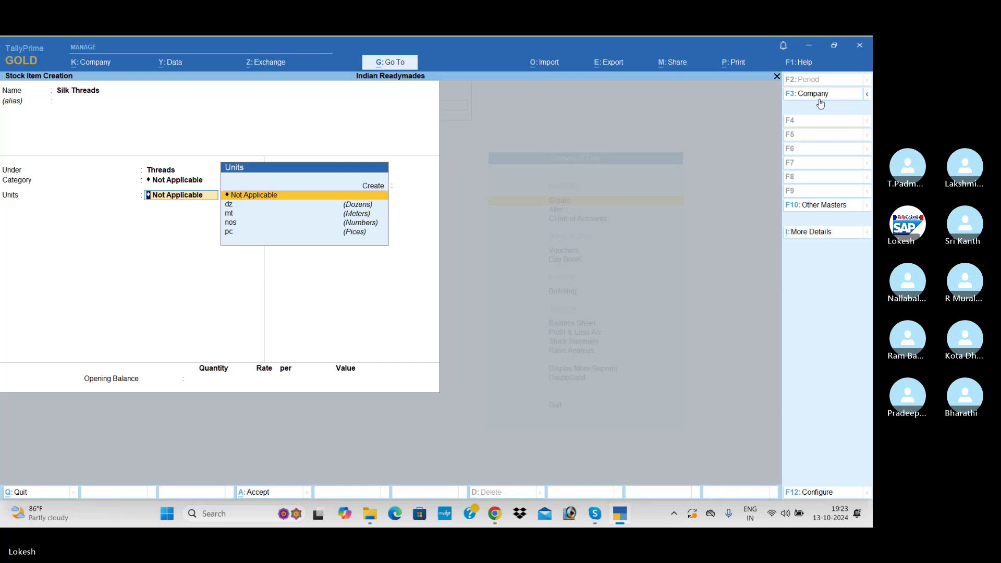
key("Down")
key("Down")
key("Down")
key("Down")
key("Return")
key("Return")
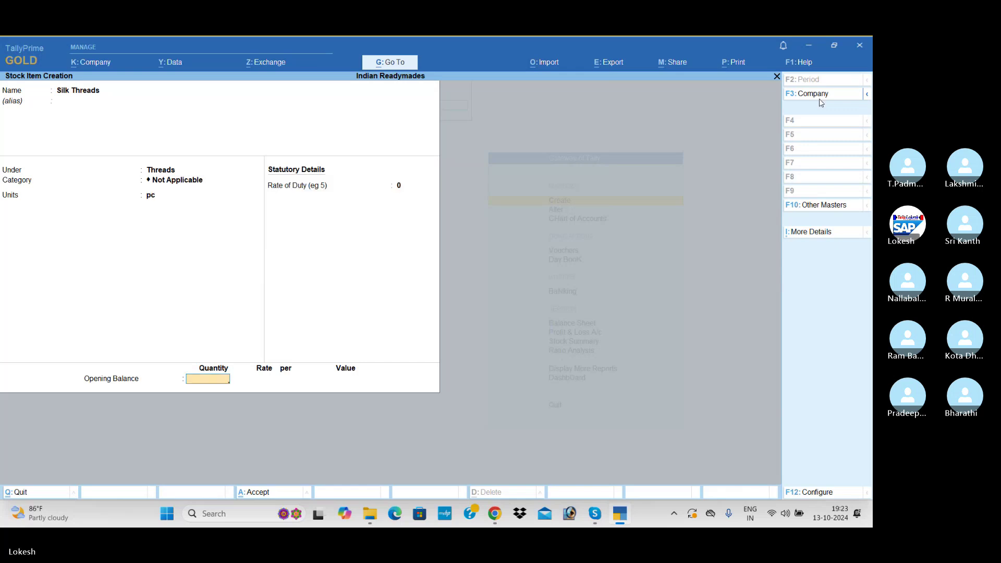
key("Return")
key("Return")
Create a stock item named Cotton Threads under the Threads group with unit pc, leaving the category not applicable.
type("Cott")
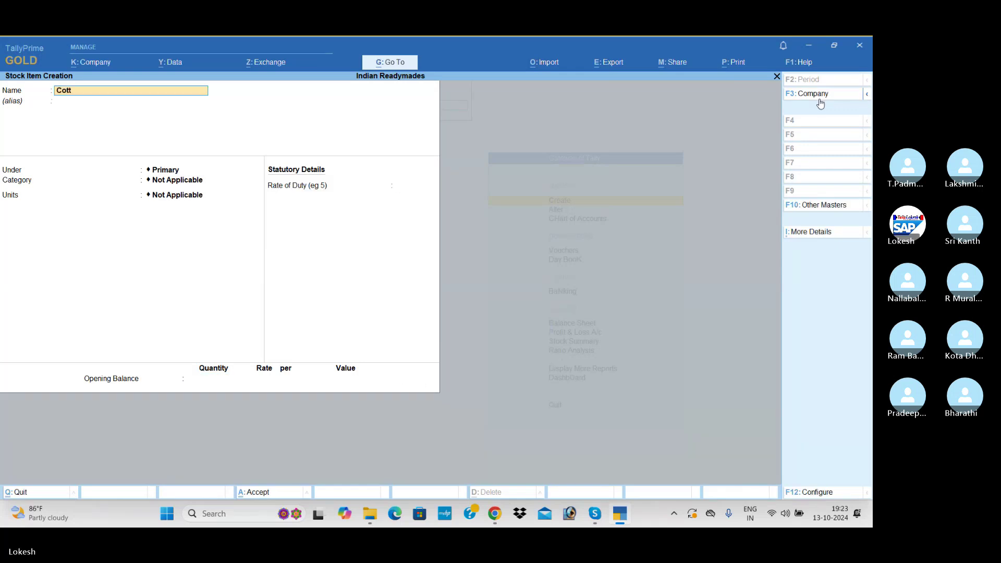
type("on threads")
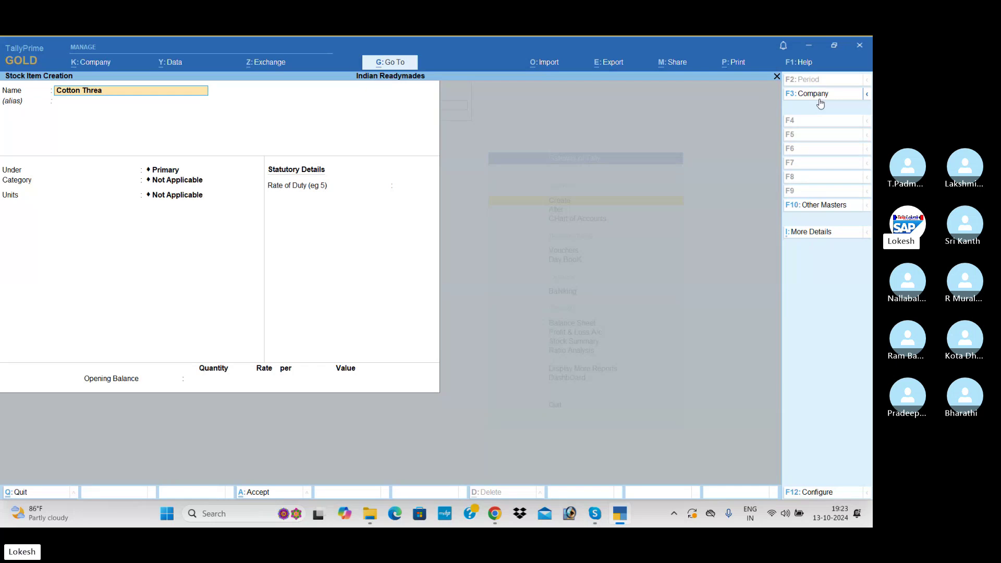
key("Return")
key("Down")
key("Down")
key("Down")
key("Down")
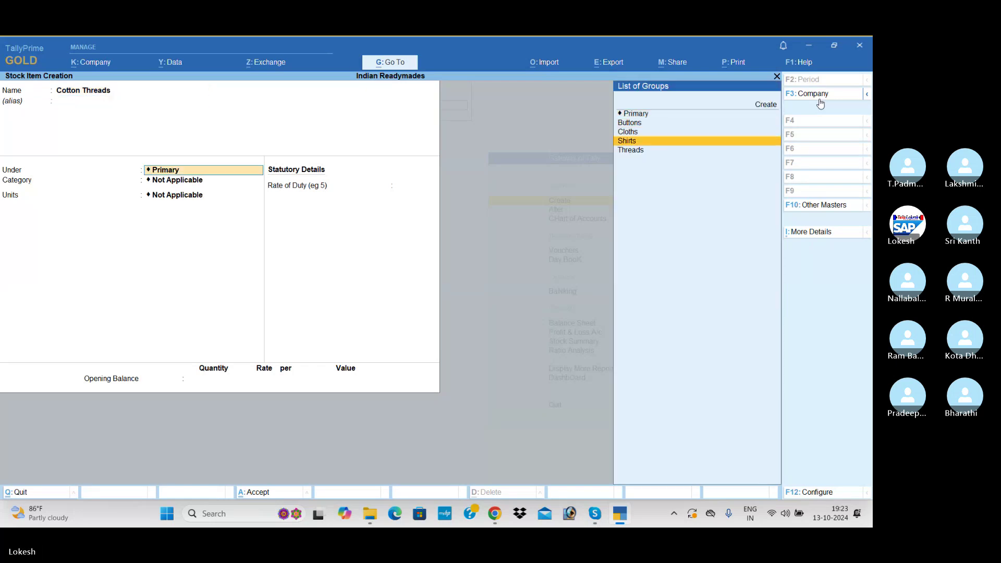
key("Return")
key("Return")
key("Return")
key("Return")
key("Return")
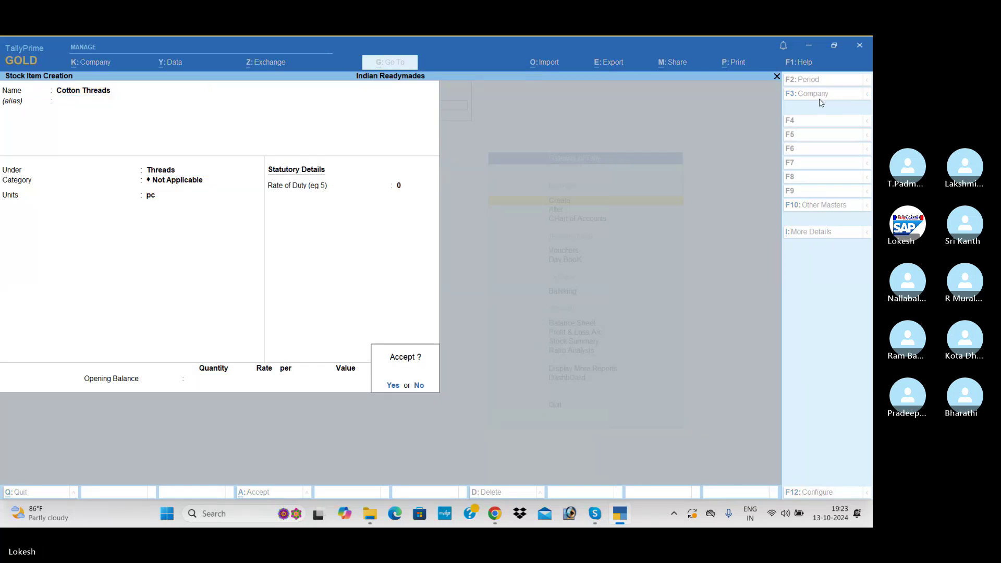
key("Return")
Create a stock item named Caller Materials under Primary with unit pc, leaving the category not applicable.
type("Caller")
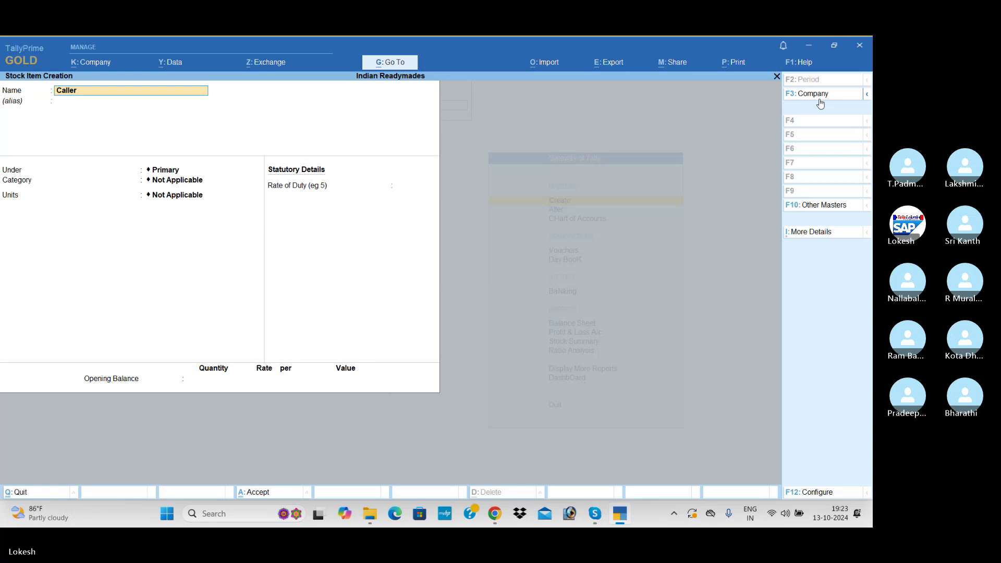
type(" Materials")
key("Return")
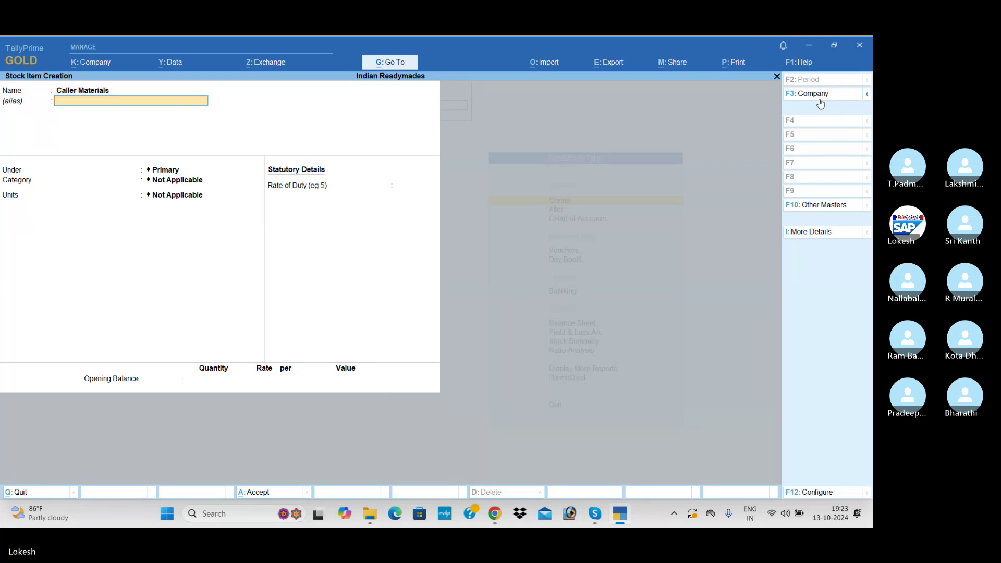
key("Return")
key("Return")
key("Return")
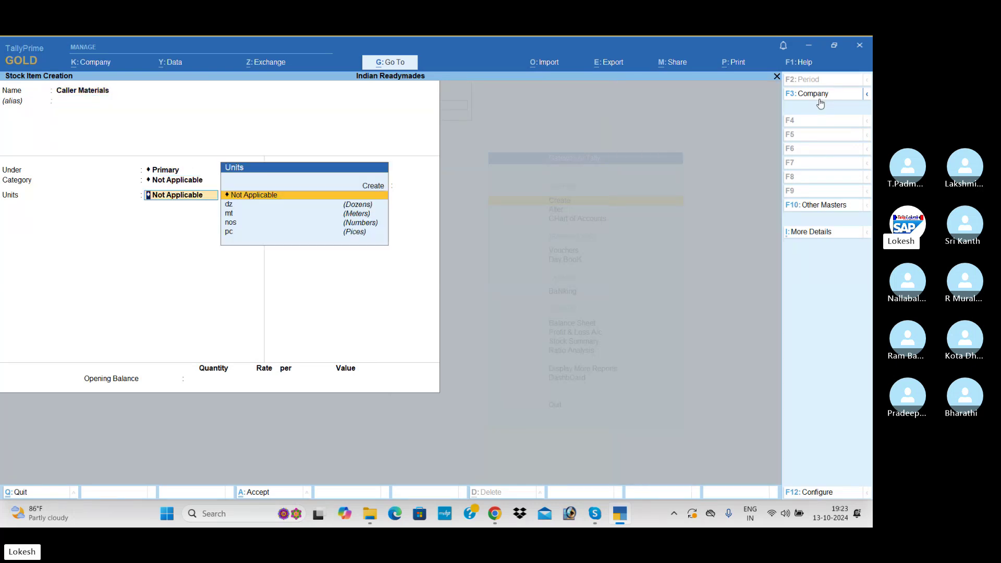
key("Down")
key("Down")
key("Down")
key("Down")
key("Return")
key("Return")
key("Return")
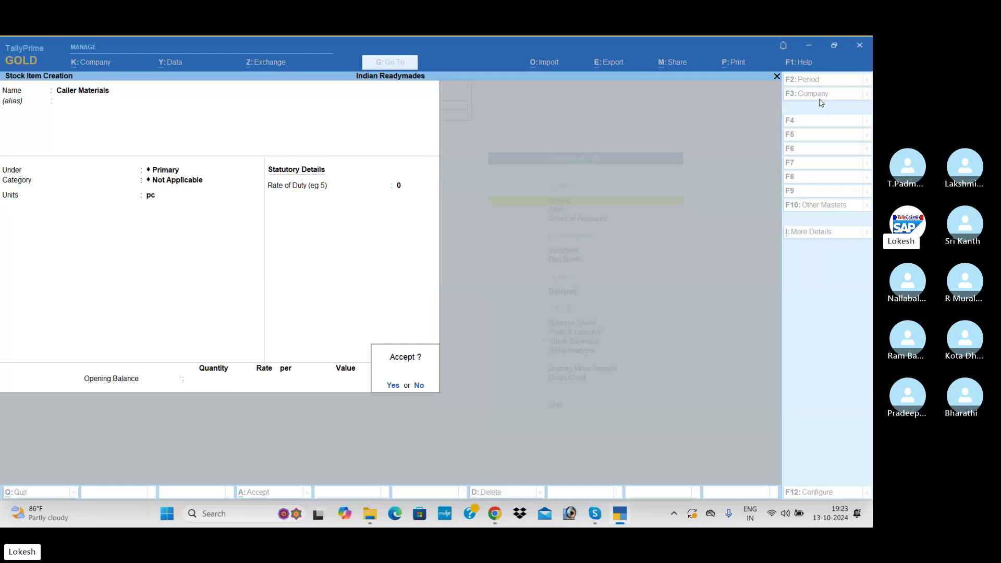
key("Return")
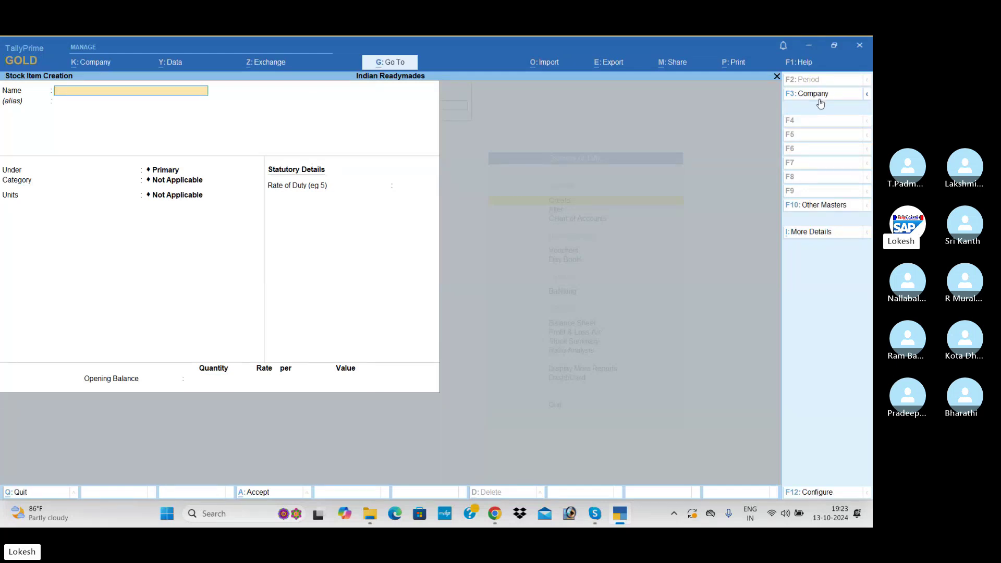
Create a stock item named Half Shirt under the Shirts group with unit nos, leaving the category not applicable.
type("Half Shirt")
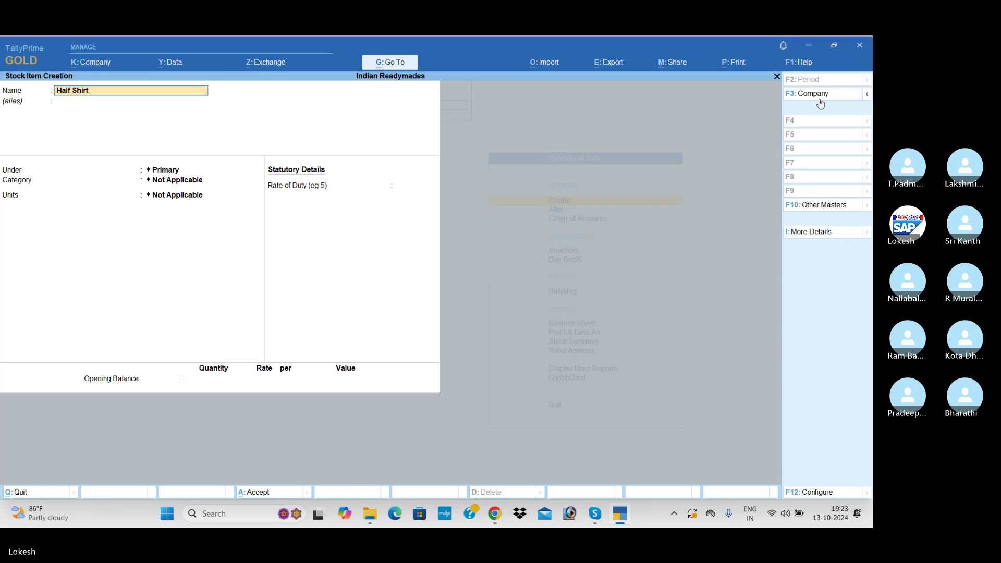
key("Return")
key("Return")
key("Down")
key("Down")
key("Down")
key("Return")
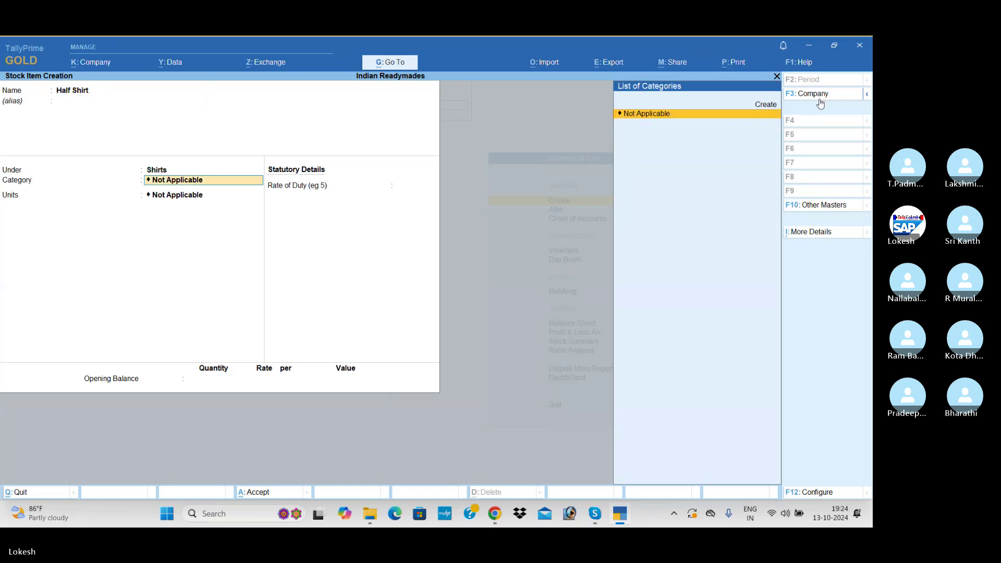
key("Return")
key("Down")
key("Down")
key("Down")
key("Return")
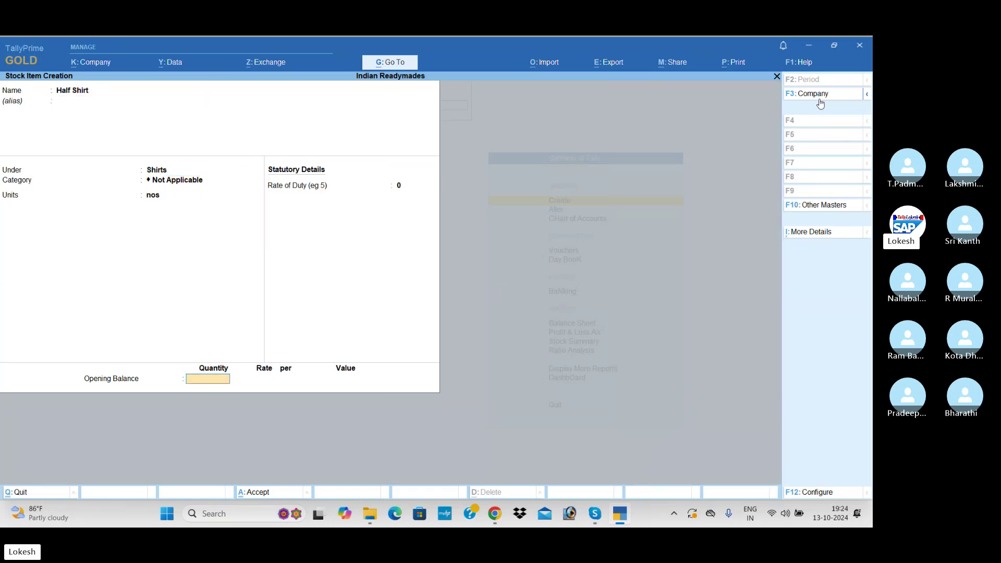
key("Return")
key("Return")
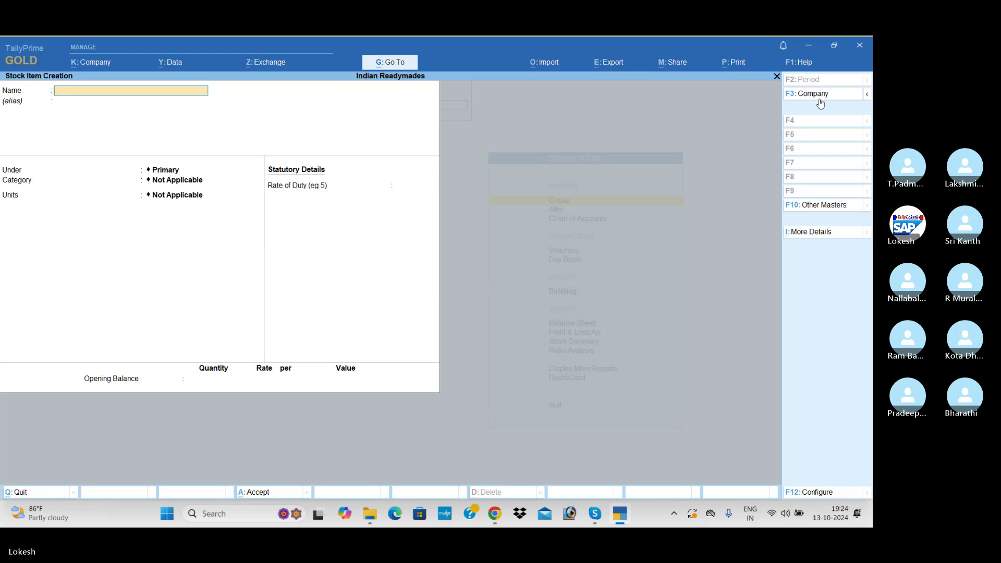
Create a stock item named Full Shirt under the Shirts group and leave stock item creation for the Gateway of Tally.
type("Full Shirt")
key("Return")
key("Return")
key("Down")
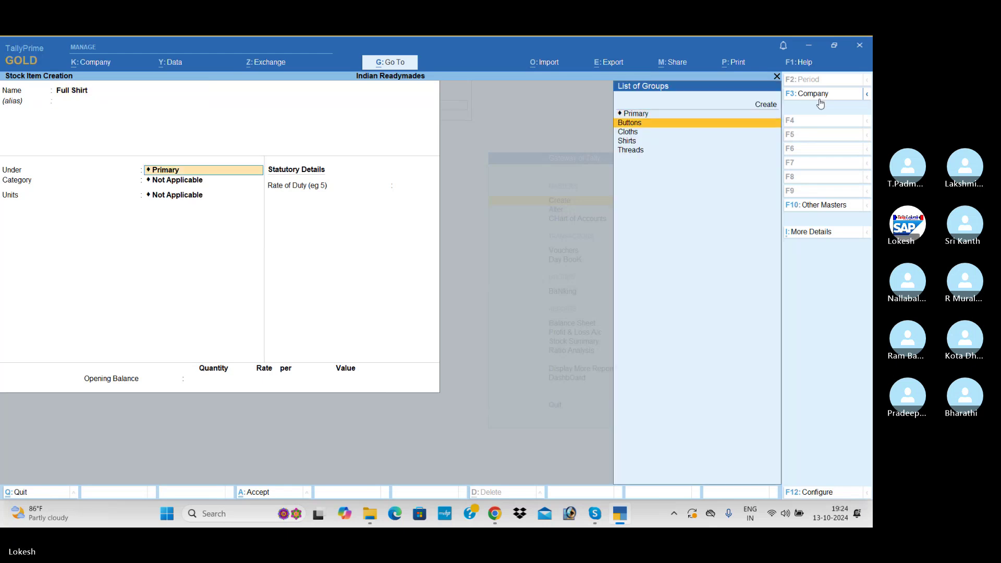
key("Down")
key("Down")
key("Return")
key("Return")
key("Return")
key("Return")
key("Return")
key("Return")
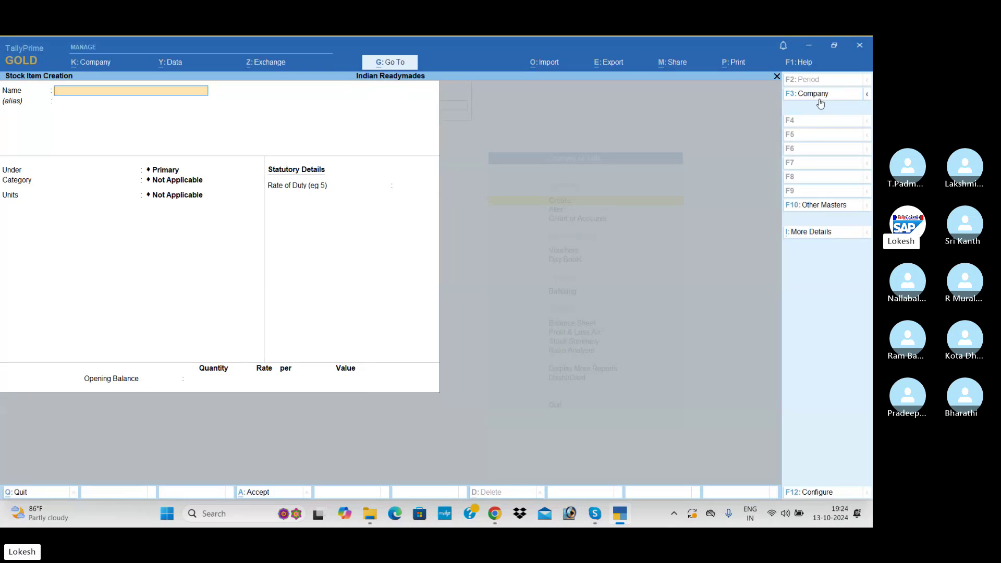
key("Escape")
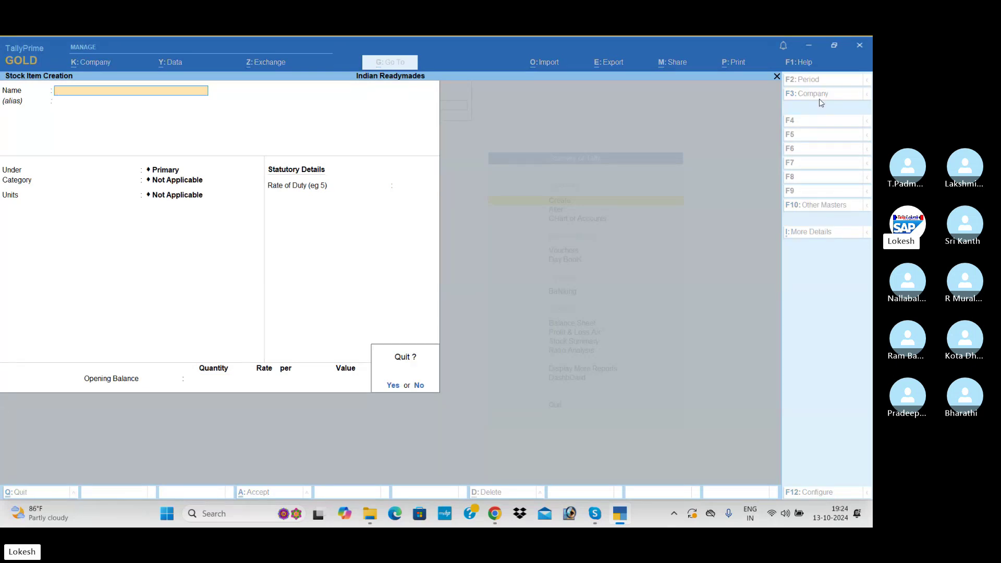
key("Return")
key("Escape")
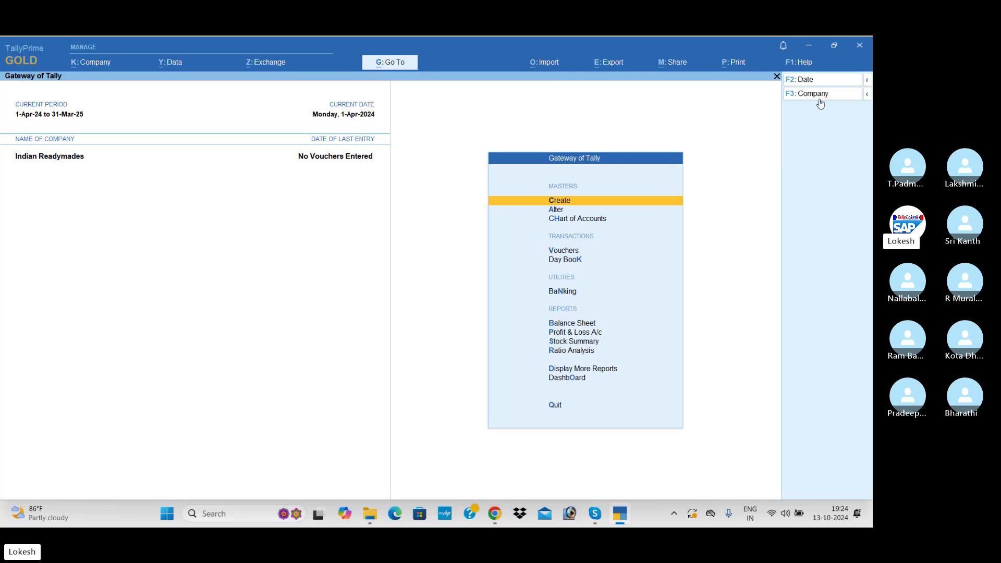
Record a receipt voucher crediting Capital and debiting Cash with 25,00,000, leaving the narration blank.
key("Down")
key("Down")
key("Down")
key("Return")
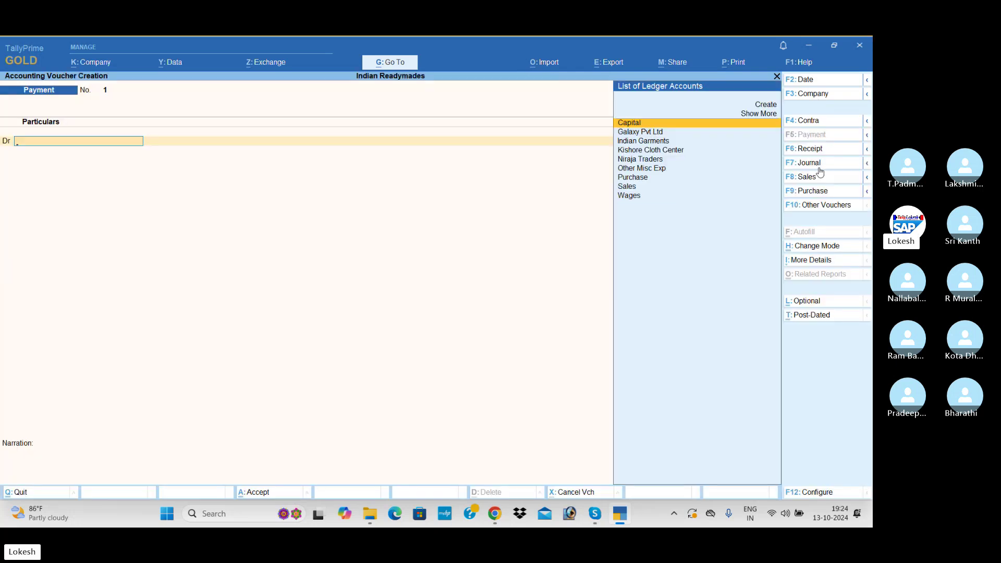
left_click(826, 152)
key("Return")
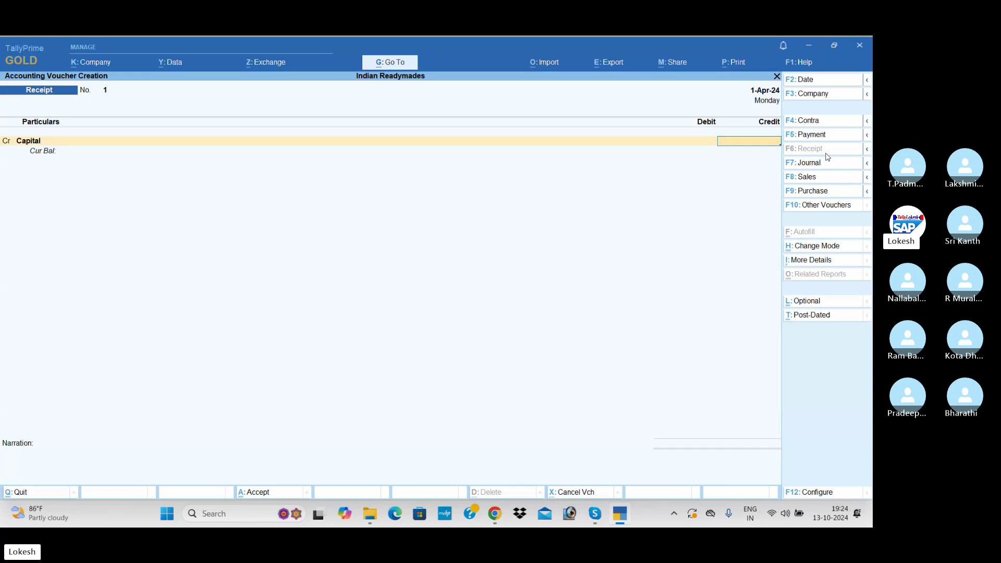
type("2500000")
key("Return")
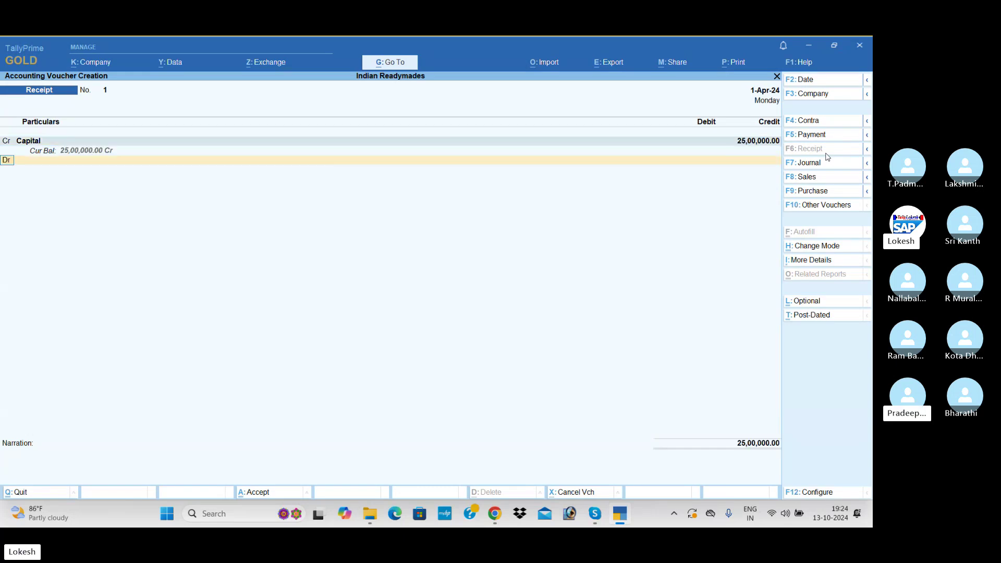
key("Down")
key("Return")
key("Return")
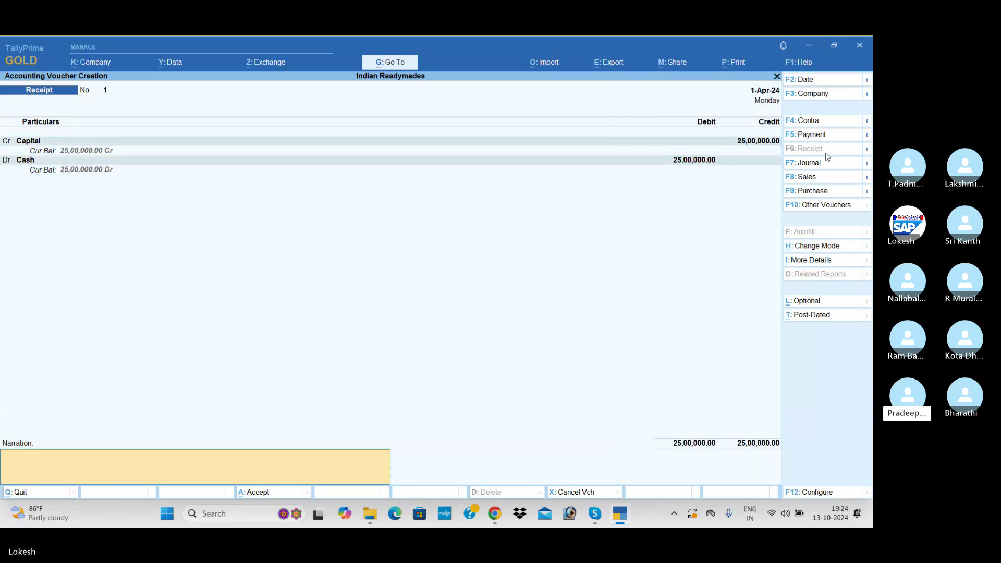
key("Return")
key("Return")
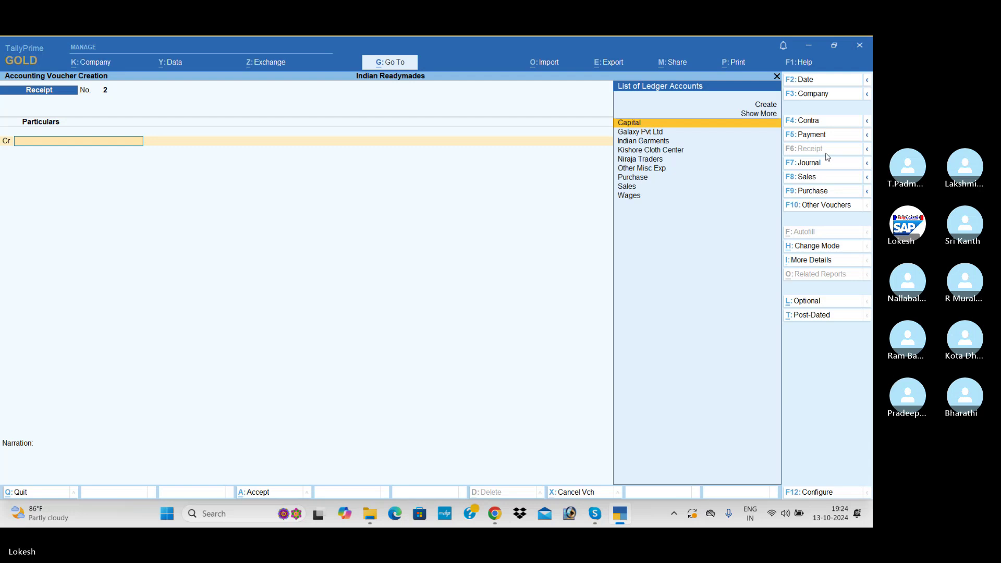
Start a purchase voucher for party Indian Garments with the Purchase ledger, leaving the receipt details blank.
left_click(815, 192)
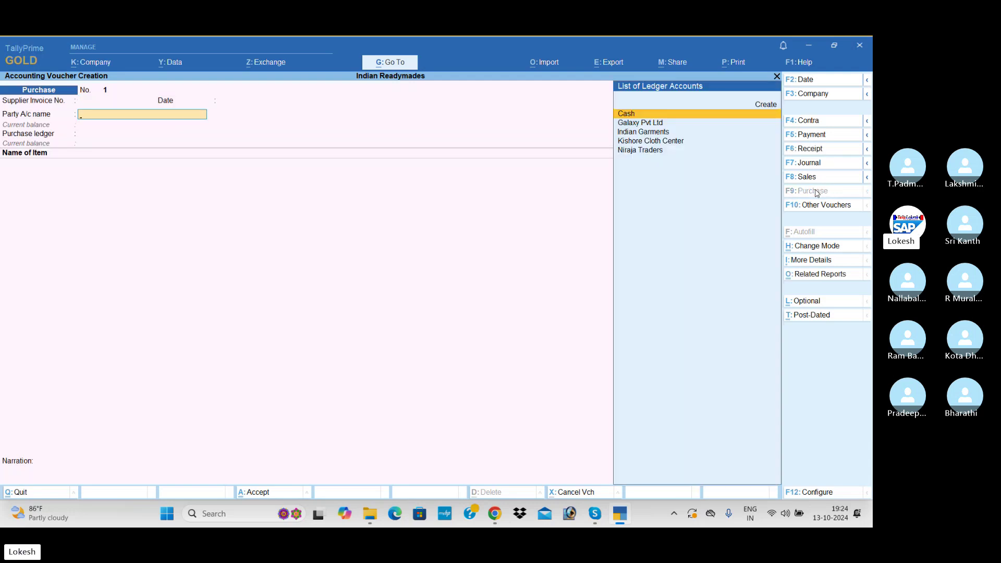
key("Down")
key("Down")
key("Return")
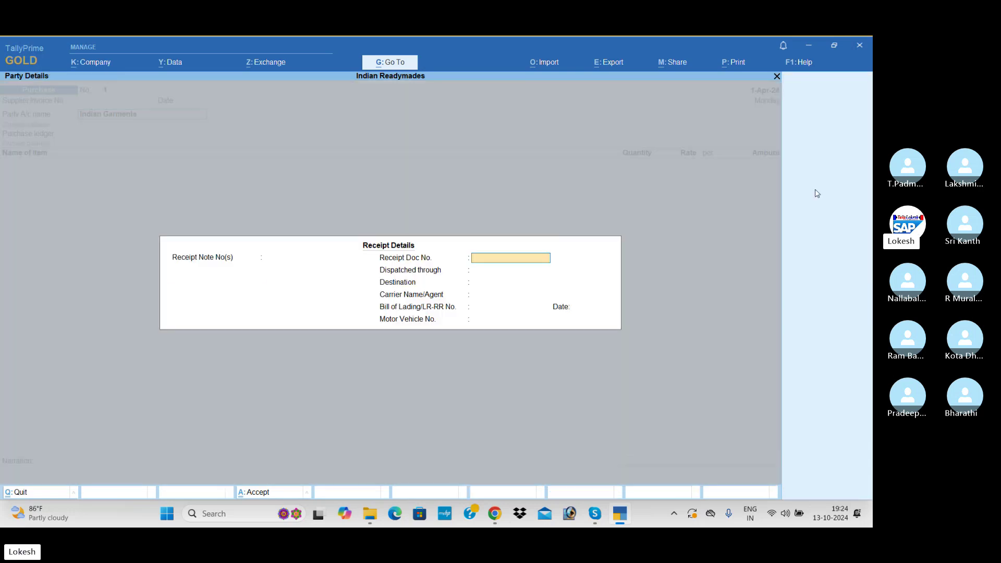
key("Return")
key("Return")
key("Return")
key("Return")
key("Return")
key("Return")
key("Return")
key("Return")
key("Return")
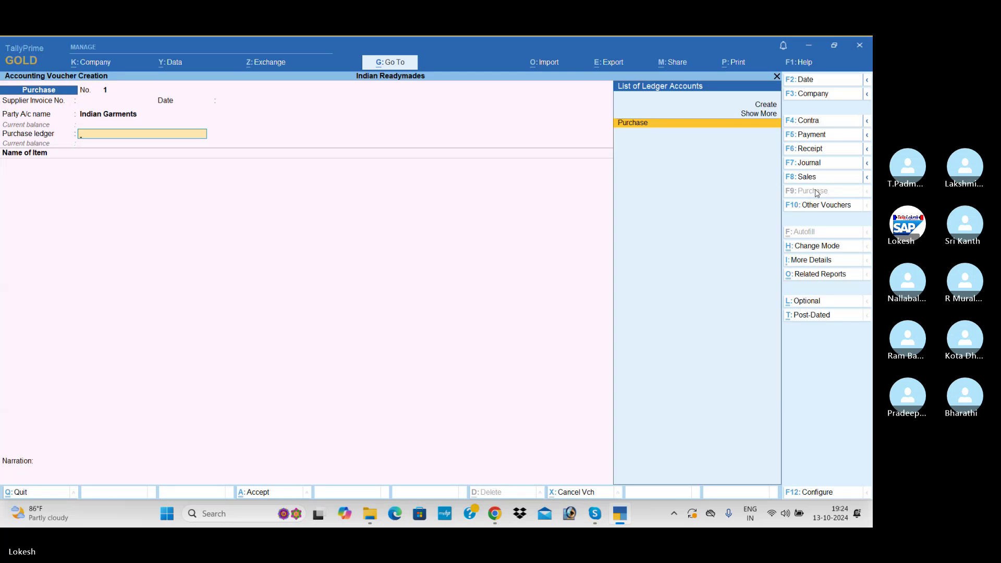
key("Return")
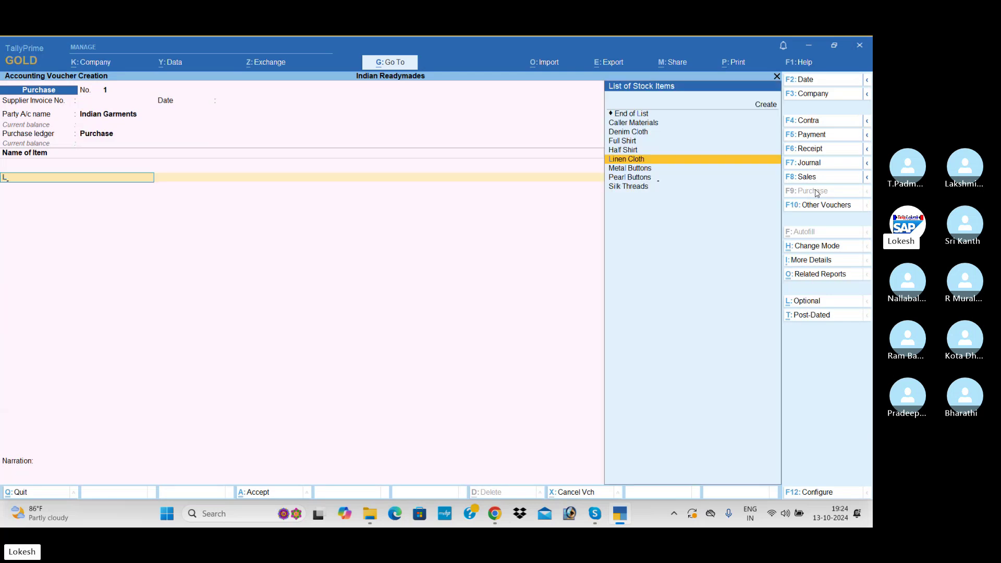
Add Linen Cloth to the purchase voucher with a quantity of 3,500 mt at a rate of 350 per mt.
key("Return")
type("3500")
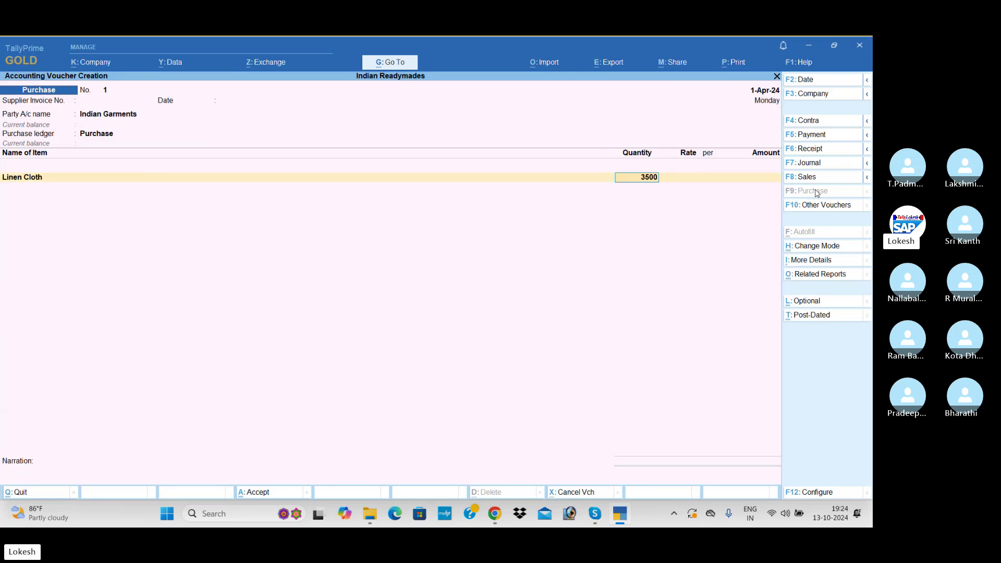
key("Return")
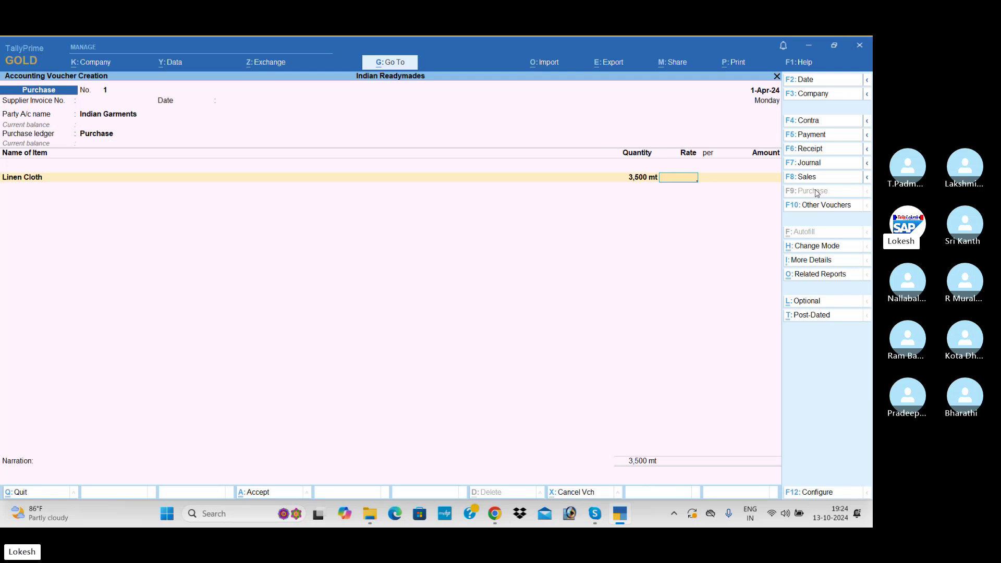
type("350")
key("Return")
key("Return")
key("Return")
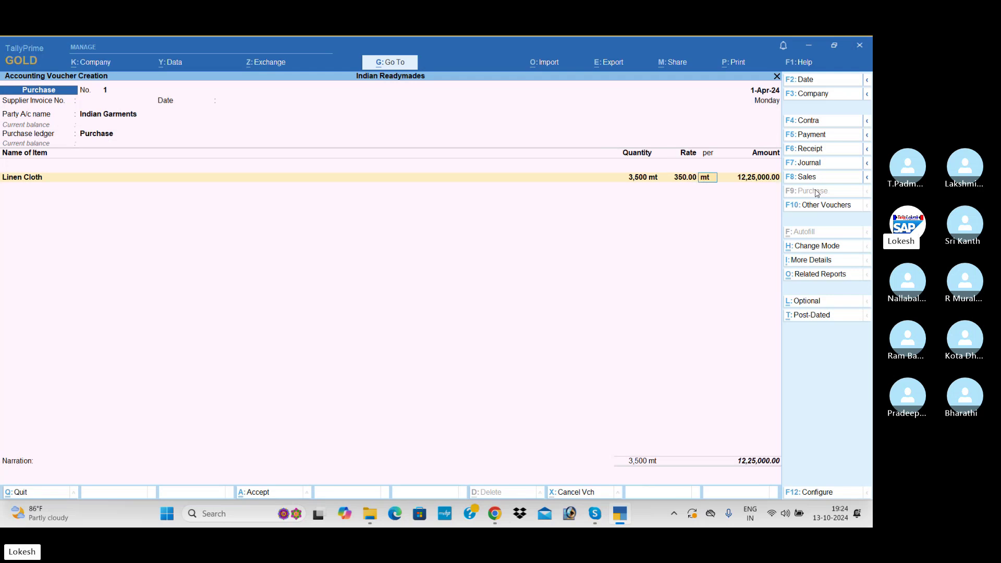
Add Denim Cloth to the purchase voucher with a quantity of 4,000 mt at a rate of 250 per mt.
type("den")
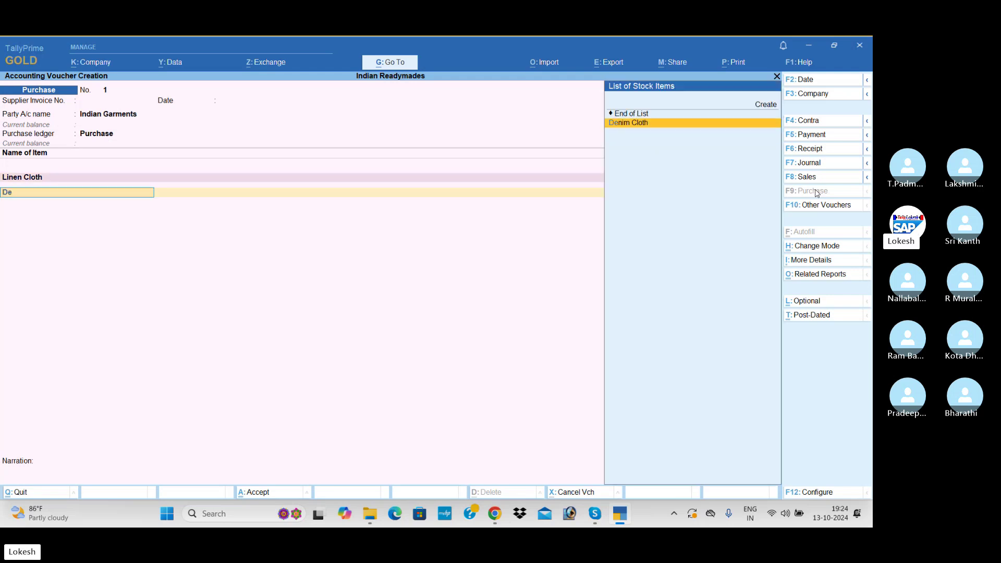
key("Return")
type("4000")
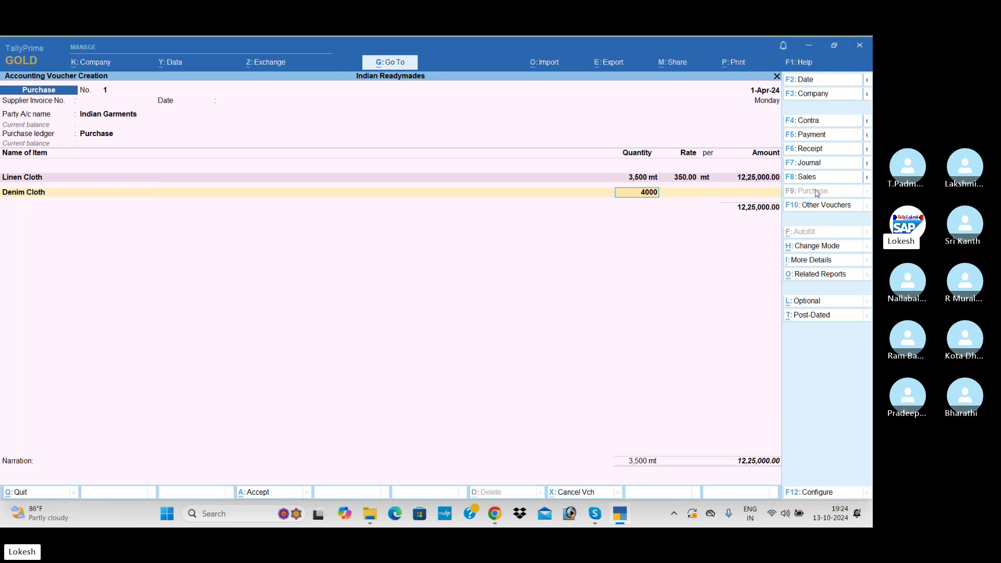
key("Return")
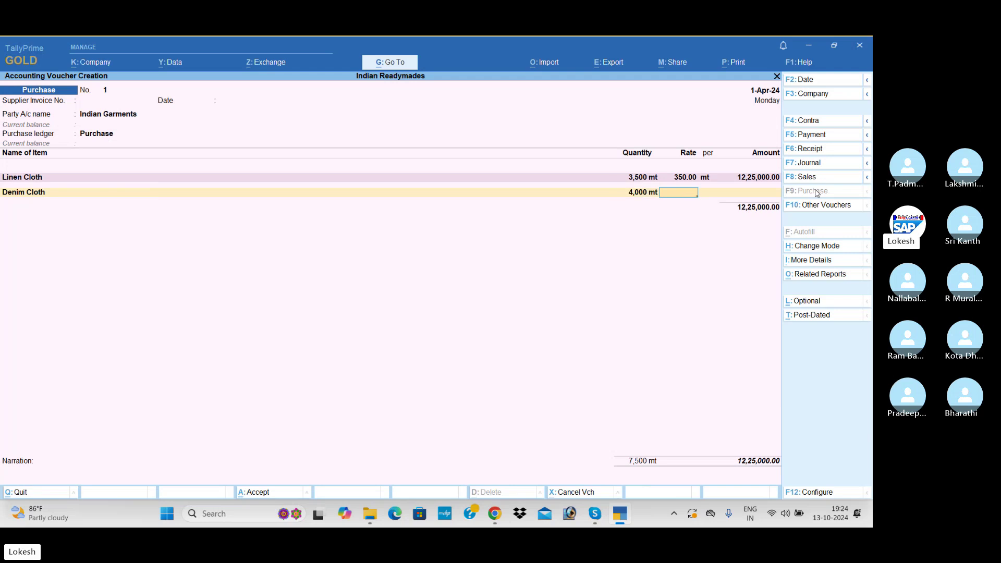
type("2504")
key("BackSpace")
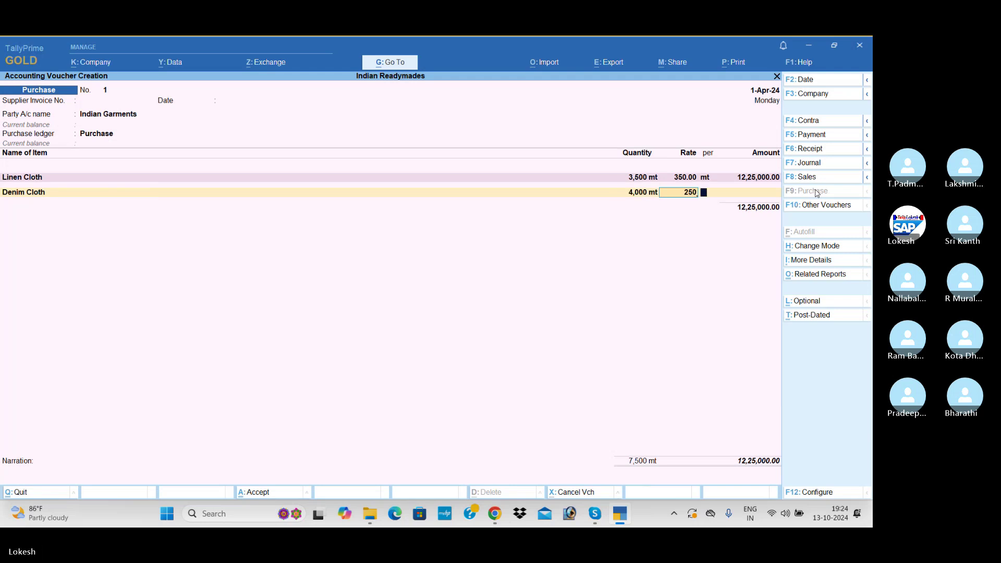
key("Return")
key("Return")
key("Return")
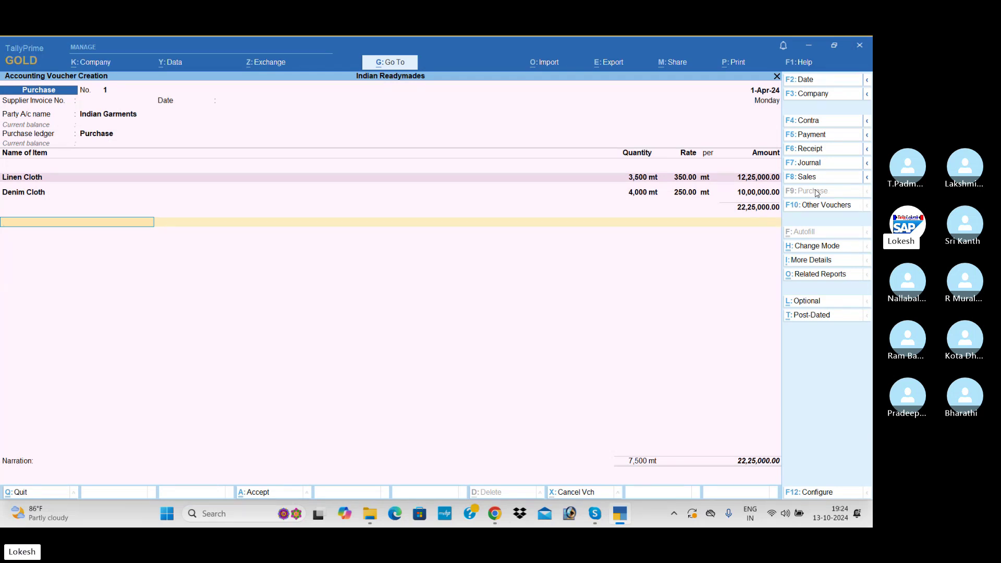
End the item list of the Indian Garments purchase voucher and save it with a blank narration.
key("Return")
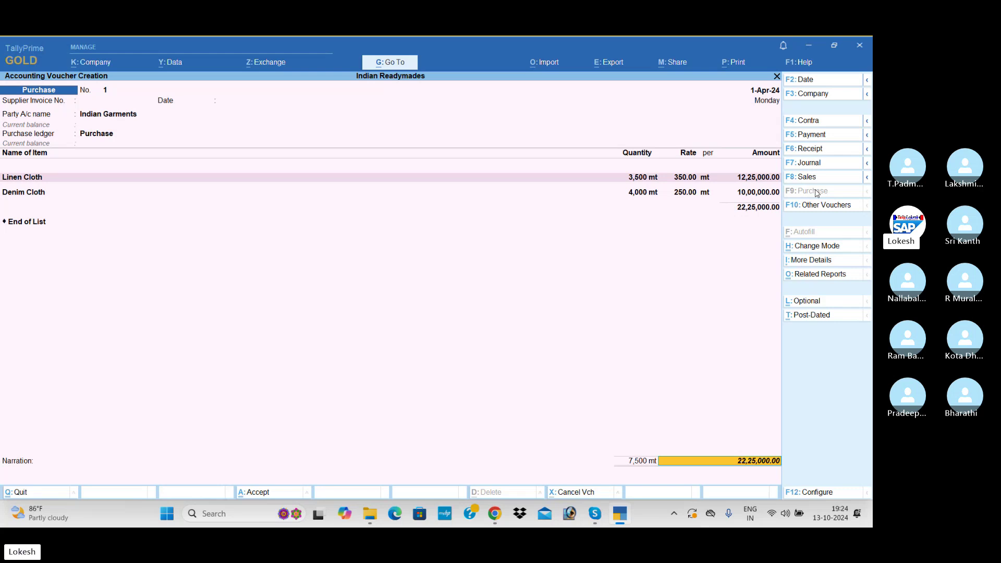
key("Return")
key("Return")
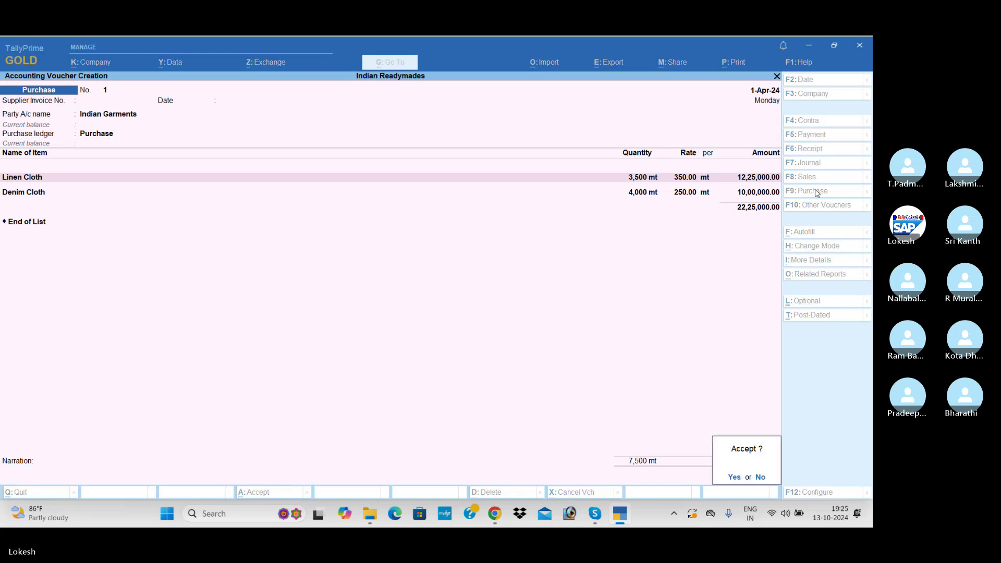
key("Return")
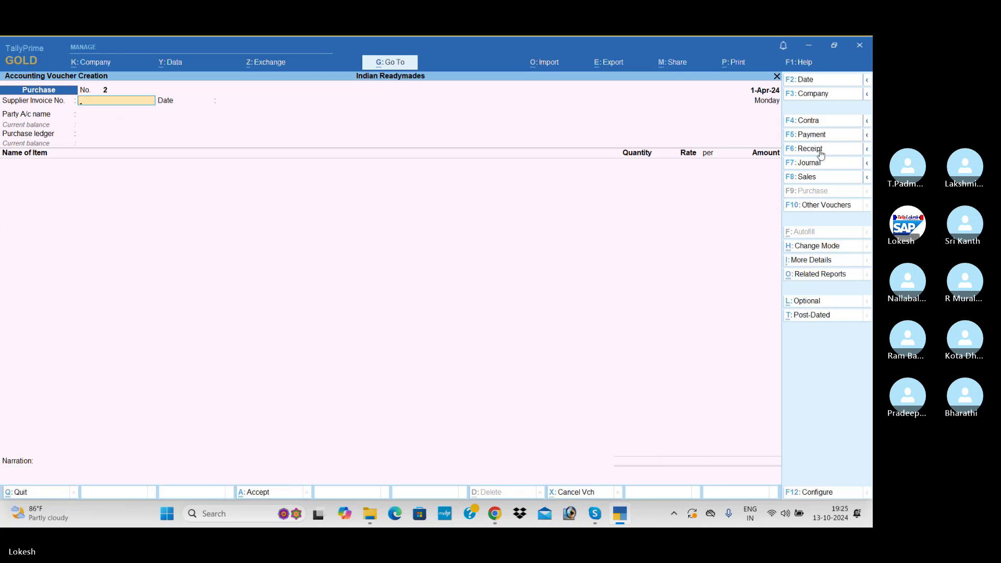
Start a purchase voucher for party Galaxy Pvt Ltd with the Purchase ledger, leaving the supplier invoice and receipt details blank.
key("Return")
key("Return")
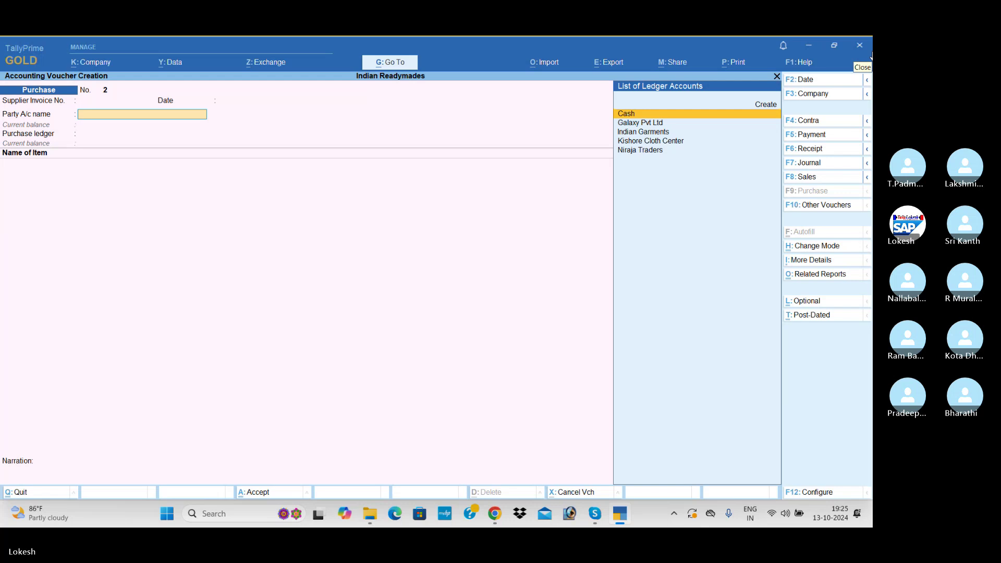
key("Down")
key("Down")
key("Down")
key("Up")
key("Up")
key("Return")
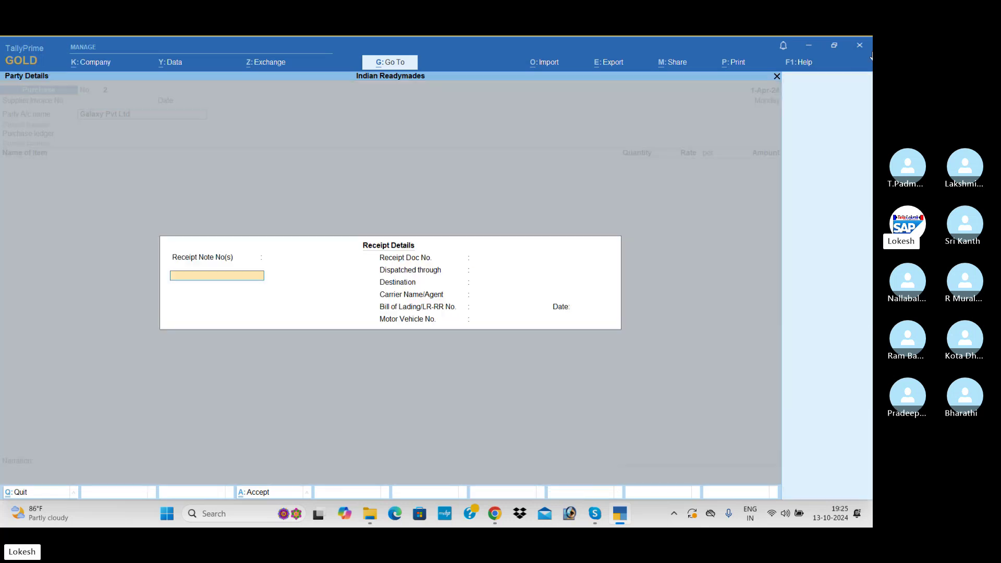
key("Return")
key("Return")
key("Return")
key("Return")
key("Return")
key("Return")
key("Return")
key("Return")
key("Return")
key("Return")
key("Return")
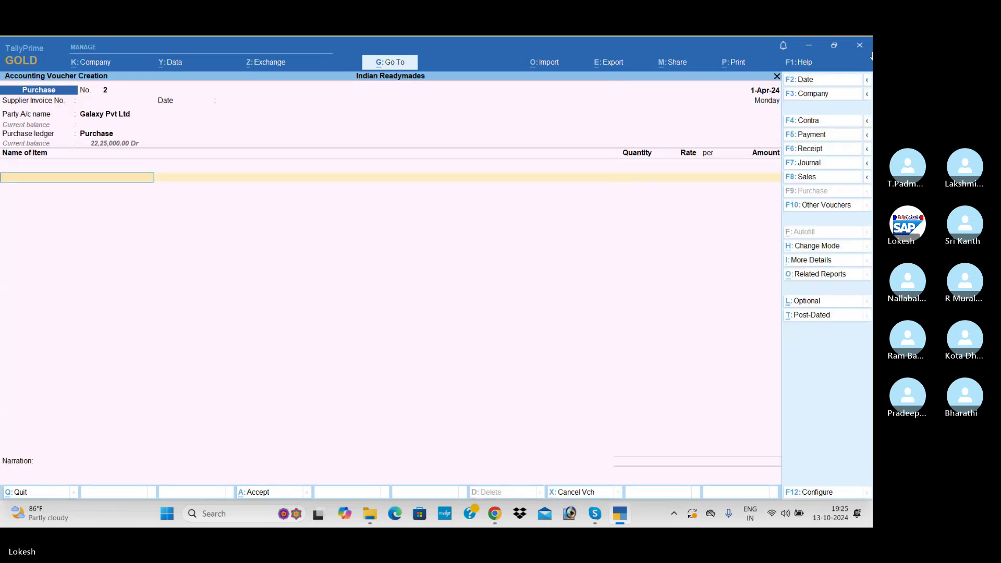
Add Pearl Buttons to the purchase voucher with a quantity of 2,000 dz at a rate of 50 per dz.
key("Return")
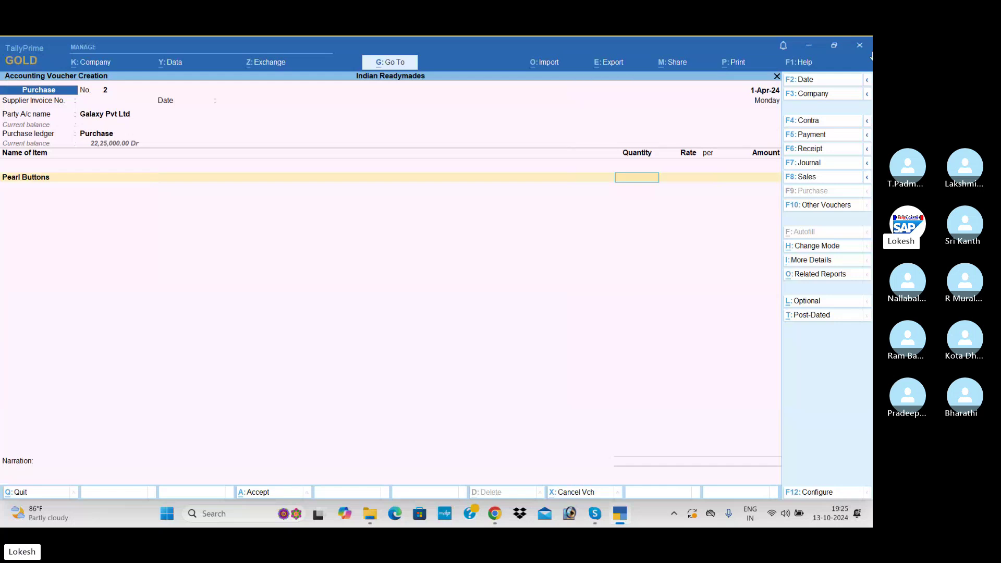
type("2,000")
key("Return")
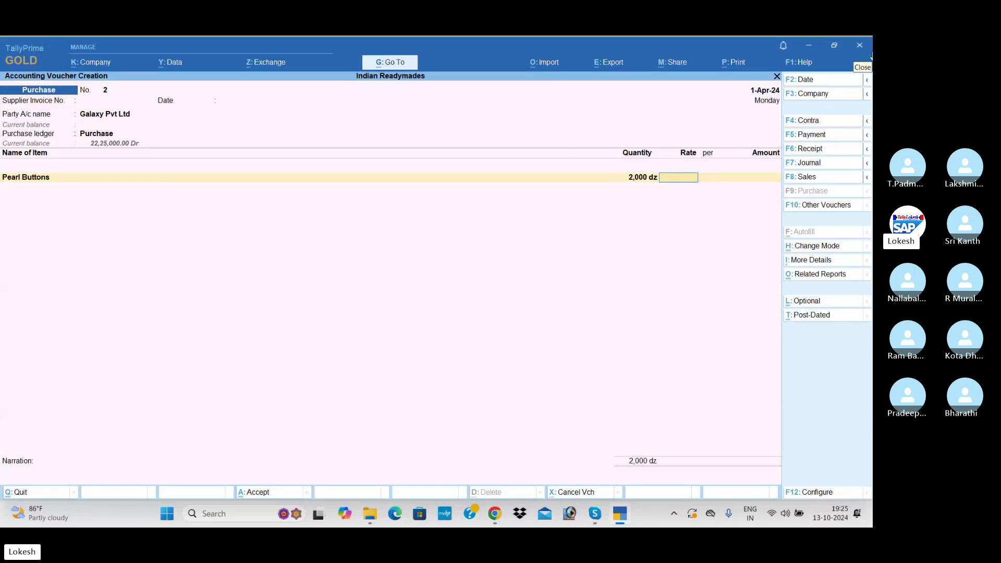
type("50")
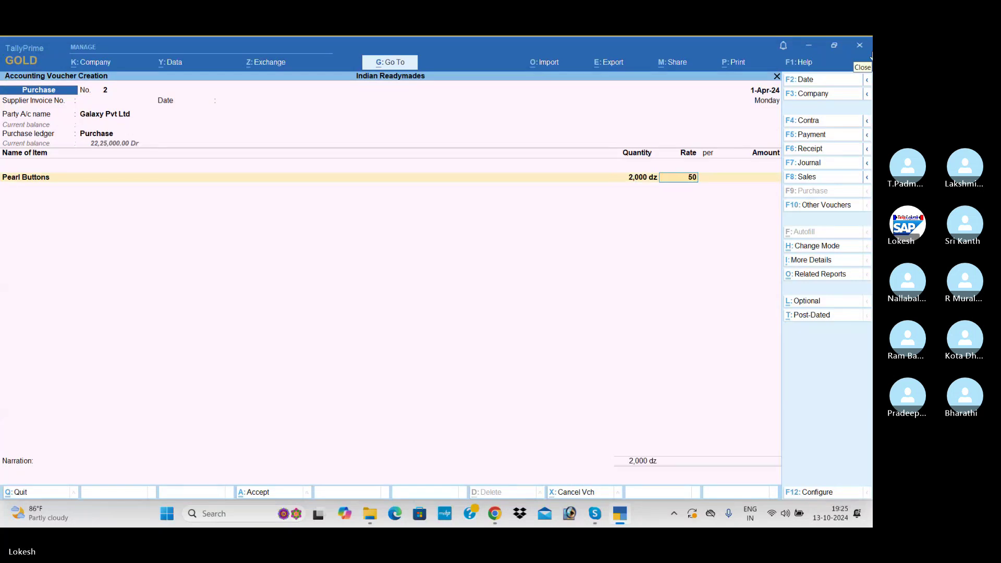
key("Return")
key("Return")
key("Return")
Add Metal Buttons to the purchase voucher with a quantity of 1,300 dz at a rate of 250 per dz.
type("m")
key("Return")
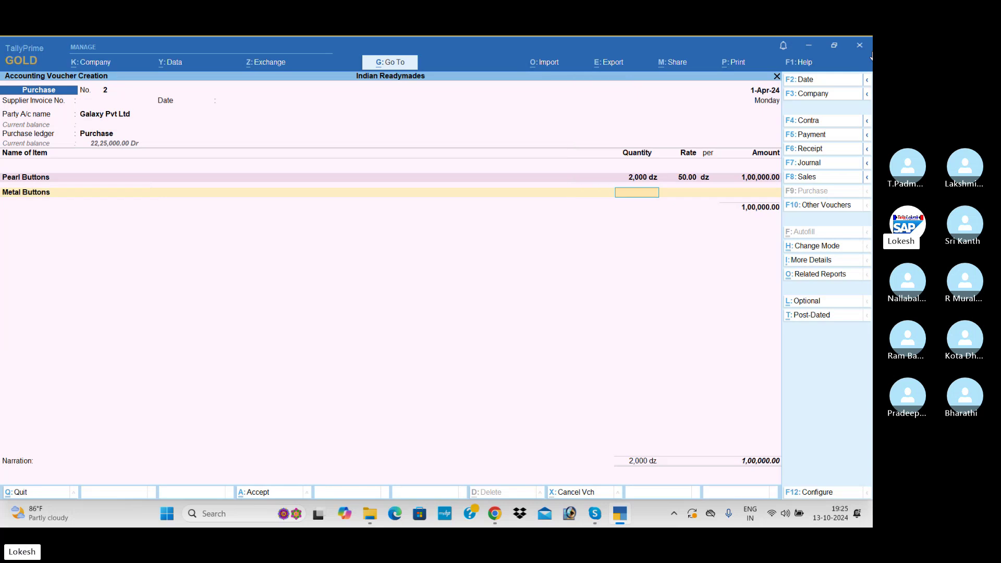
type("1,300")
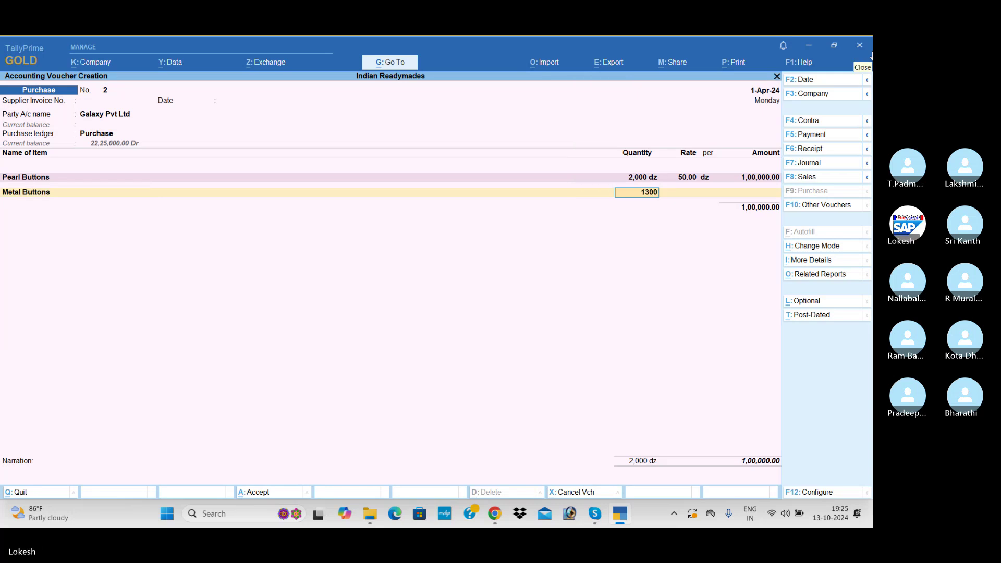
key("Return")
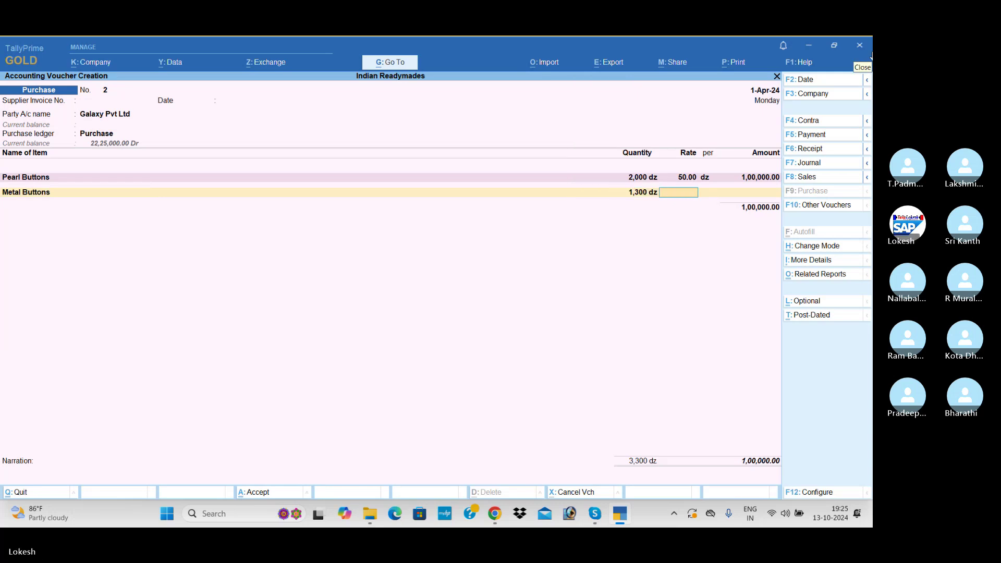
type("250")
key("Return")
key("Return")
key("Return")
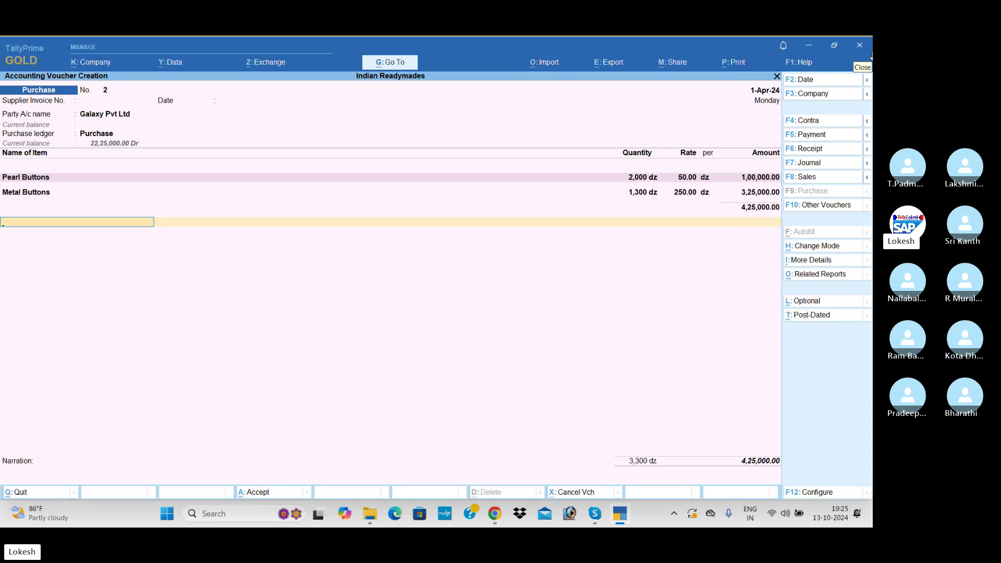
Correct the Metal Buttons rate to 40 per dz.
key("BackSpace")
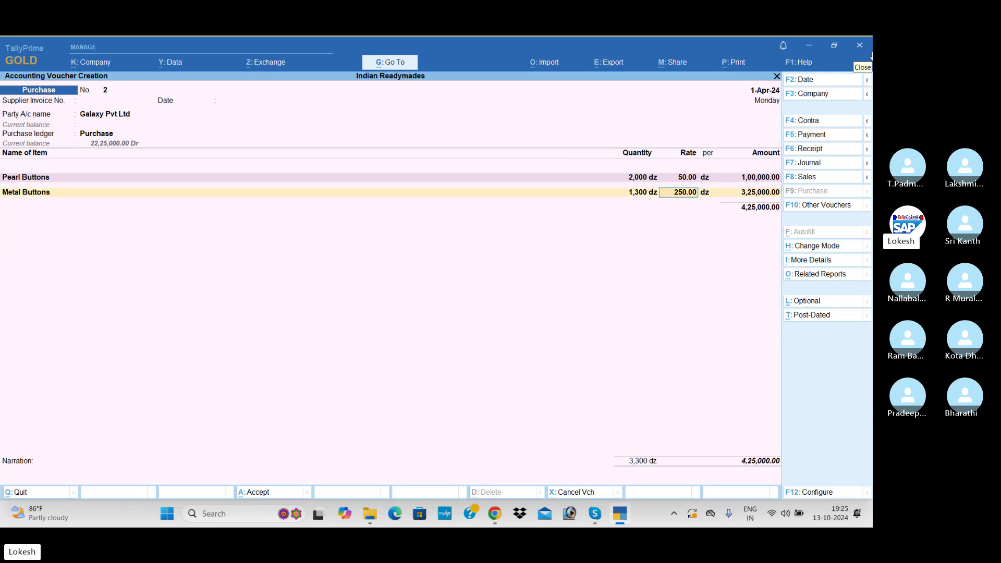
type("40")
key("Return")
key("Return")
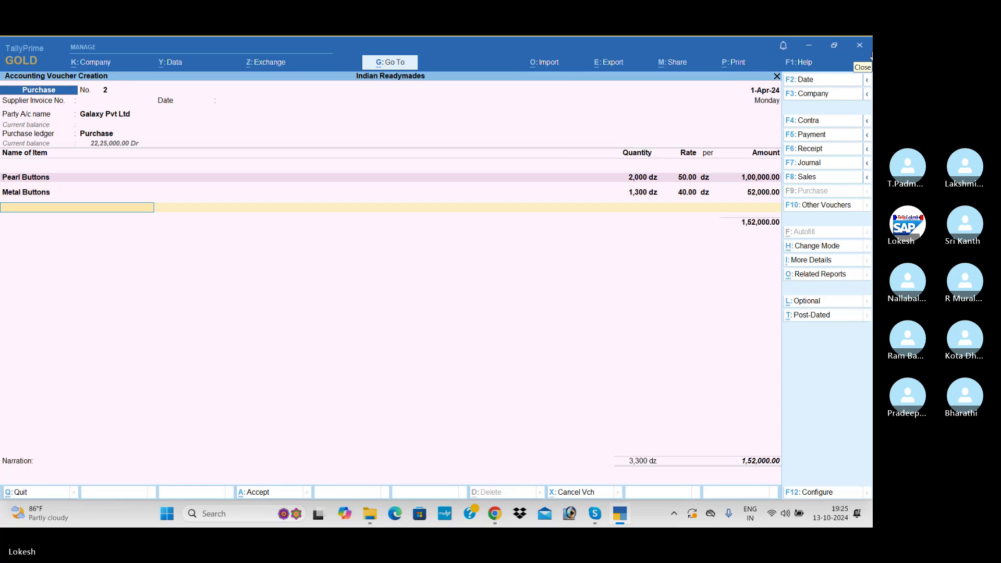
End the item list of the Galaxy Pvt Ltd purchase voucher and save it with a blank narration.
key("Return")
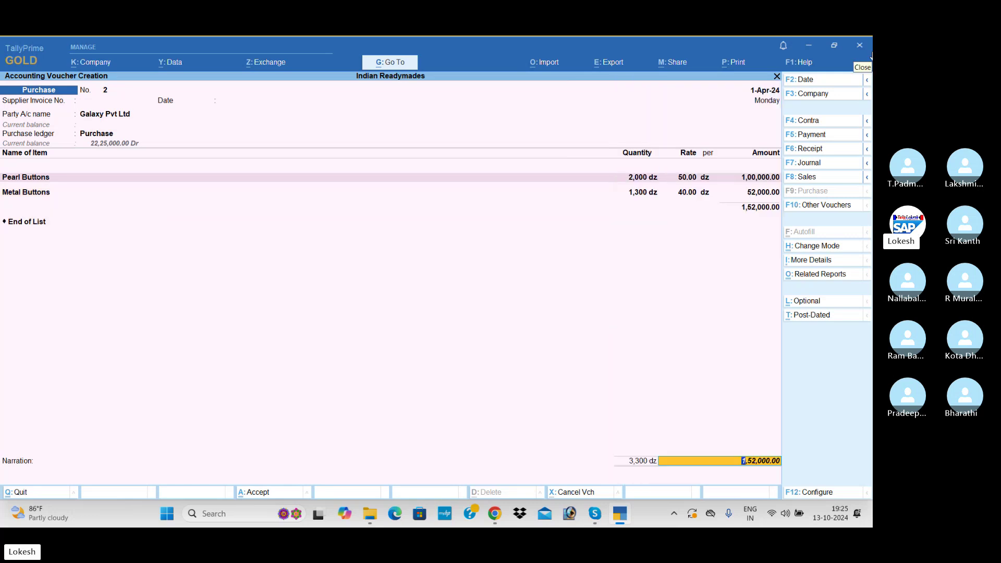
key("Return")
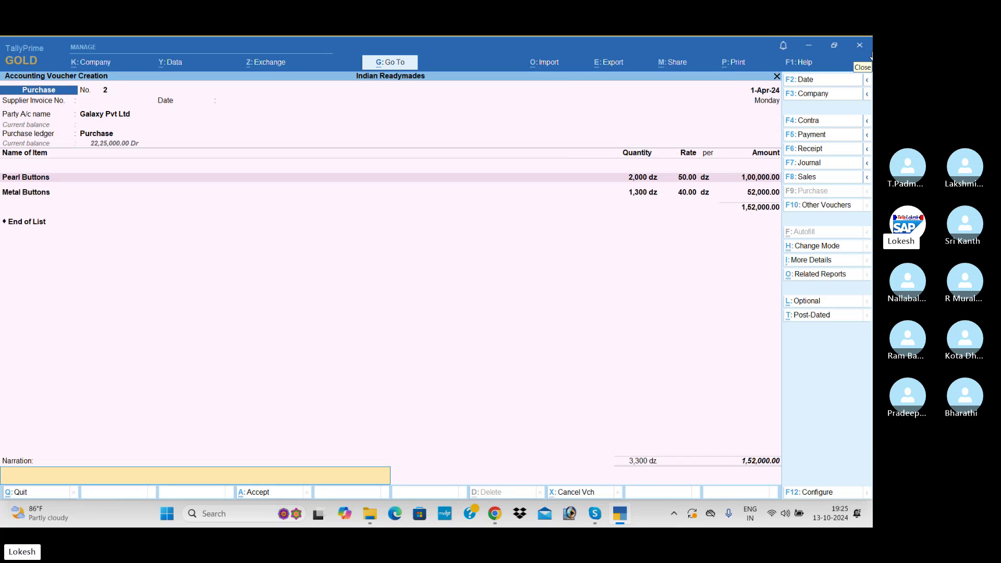
key("Return")
key("Return")
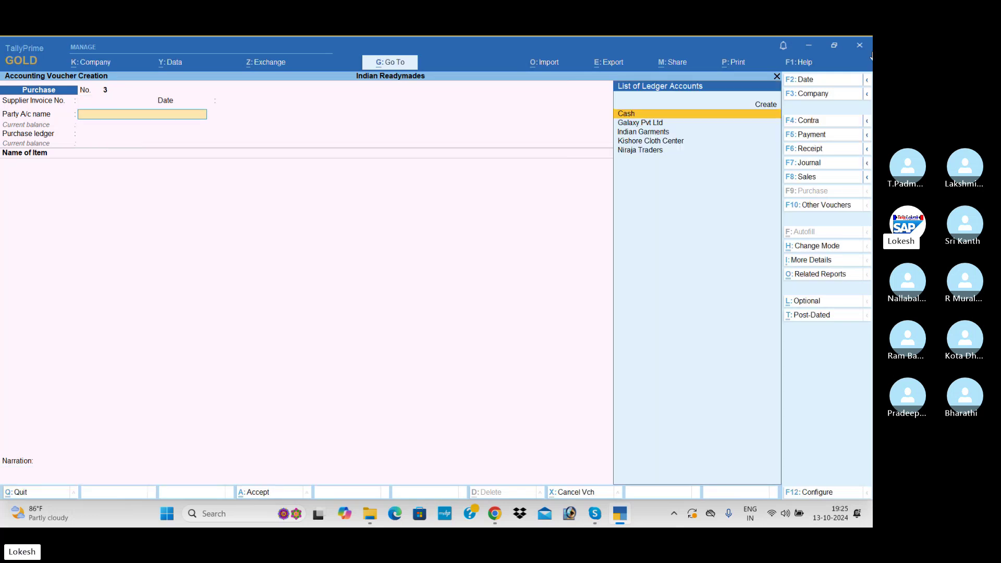
Start a purchase voucher for party Niraja Traders with the Purchase ledger, leaving the receipt details blank.
key("Down")
key("Down")
key("Down")
key("Down")
key("Return")
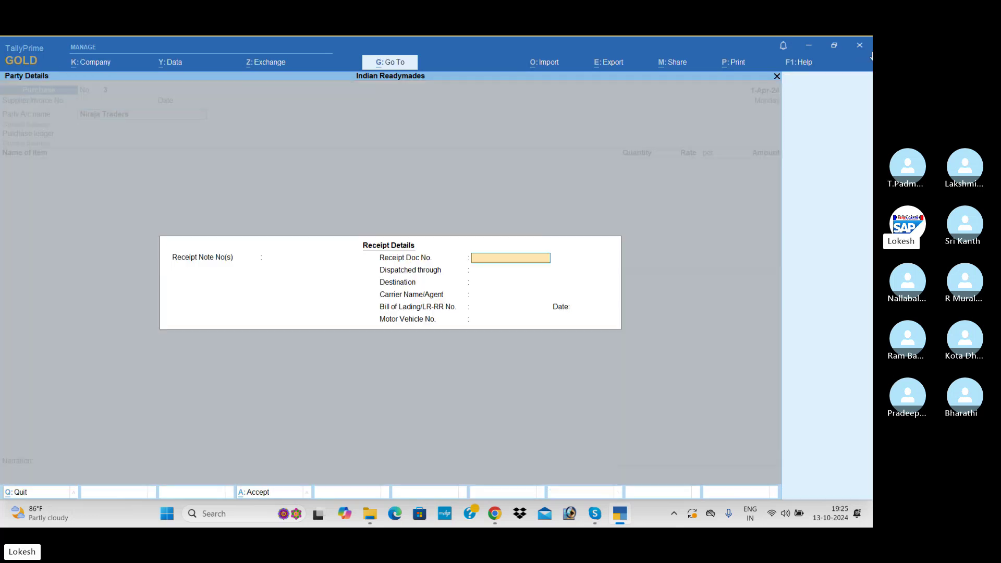
key("Return")
key("Return")
key("Return")
key("Return")
key("Return")
key("Return")
key("Return")
key("Return")
key("Return")
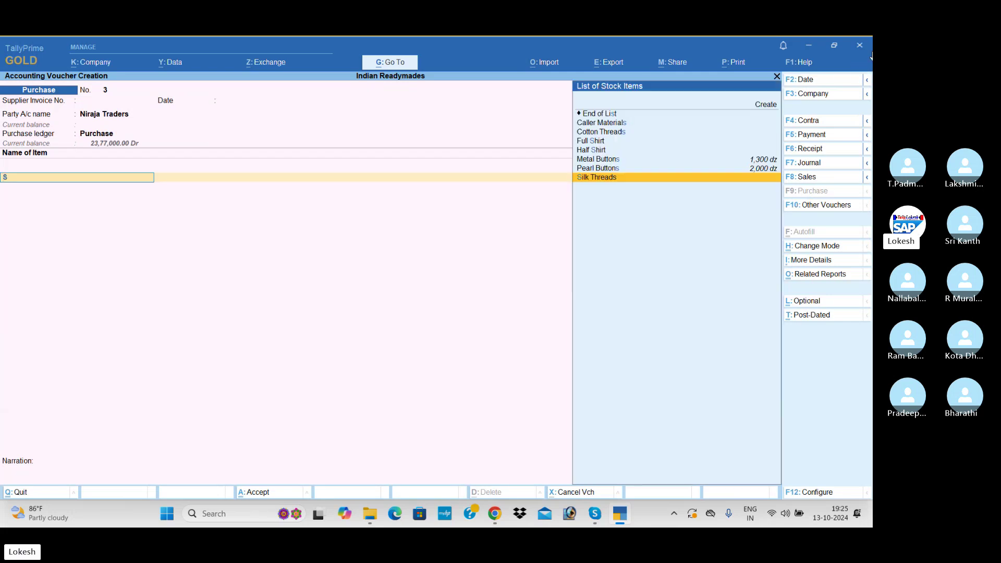
Add Silk Threads to the purchase voucher with a quantity of 2,000 pc at a rate of 15 per pc.
key("Return")
type("2000")
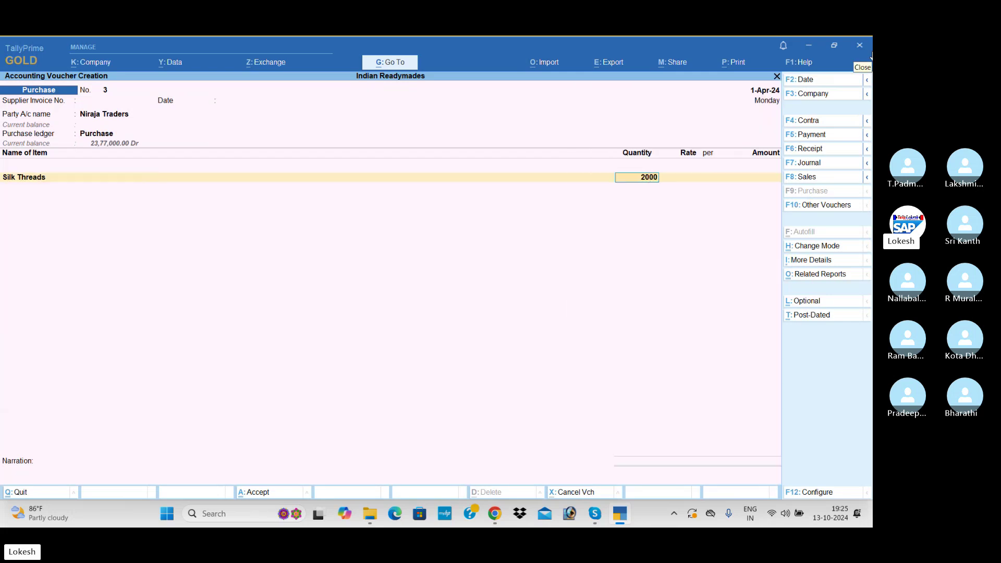
key("Return")
type("15")
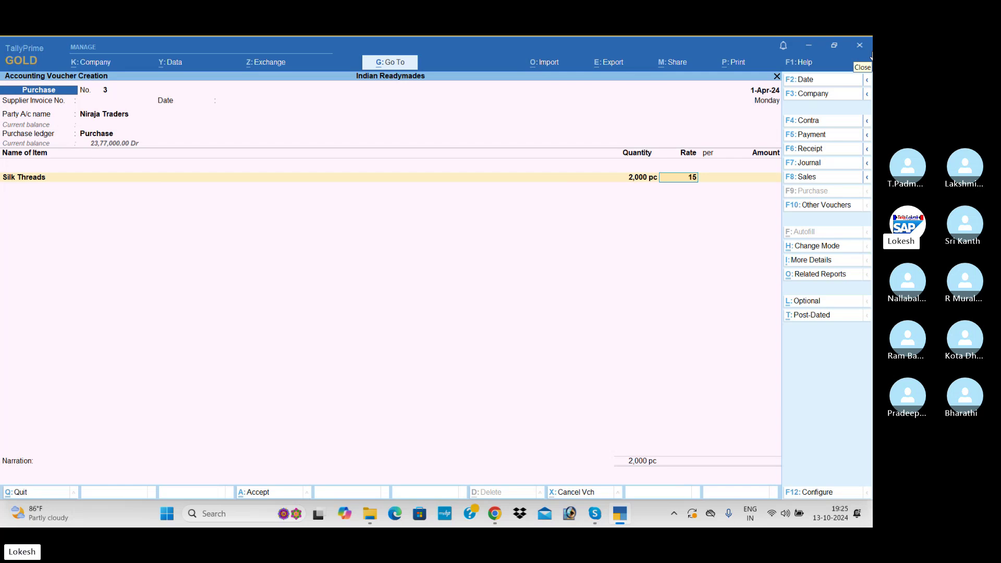
key("Return")
key("Return")
key("Return")
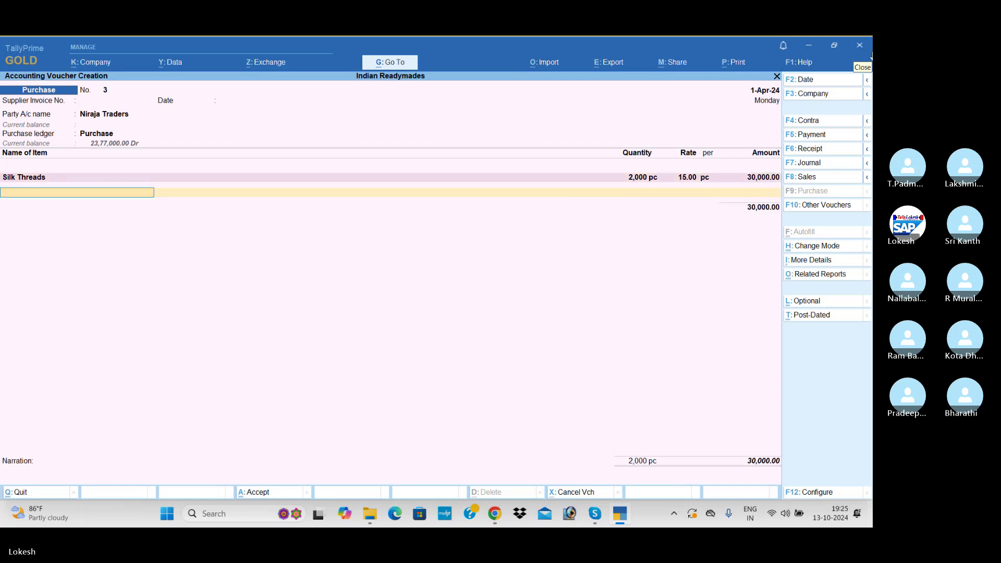
Add Cotton Threads to the purchase voucher with a quantity of 1,500 pc at a rate of 20 per pc.
key("Down")
key("Down")
key("Return")
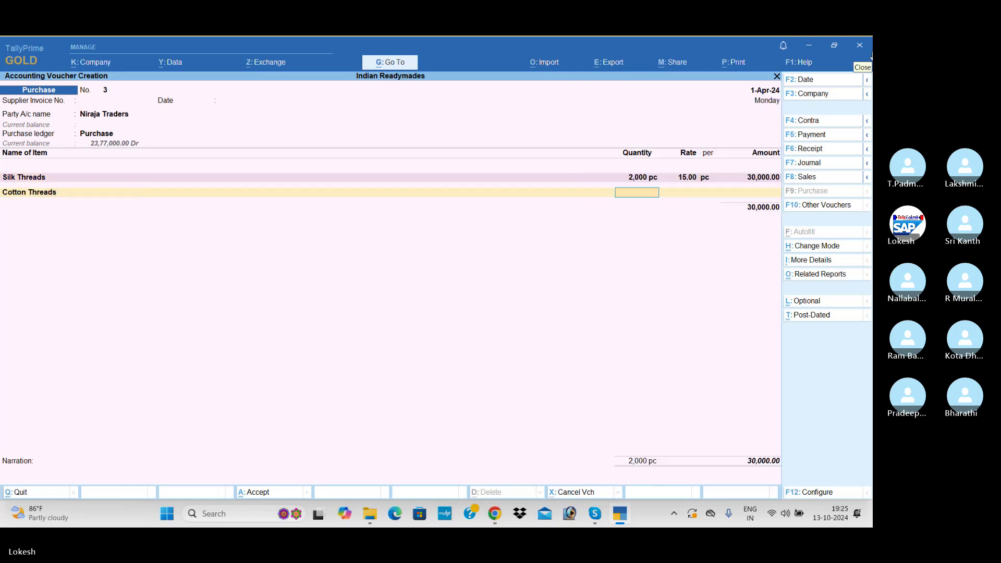
type("1500")
key("Return")
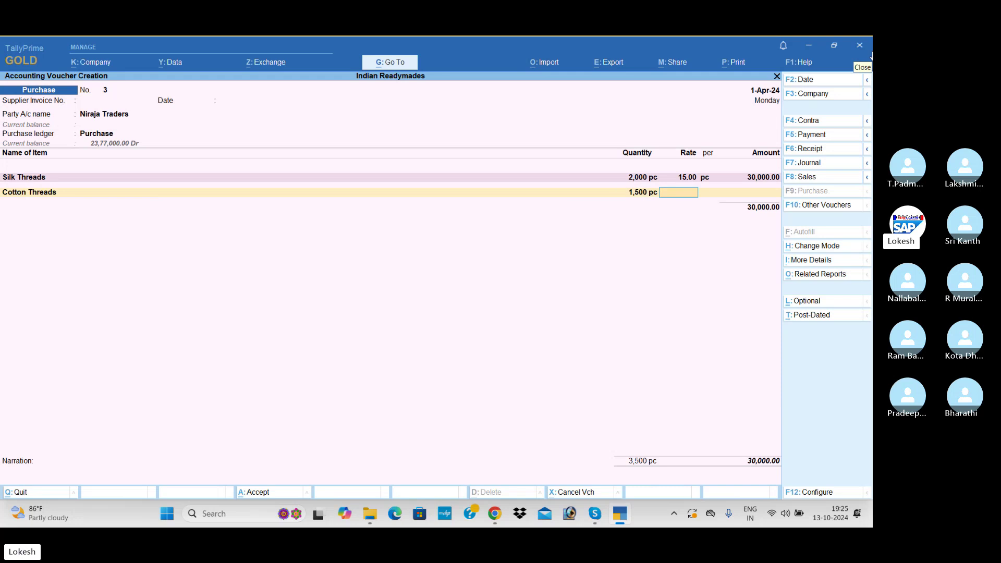
type("20")
key("Return")
key("Return")
key("Return")
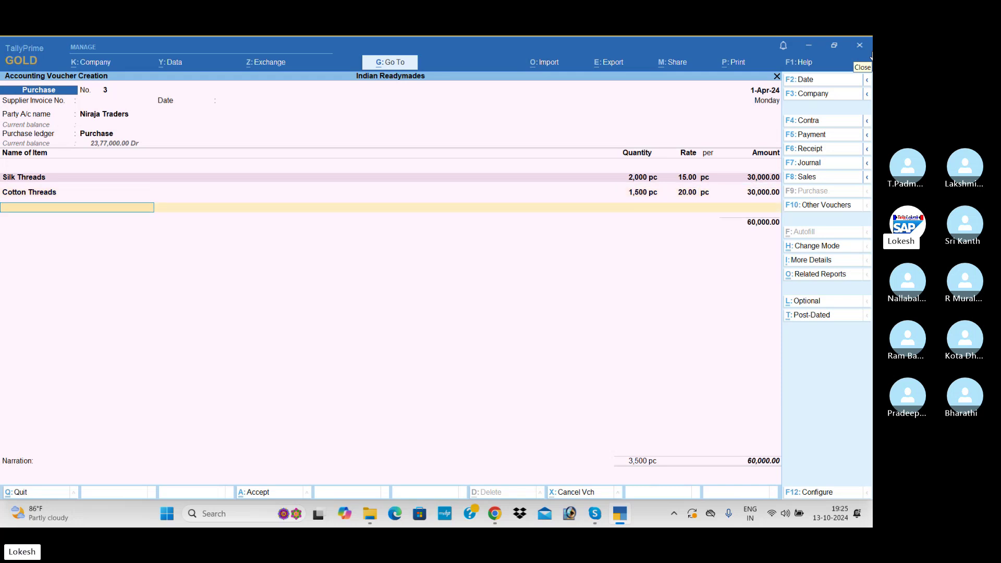
End the item list of the Niraja Traders purchase voucher and save it with a blank narration.
key("Return")
key("Return")
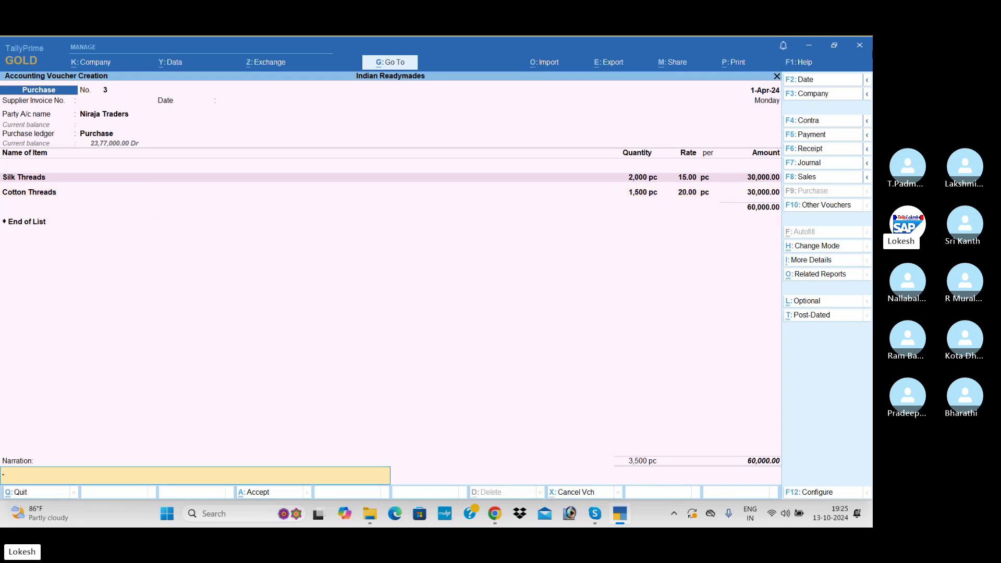
key("Return")
key("Return")
Start a purchase voucher with Cash as the party account and the Purchase ledger, leaving the supplier invoice and receipt details blank.
key("Return")
key("Return")
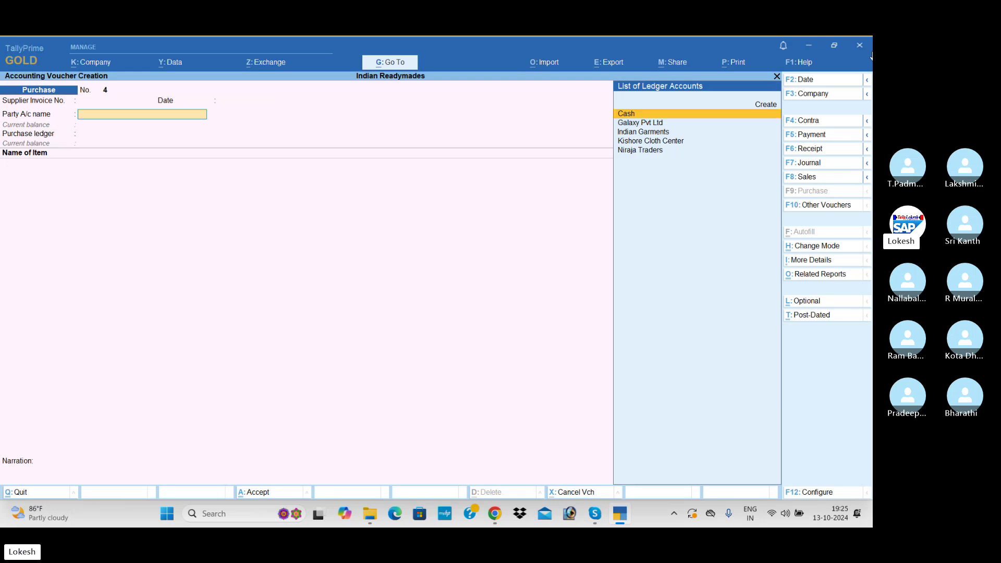
key("Return")
key("Return")
key("Return")
key("Return")
key("Return")
key("Return")
key("Return")
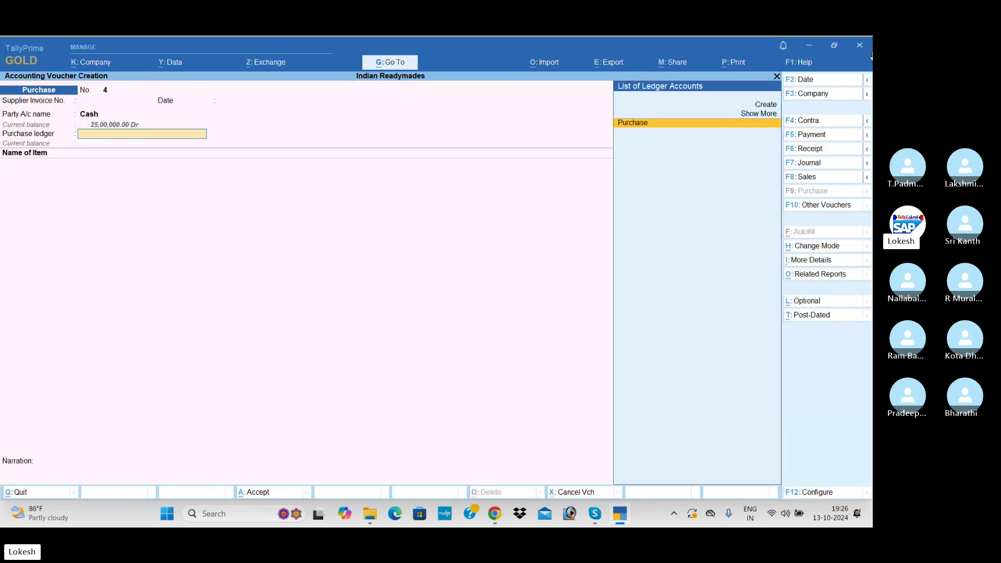
key("Return")
Add Caller Materials to the cash purchase voucher with a quantity of 2,000 pc at a rate of 30 per pc.
type("ca")
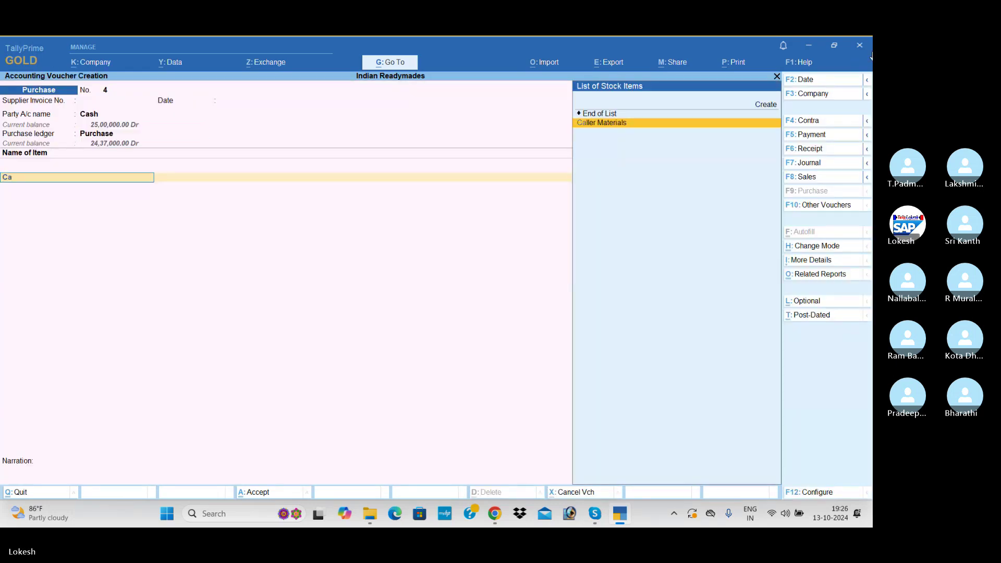
key("Return")
type("1")
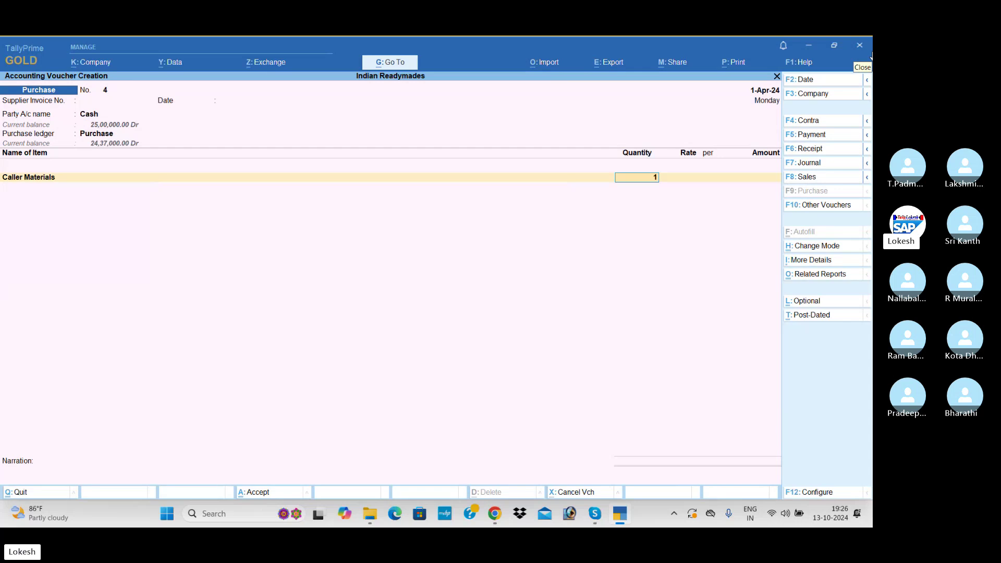
type("2000")
key("Return")
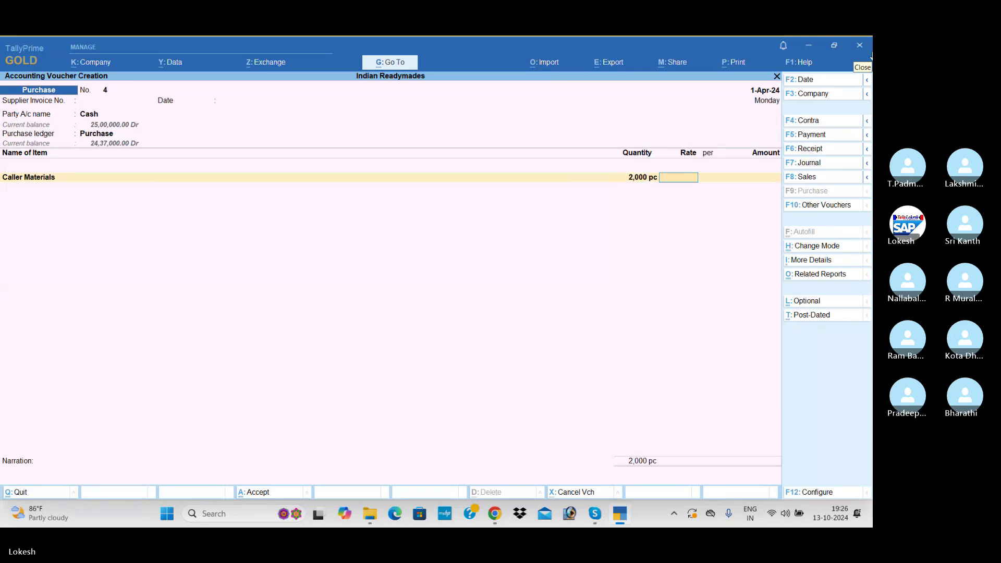
type("30")
key("Return")
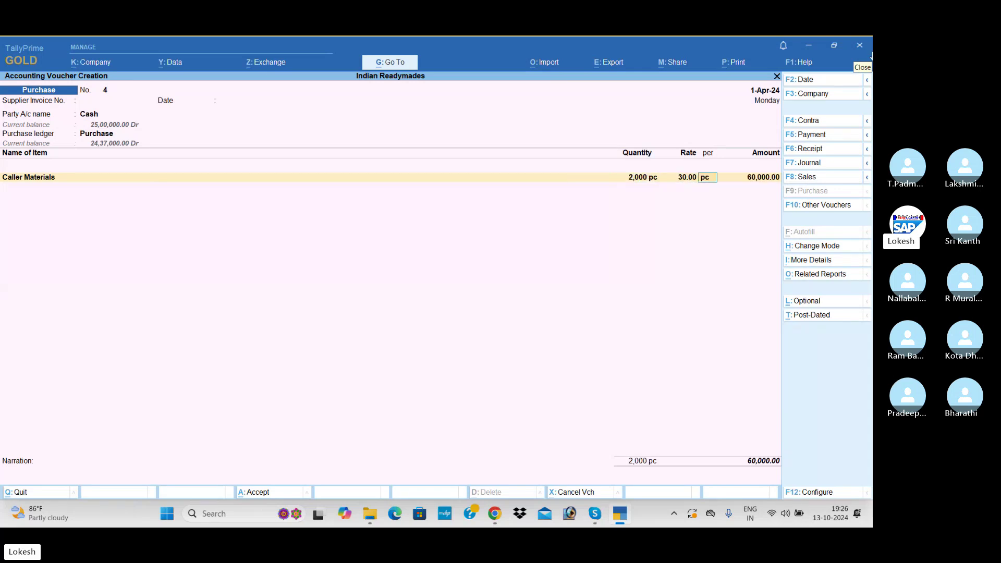
key("Return")
key("Return")
End the item list of the cash purchase voucher, save it with a blank narration, and leave voucher entry.
key("Return")
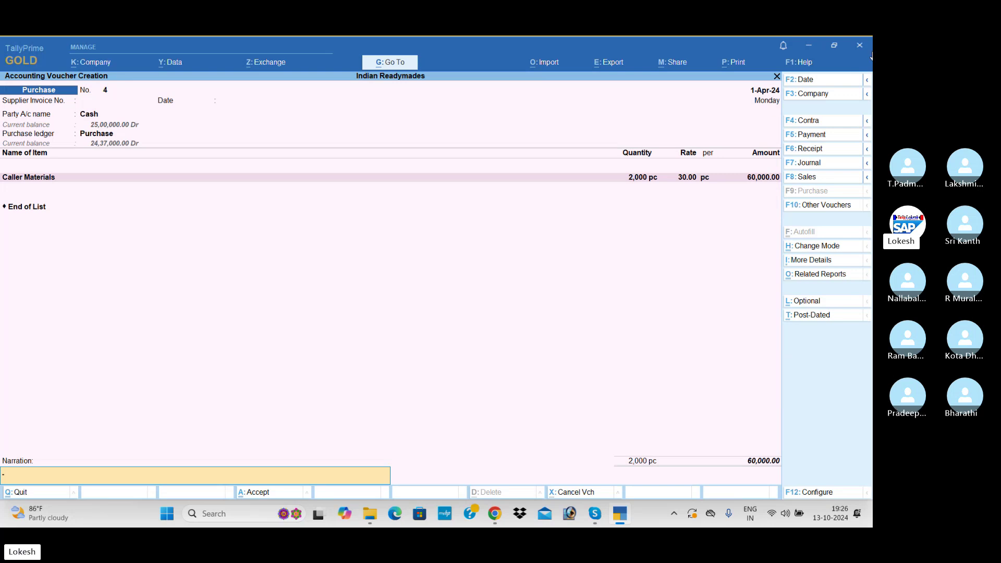
key("Return")
key("Return")
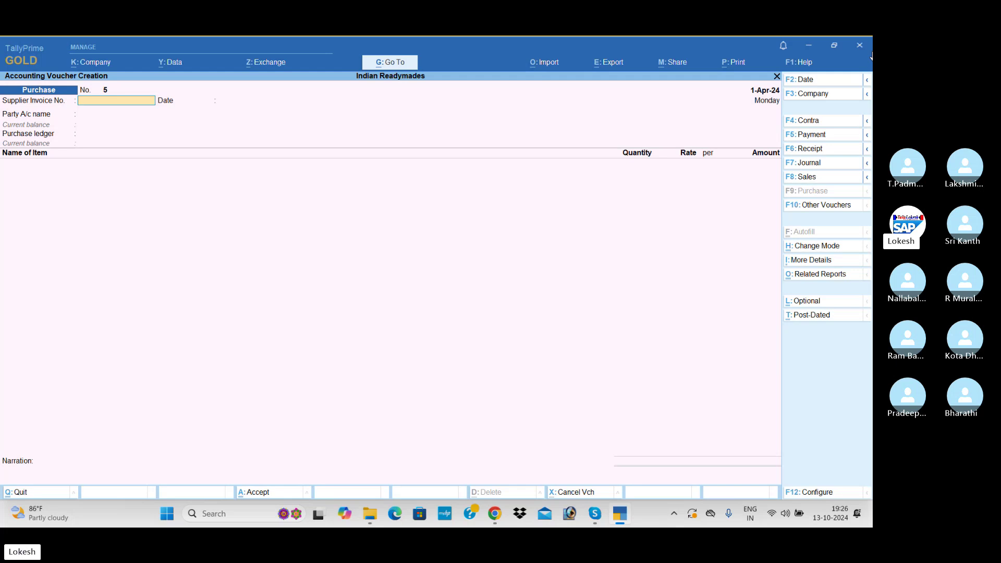
key("Escape")
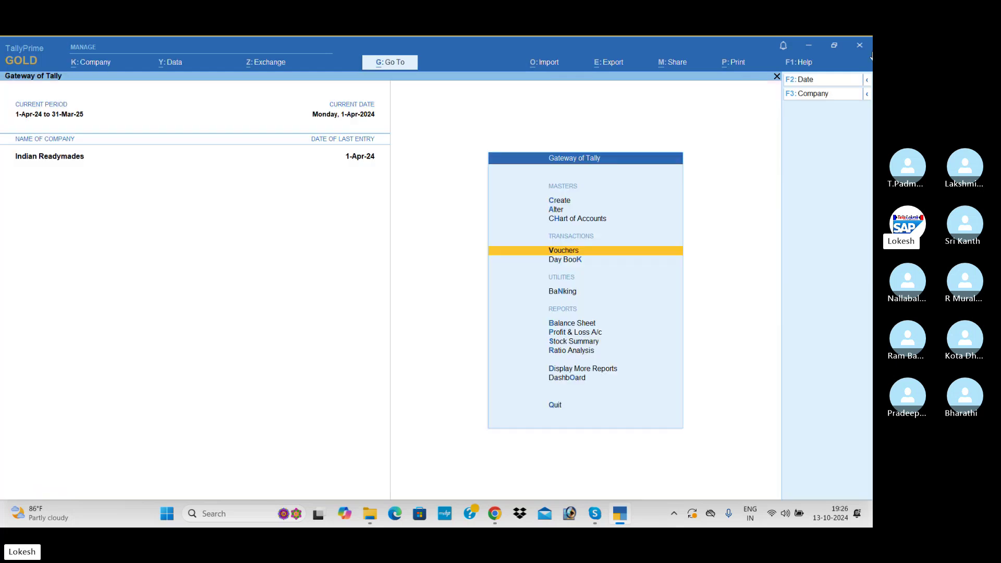
Start creating a voucher type master named Manufacturing, without an alias.
key("Up")
key("Up")
key("Up")
key("Return")
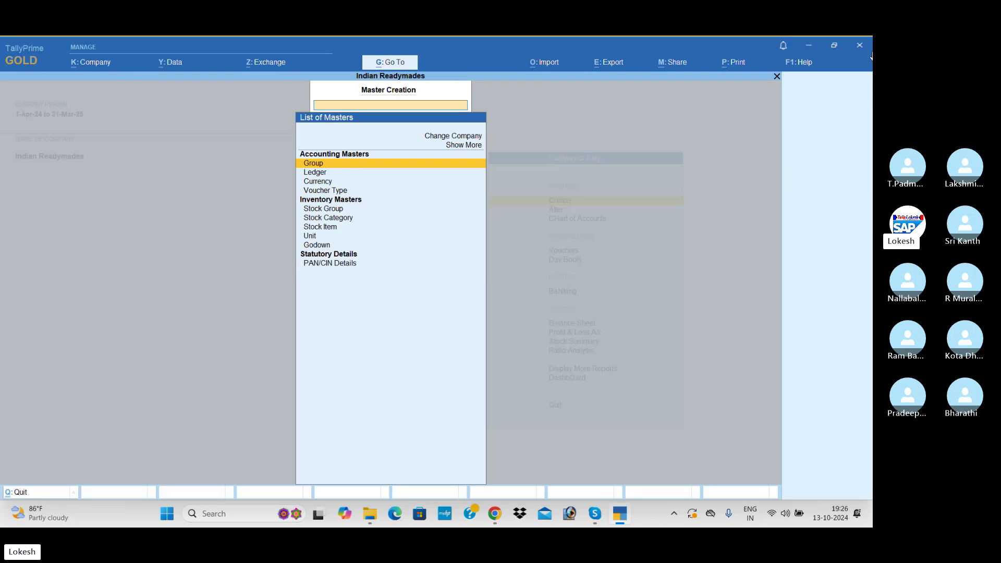
key("Down")
key("Down")
key("Down")
key("Return")
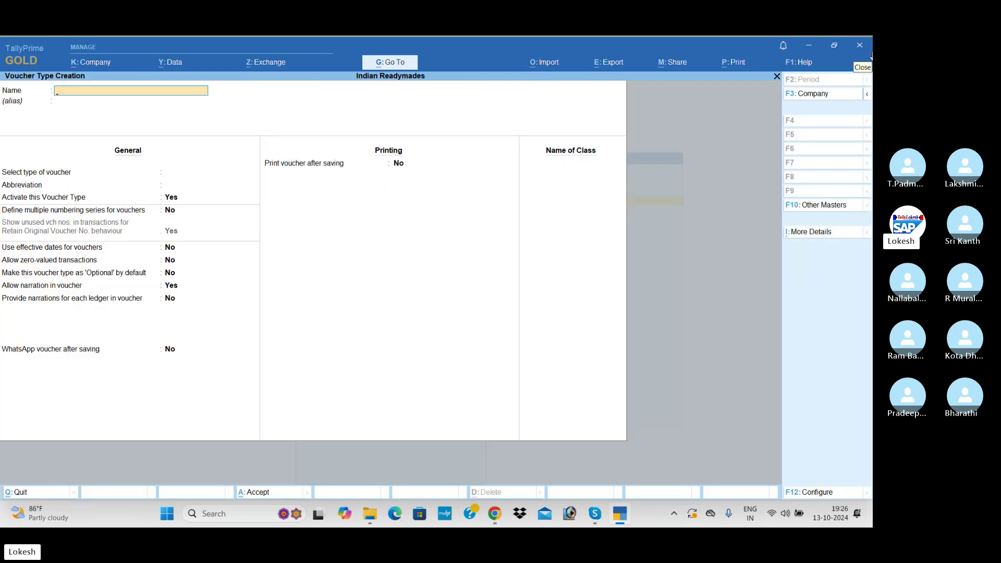
type("Manufacturing")
key("Return")
key("Return")
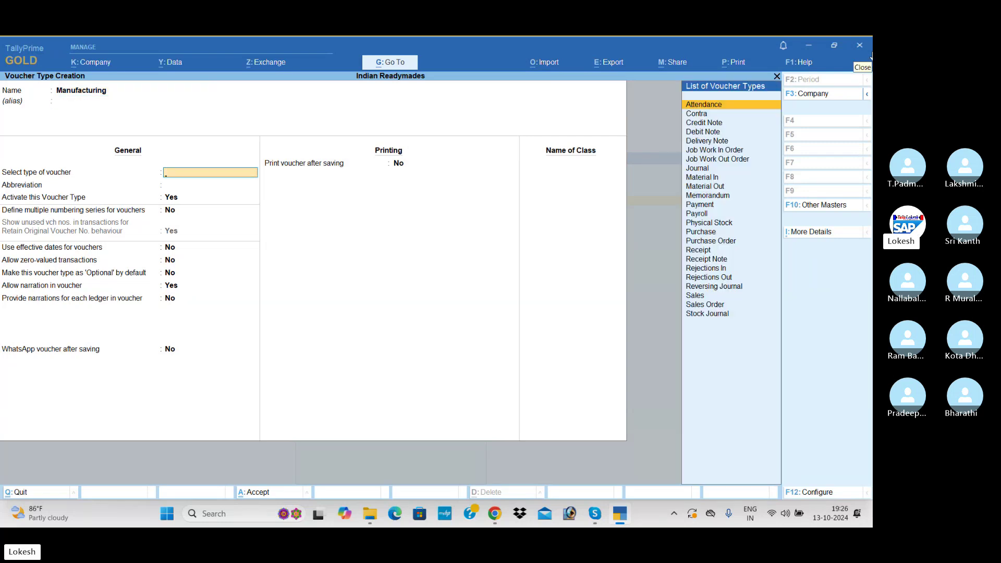
Base the Manufacturing voucher type on Stock Journal, keeping the abbreviation Stk Jrnl and the default numbering, effective date, optional and narration settings.
type("Sto")
key("Return")
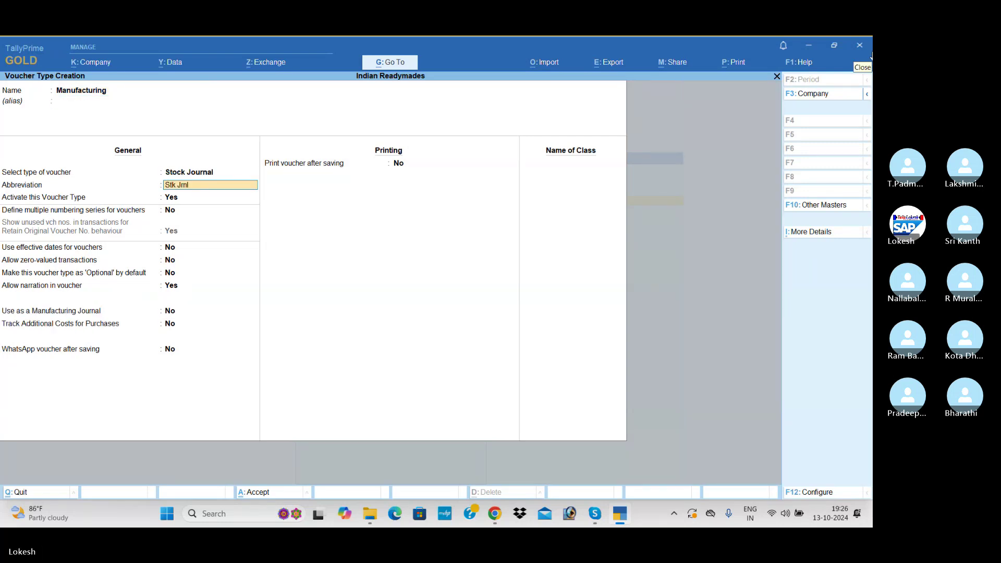
key("Return")
key("Return")
key("Return")
key("Return")
key("Return")
key("Return")
key("Return")
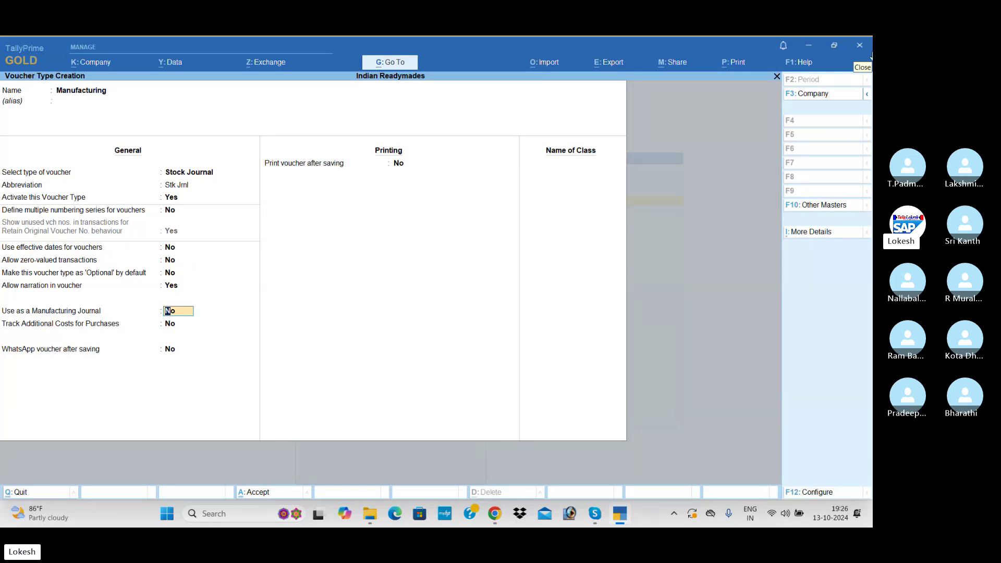
Enable the Manufacturing voucher type's use as a manufacturing journal, save it with the remaining defaults, and leave master creation.
type("y")
key("Return")
key("Return")
key("Return")
key("Return")
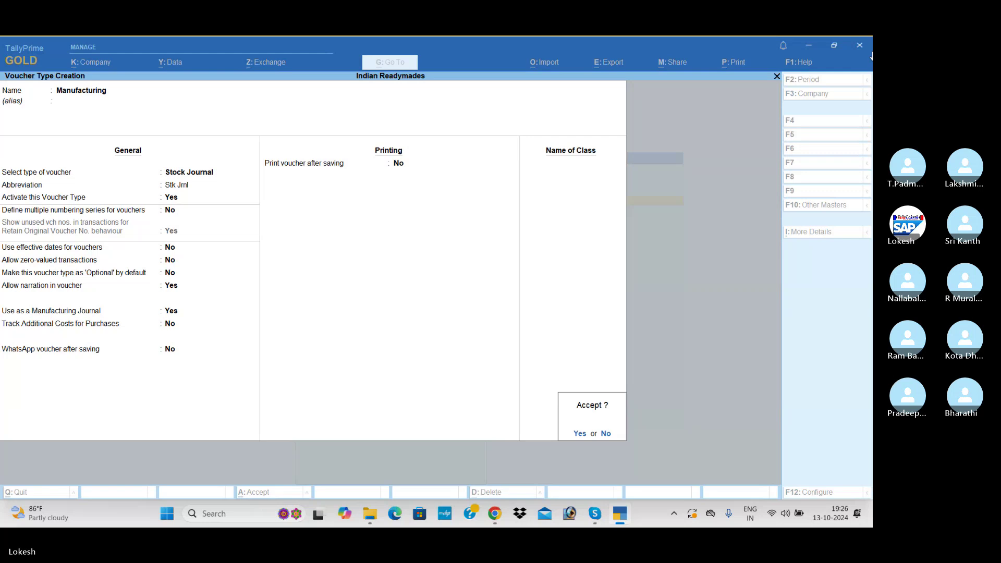
key("Return")
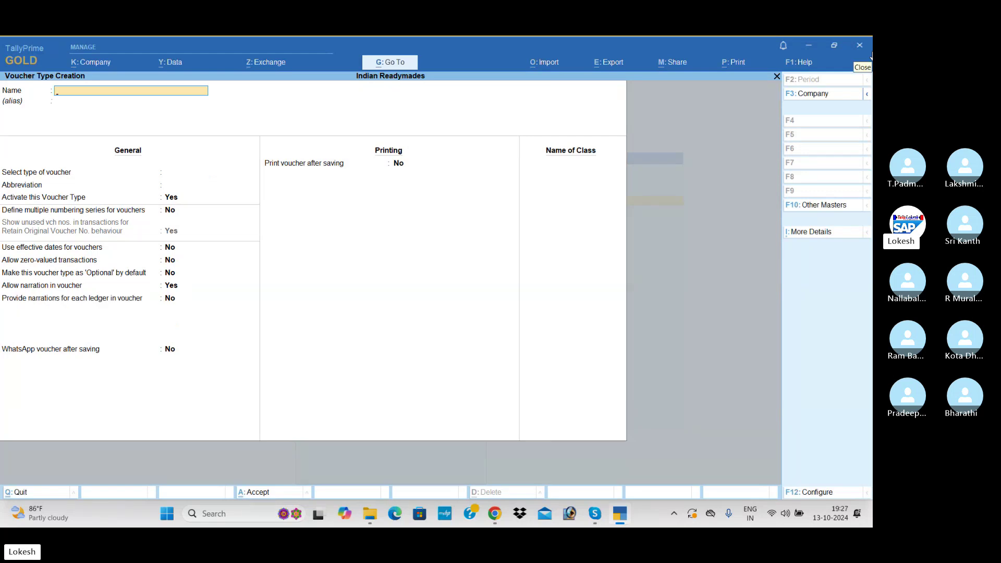
key("Escape")
key("Escape")
Open voucher entry and switch the voucher type to Manufacturing.
key("Down")
key("Down")
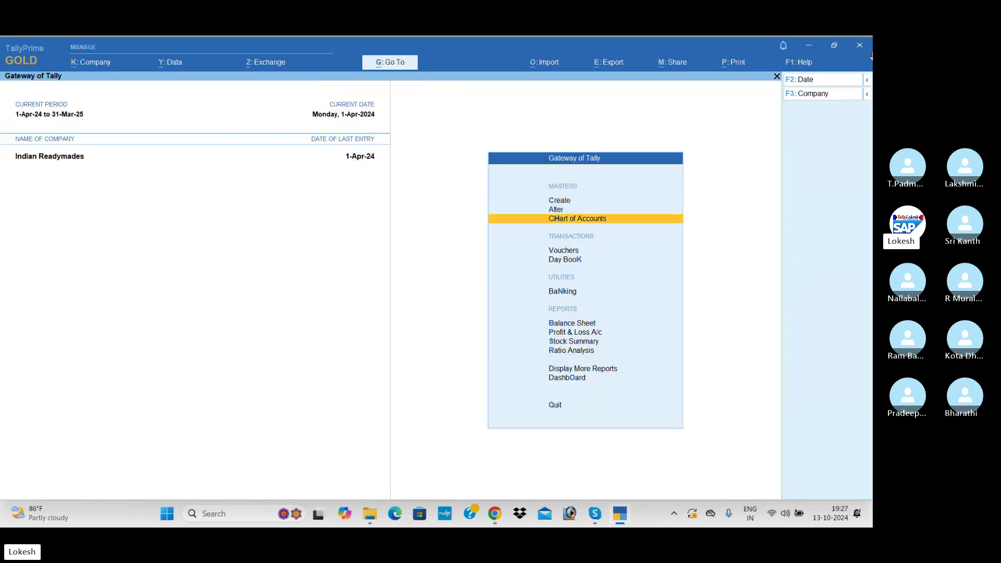
key("Down")
key("Return")
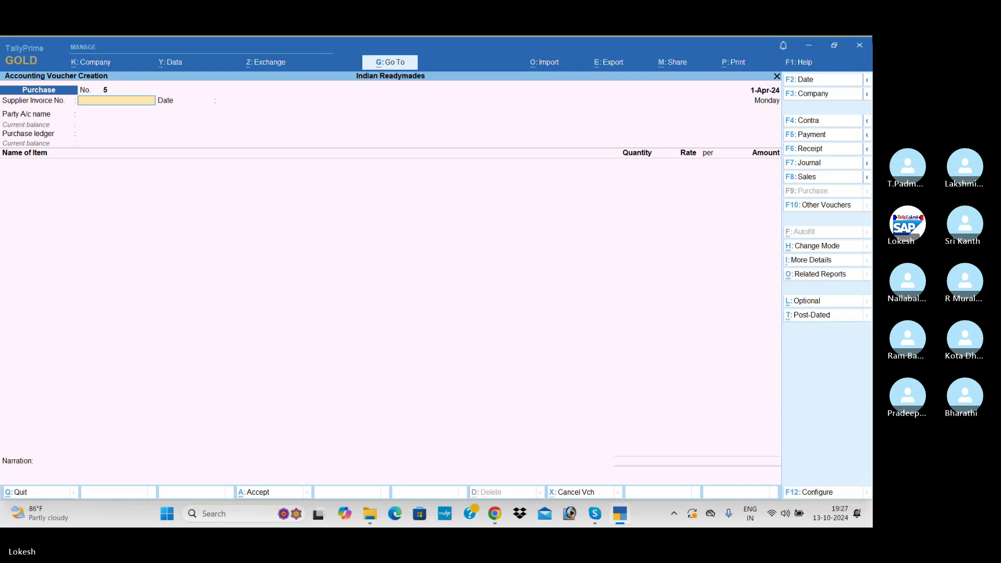
left_click(817, 208)
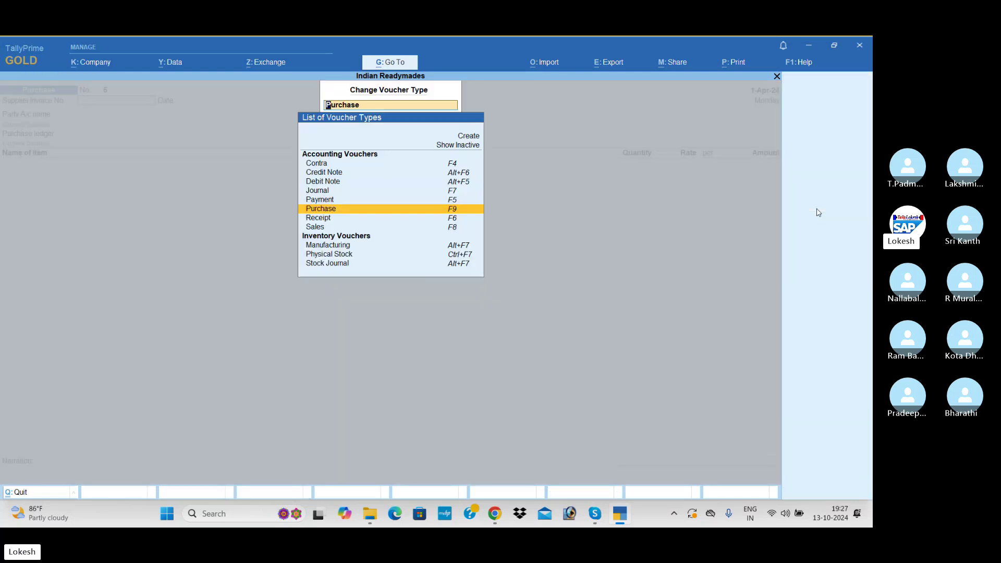
key("Down")
key("Down")
key("Down")
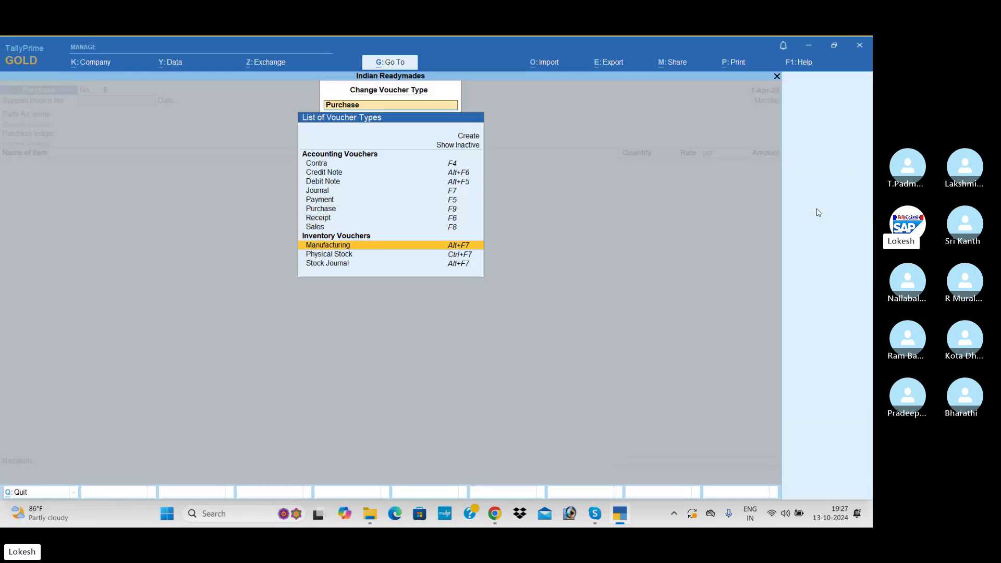
key("Return")
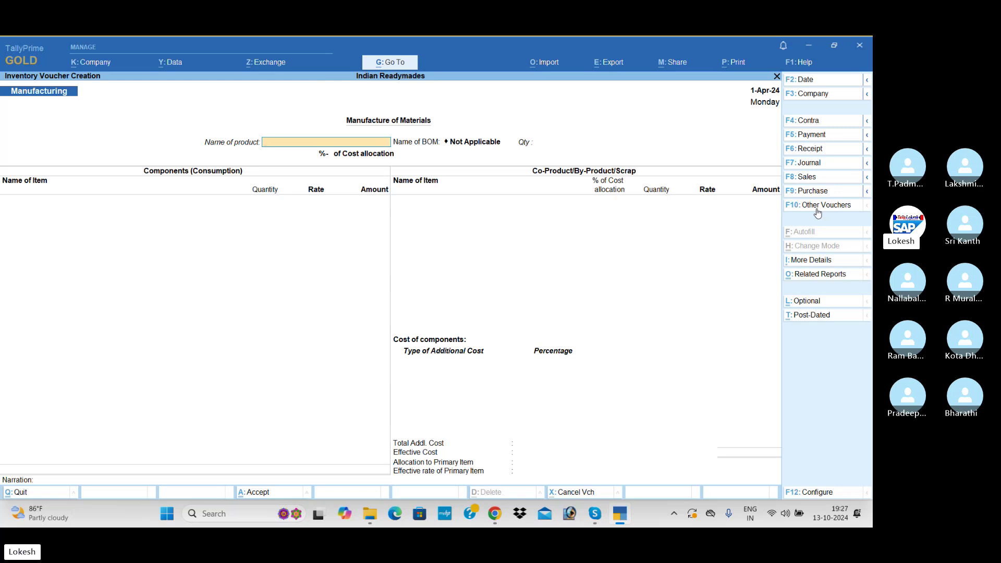
Set Half Shirt as the manufactured product with no BOM and a quantity of 1,300 nos.
key("Return")
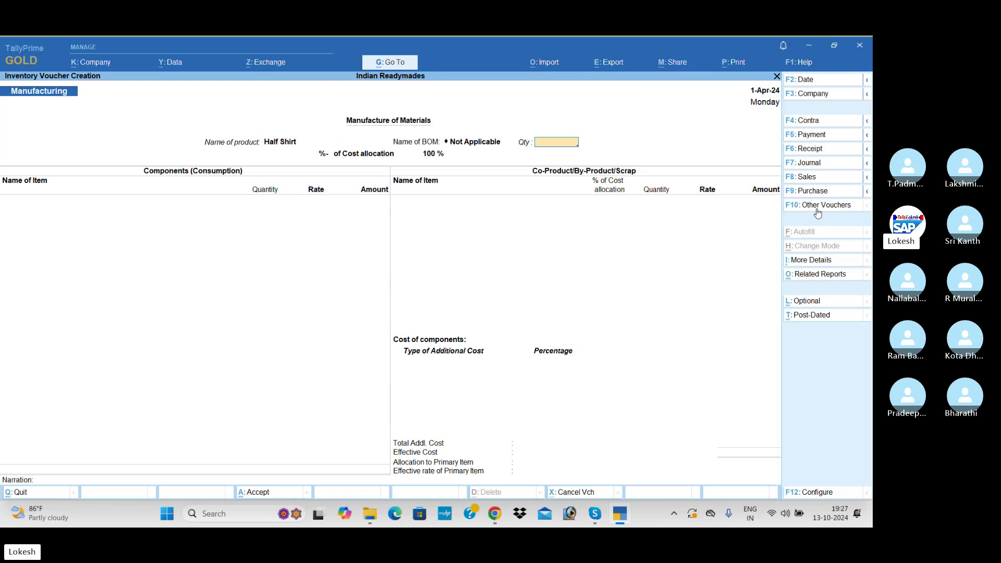
type("1300")
key("Return")
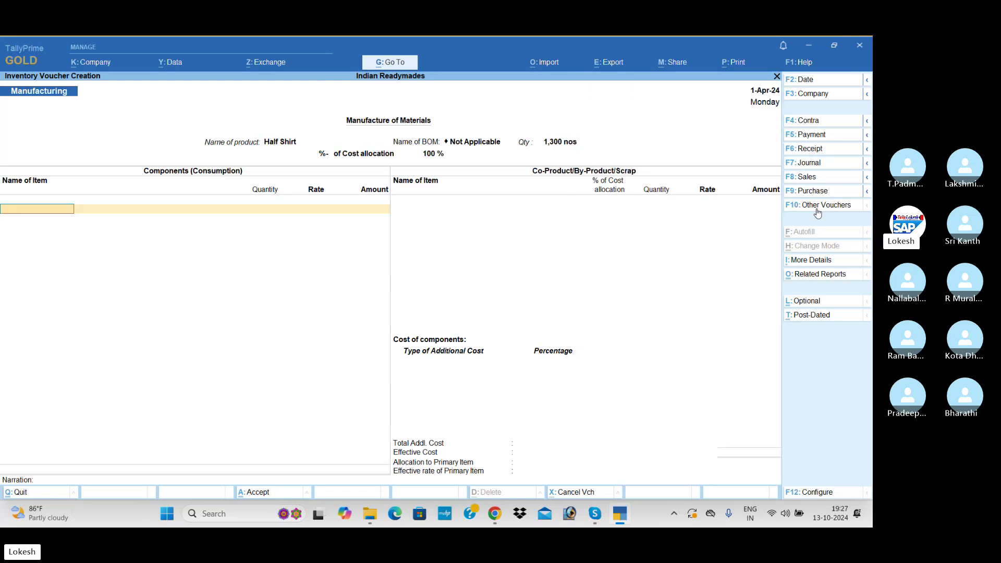
Add Denim Cloth as a consumed component with a quantity of 2,600 mt, accepting the default rate.
type("D")
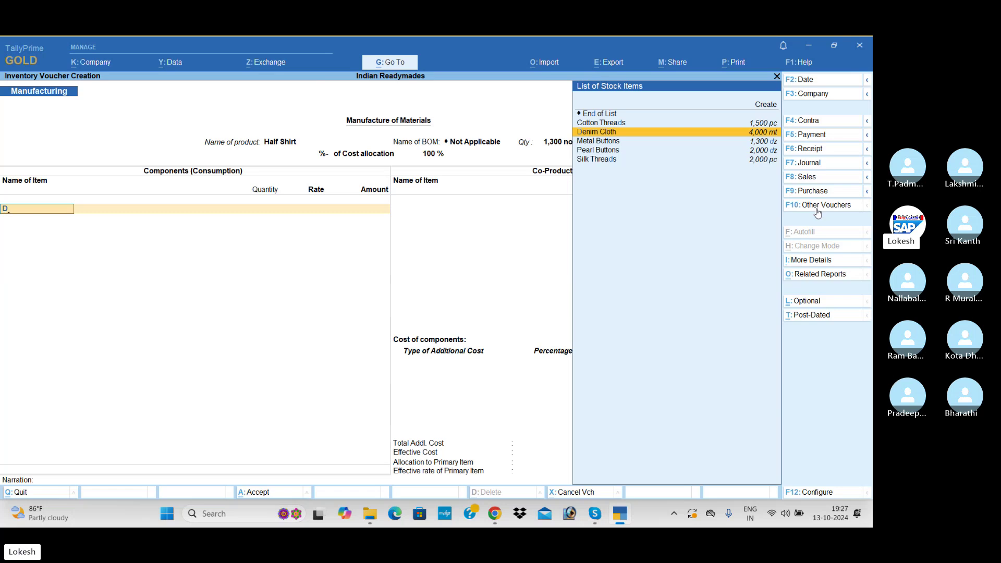
key("Return")
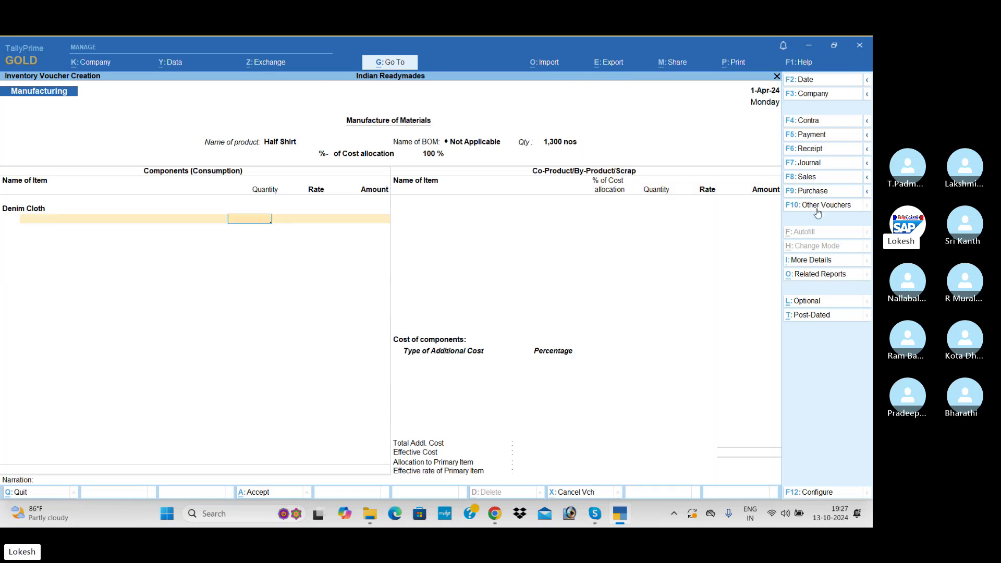
type("2600")
key("Return")
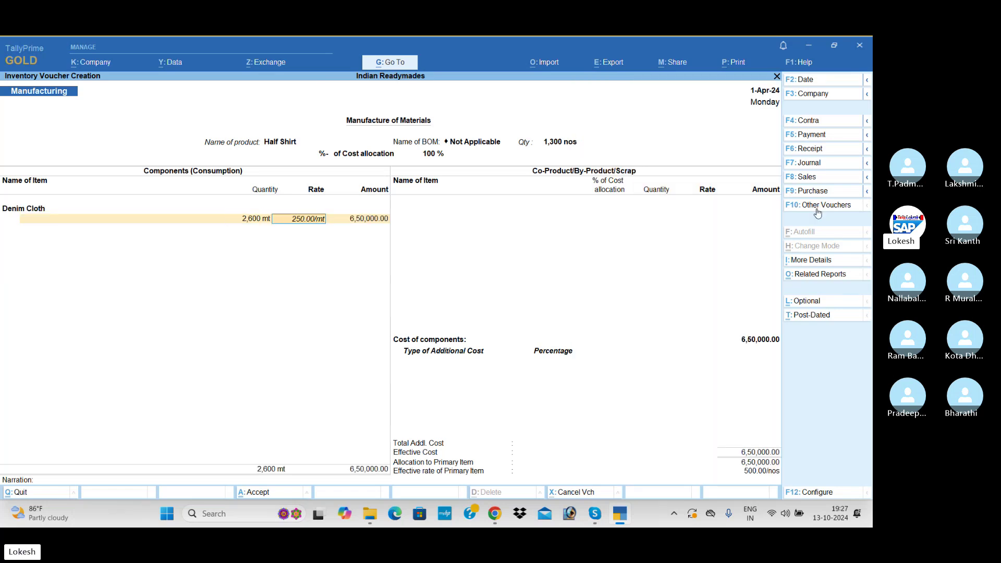
key("Return")
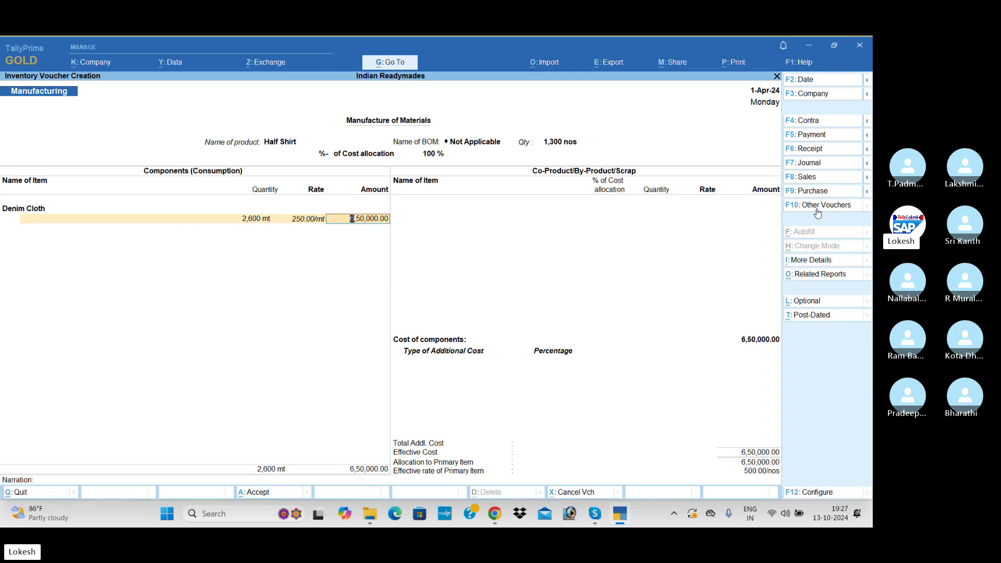
key("Return")
Add Pearl Buttons as a consumed component with a quantity of 867 dz, accepting the default rate.
type("p")
key("Return")
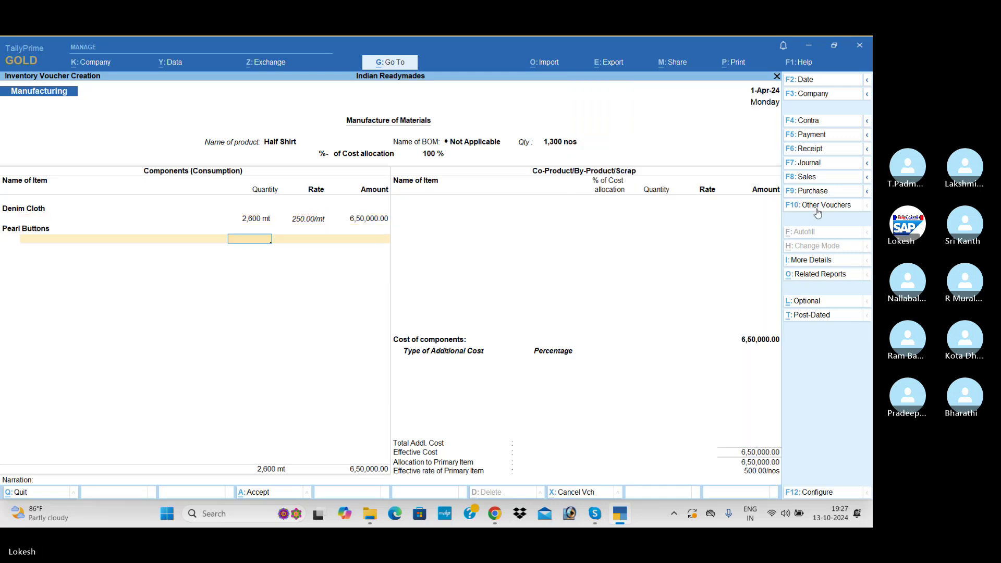
type("867")
key("Return")
key("Return")
key("Return")
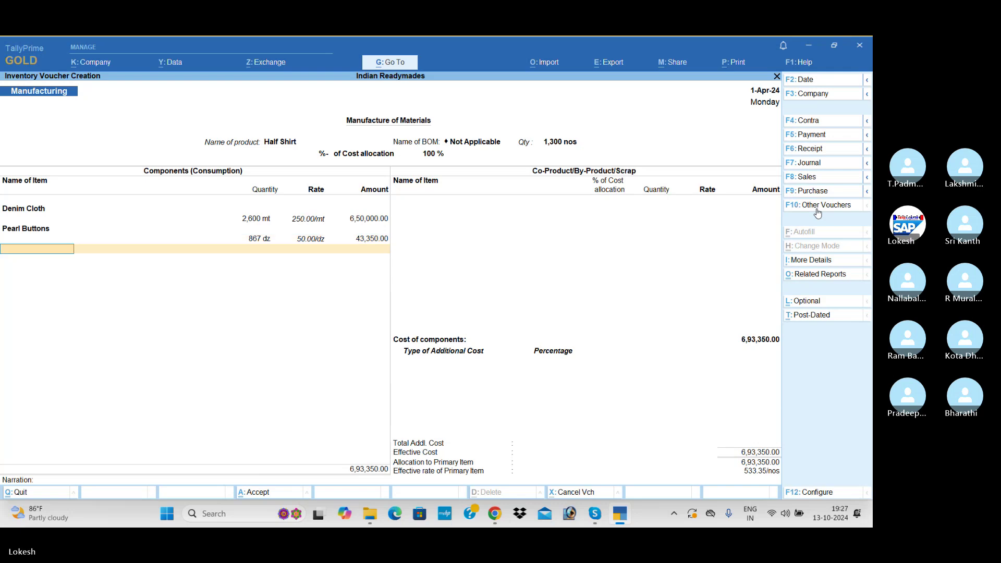
Add Cotton Threads as a consumed component with a quantity of 1,300 pc, accepting the default rate.
type("c")
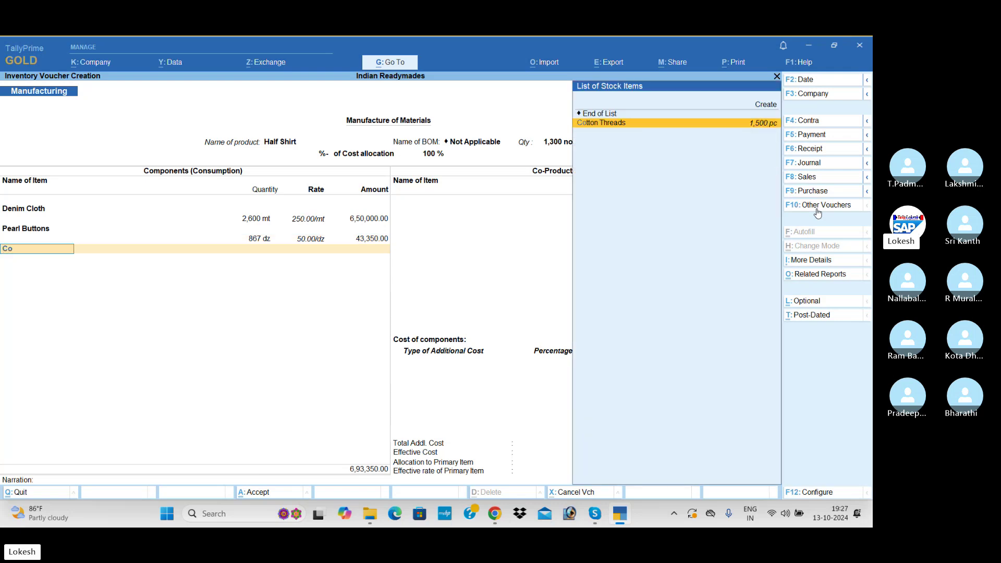
key("Return")
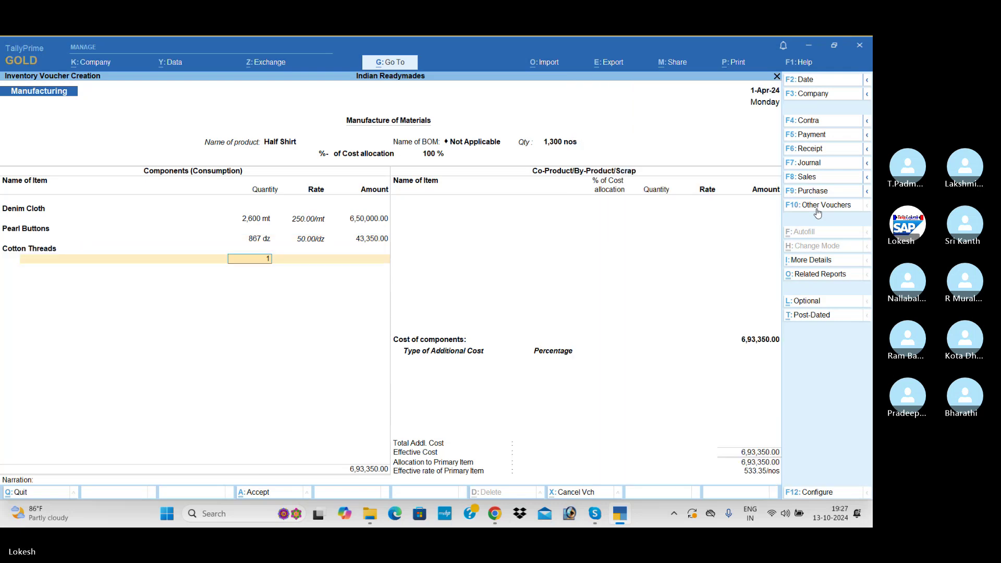
type("1300")
key("Return")
key("Return")
key("Return")
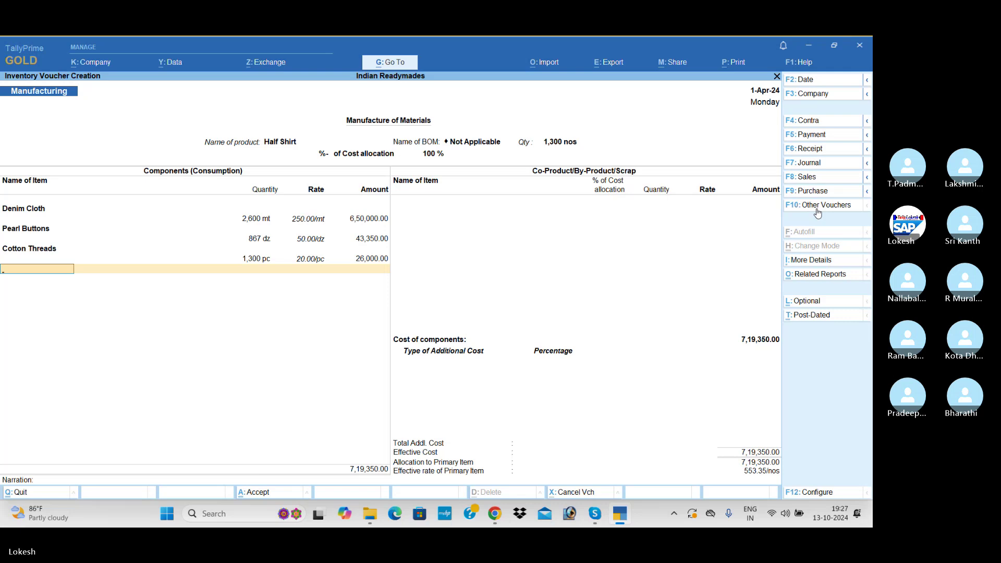
Add Caller Materials as a consumed component with a quantity of 1,300 pc, accepting the default rate.
type("c")
key("Return")
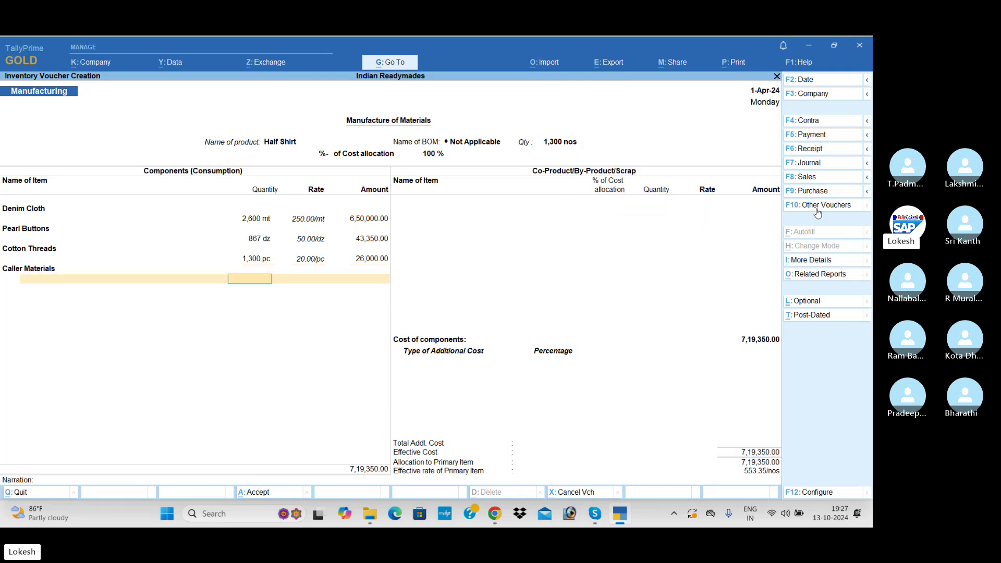
type("1300")
key("Return")
key("Return")
key("Return")
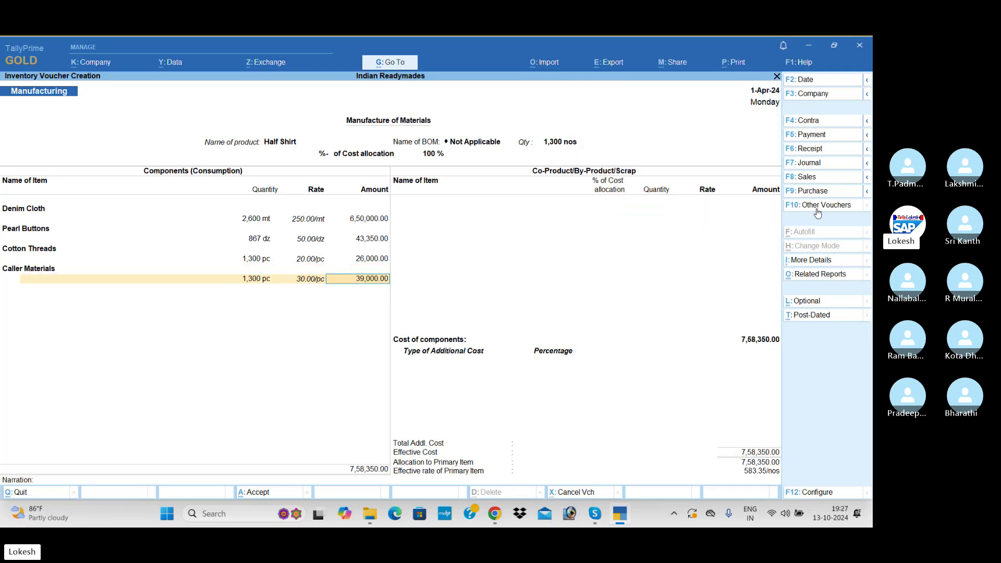
Finish the component list without any co-product and add Wages of 39,000 as an additional cost.
key("Return")
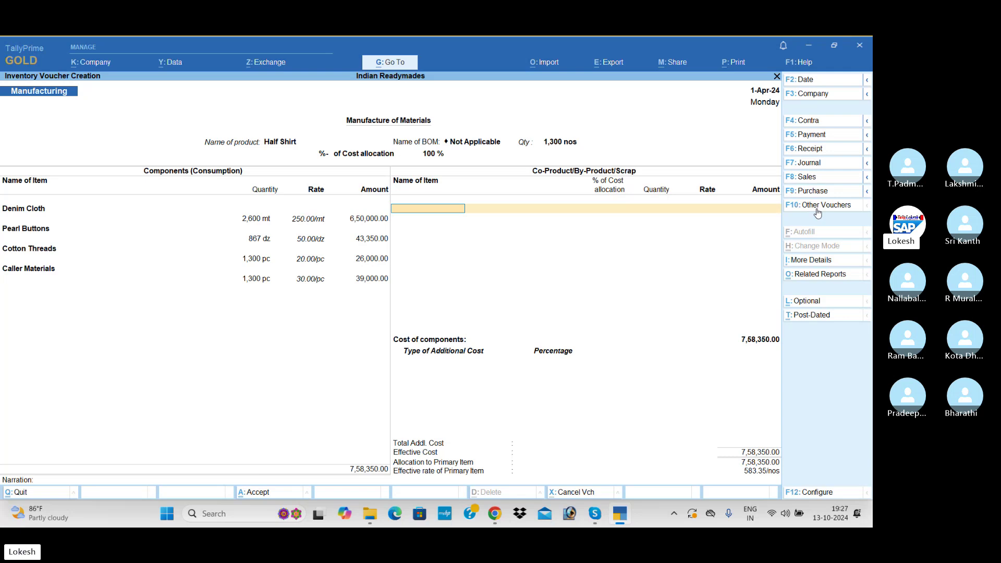
key("Return")
type("w")
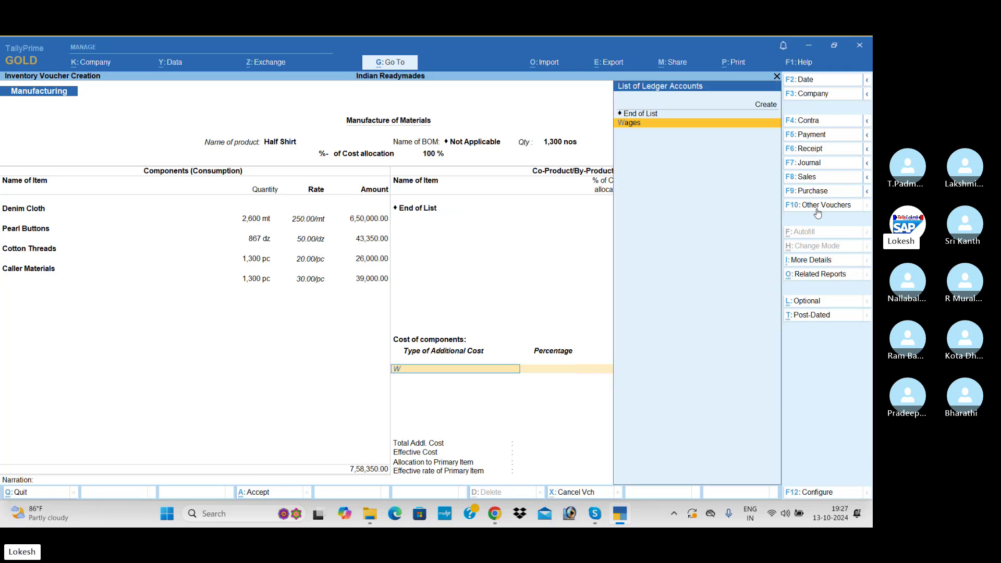
key("Return")
key("Return")
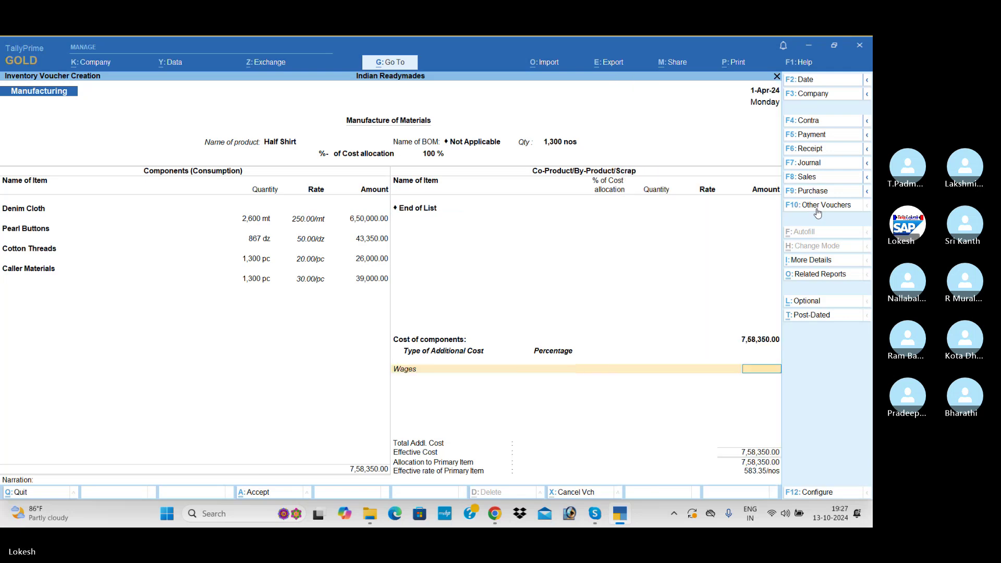
type("39000")
key("Return")
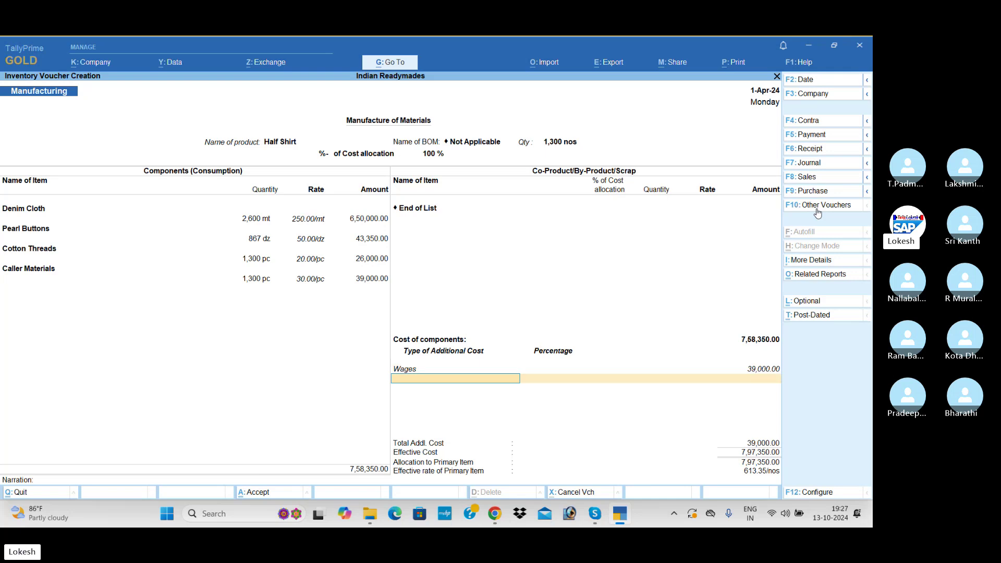
Add Other Misc Exp of 91,000 as an additional cost and save the Half Shirt manufacturing voucher without a narration.
type("o")
key("Return")
key("Return")
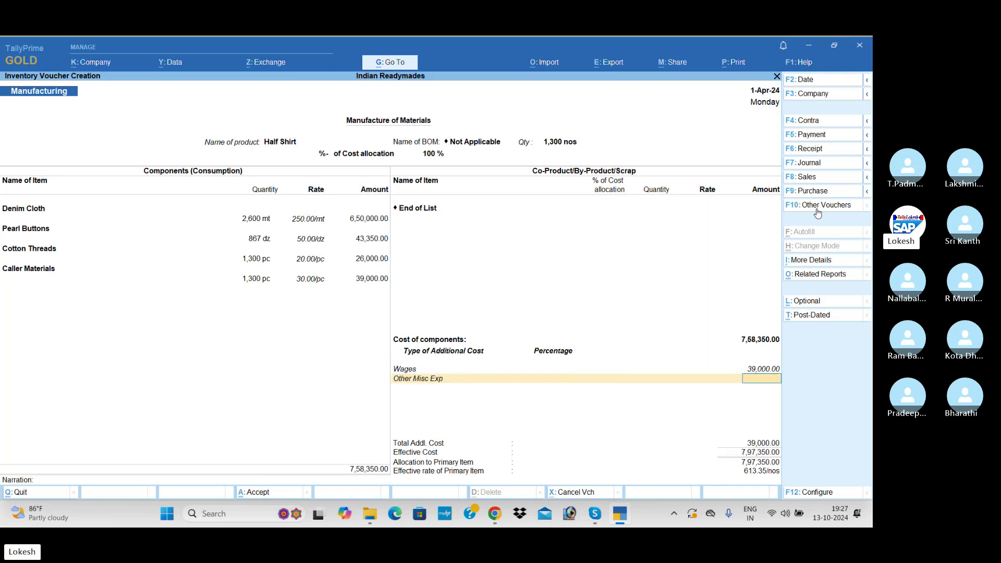
type("91,000")
key("Return")
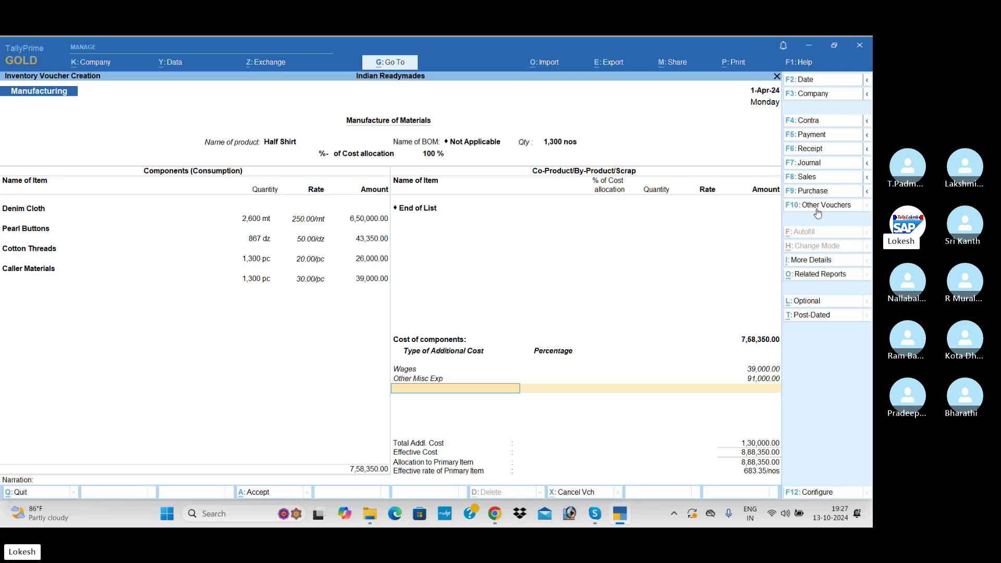
key("Return")
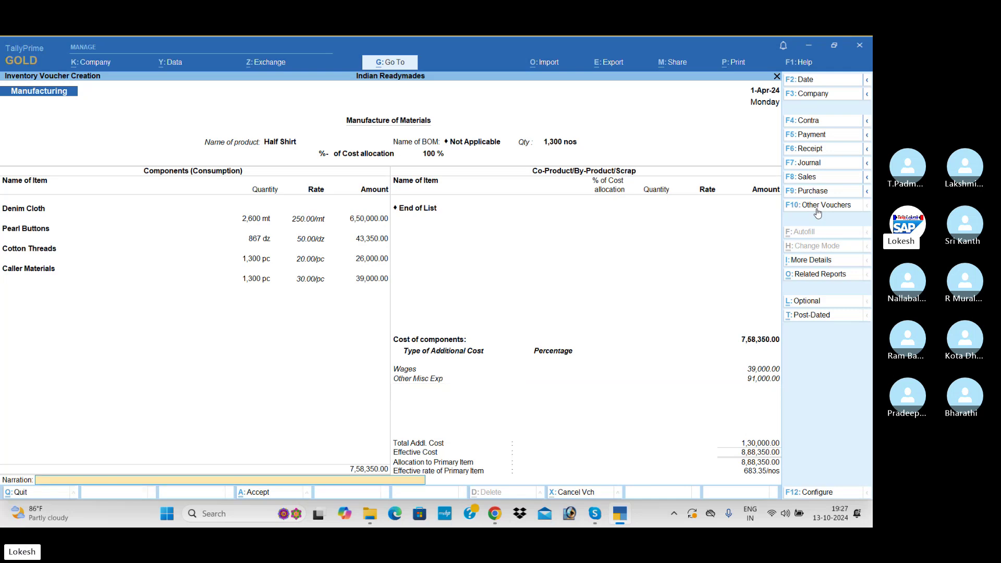
key("Return")
key("Return")
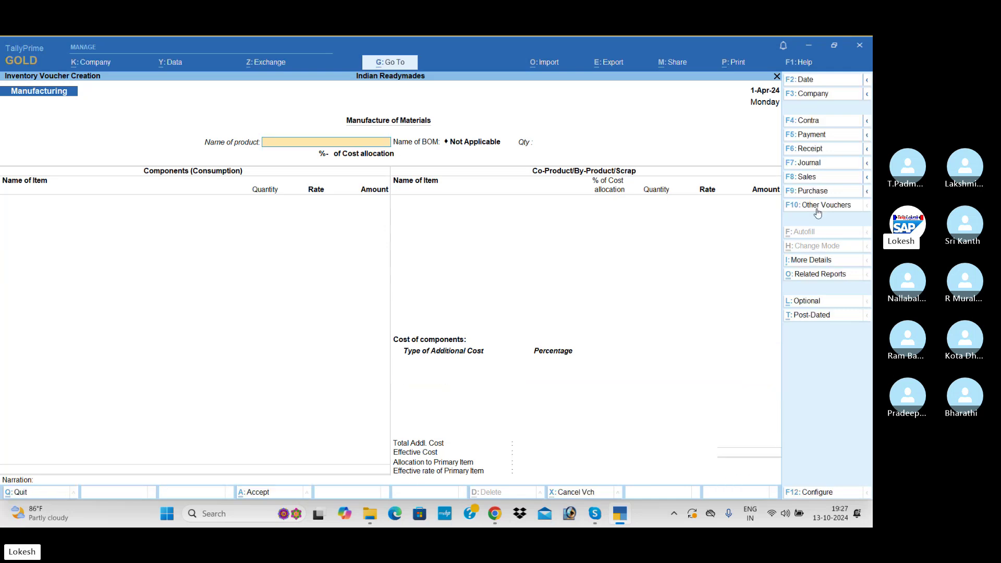
Set Full Shirt as the product of the new manufacturing voucher, with a quantity of 1,300 nos and the default cost allocation.
type("f")
key("Return")
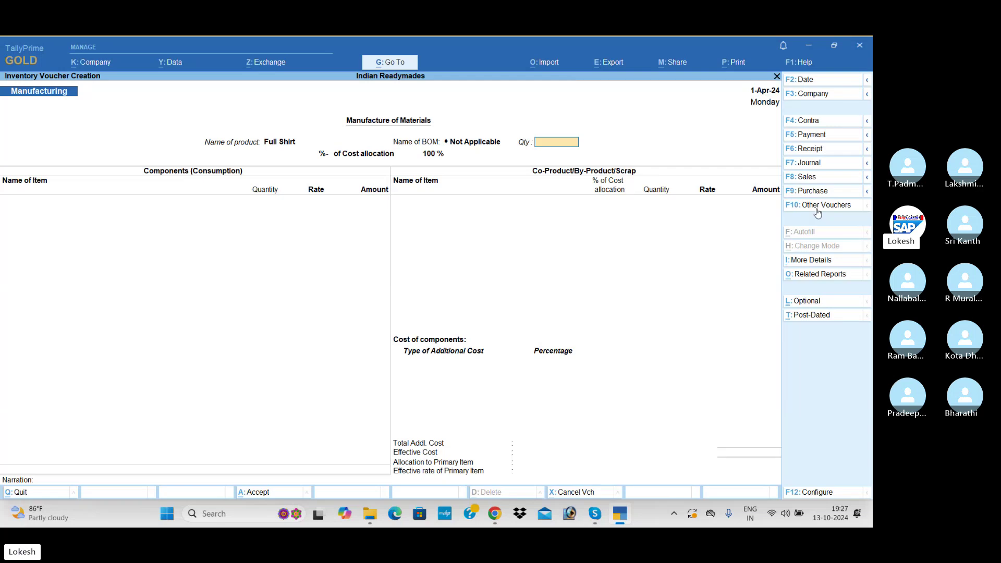
type("1300")
key("Return")
key("Return")
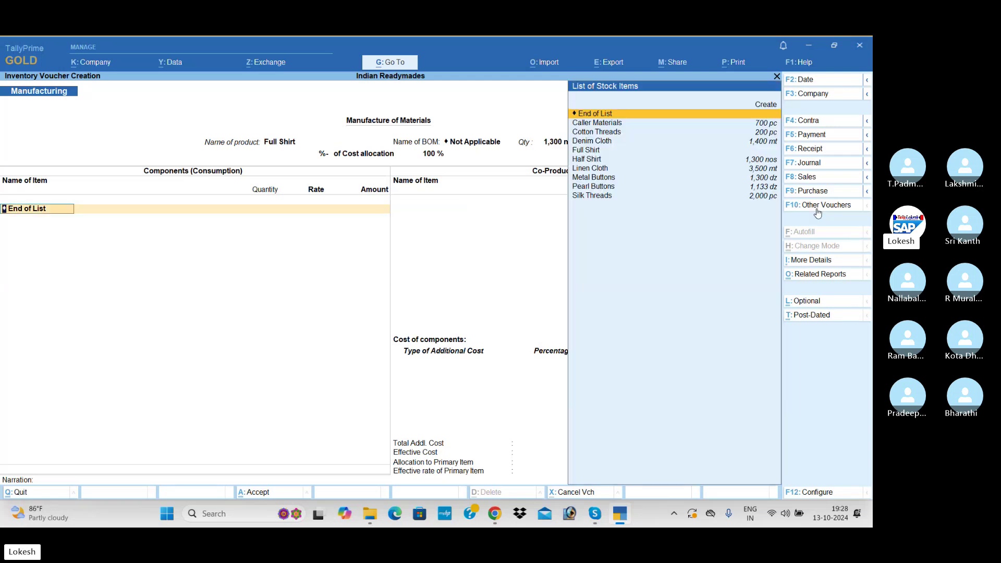
Add Linen Cloth as a consumed component with a quantity of 3,250 mt, accepting the default rate.
type("L")
key("Return")
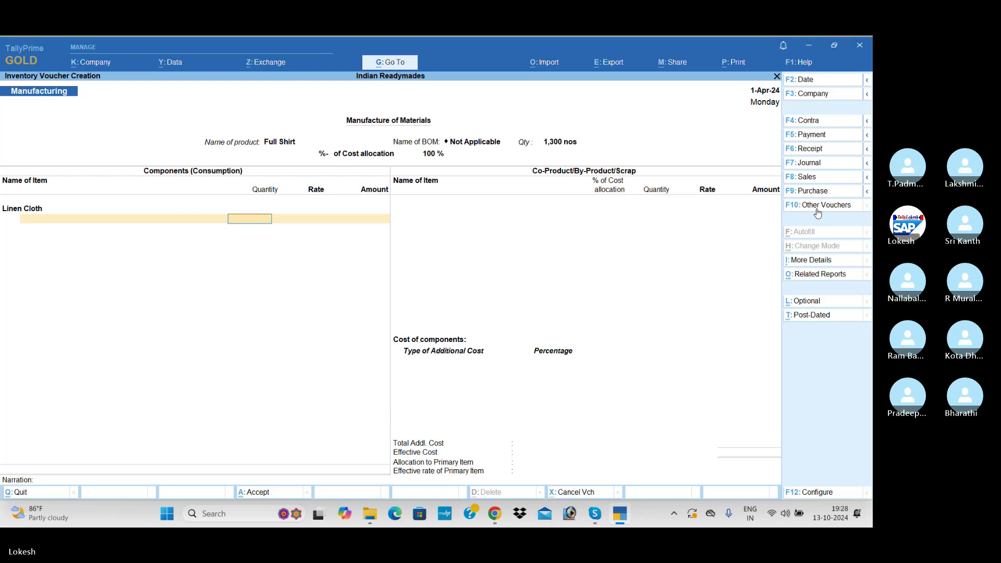
type("3250")
key("Return")
key("Return")
key("Return")
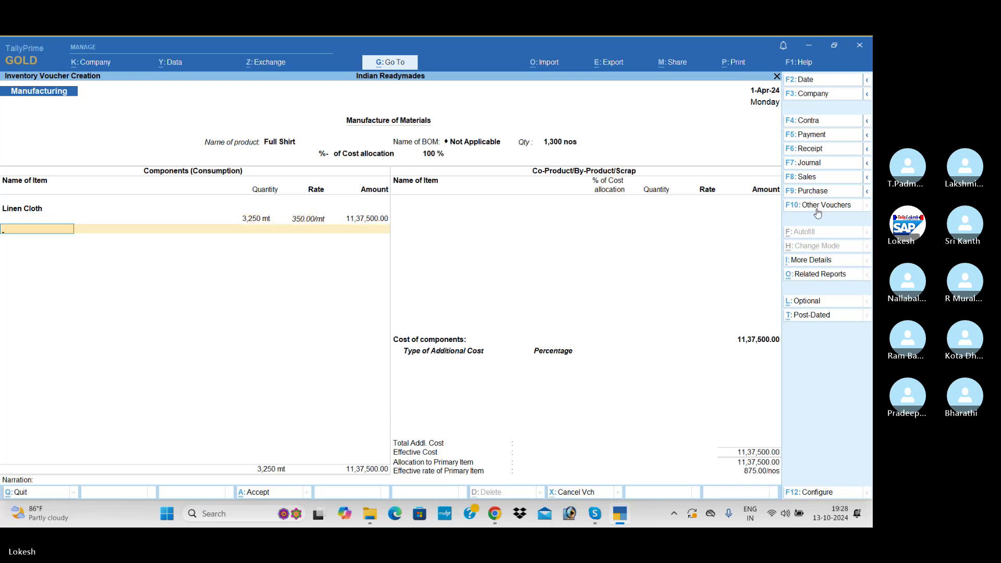
Add Metal Buttons as a consumed component with a quantity of 1,300 dz, accepting the default rate.
key("Down")
key("Return")
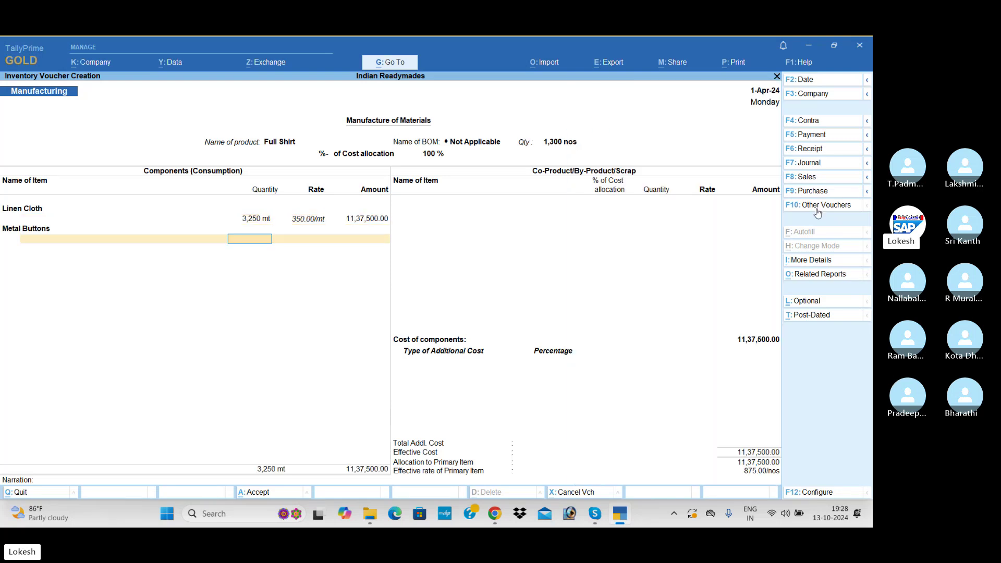
type("1,")
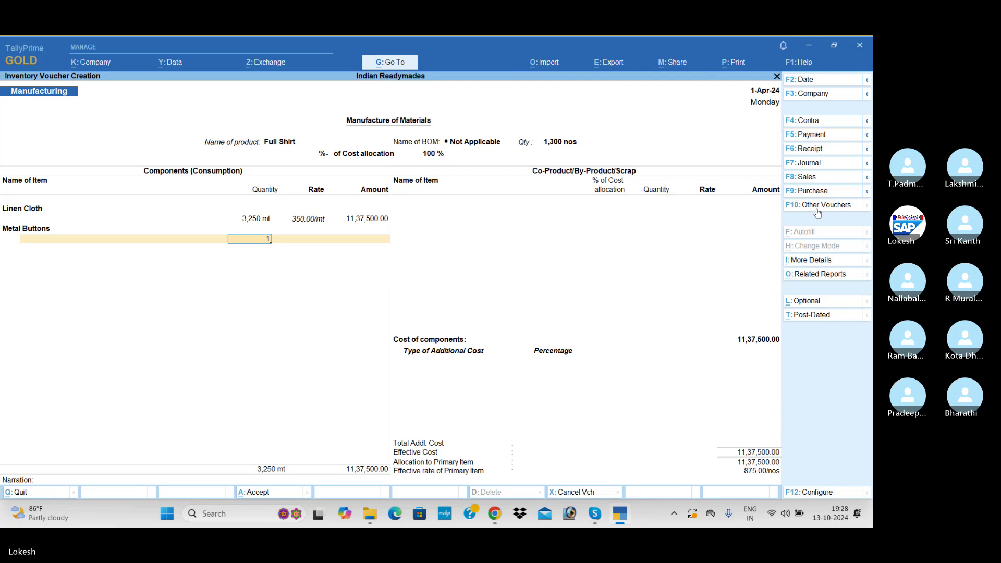
type("300")
key("Return")
key("Return")
key("Return")
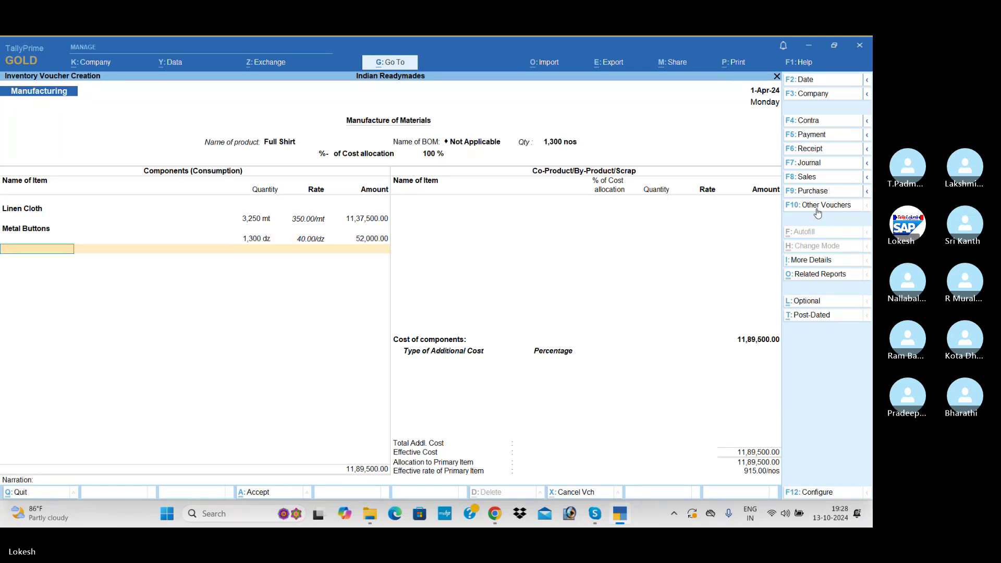
Add Silk Threads as a consumed component with a quantity of 1,300 pc, accepting the default rate.
key("Down")
key("Down")
key("Down")
key("Down")
key("Down")
key("Return")
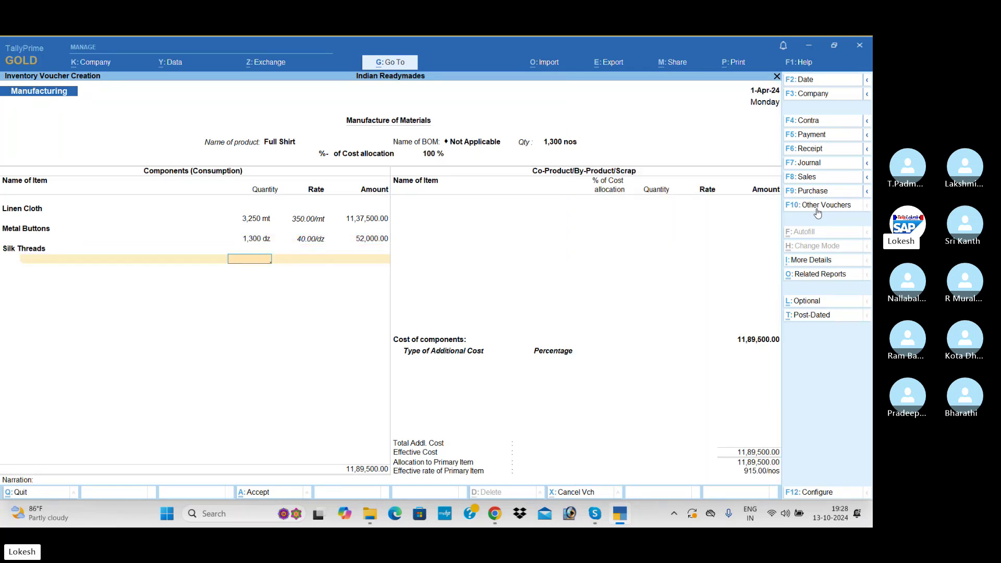
type("1,300")
key("Return")
key("Return")
key("Return")
Add Caller Materials to the Full Shirt components with a quantity of 1,300 pc, accepting the default rate despite the stock shortage.
type("ca")
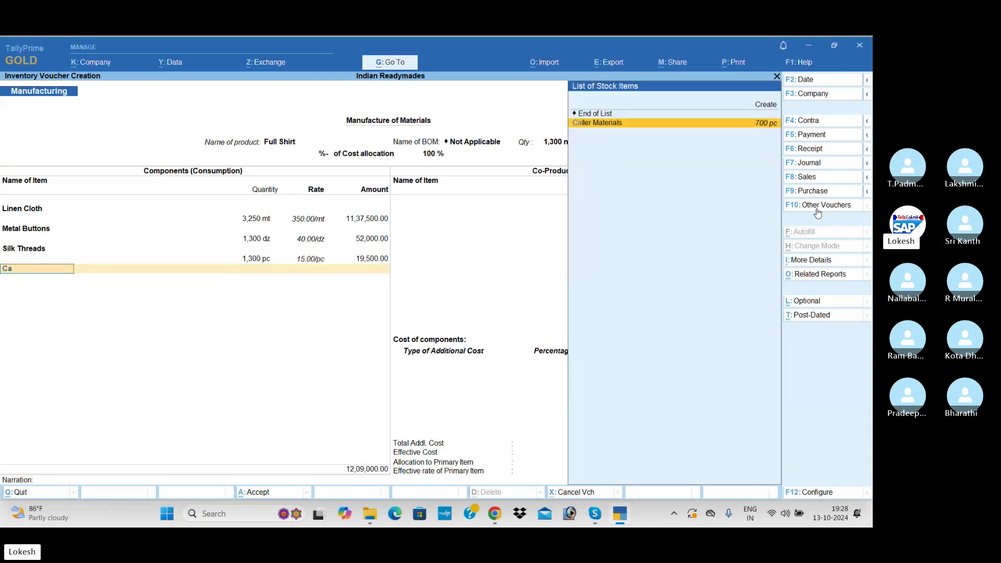
key("Return")
type("1,300")
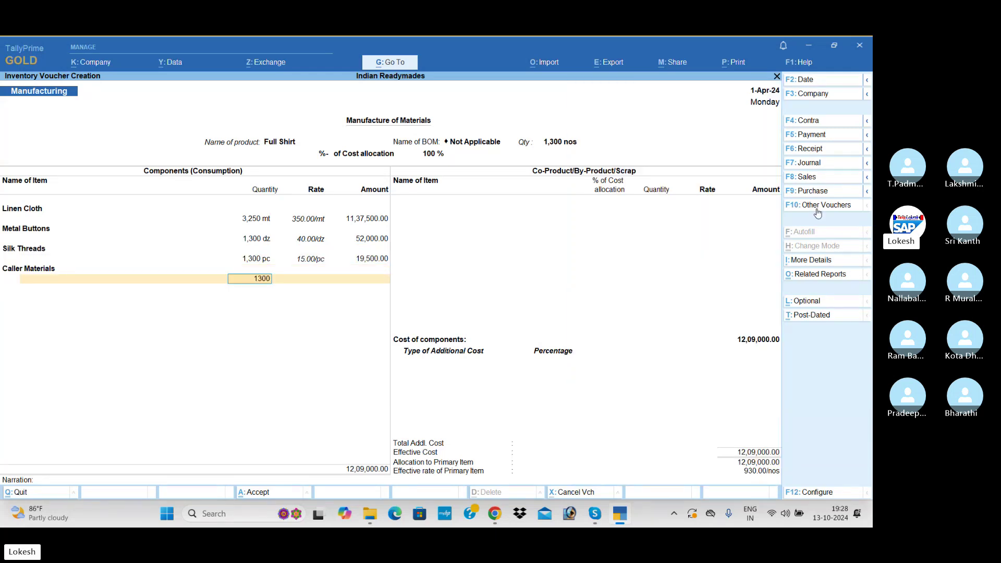
key("Return")
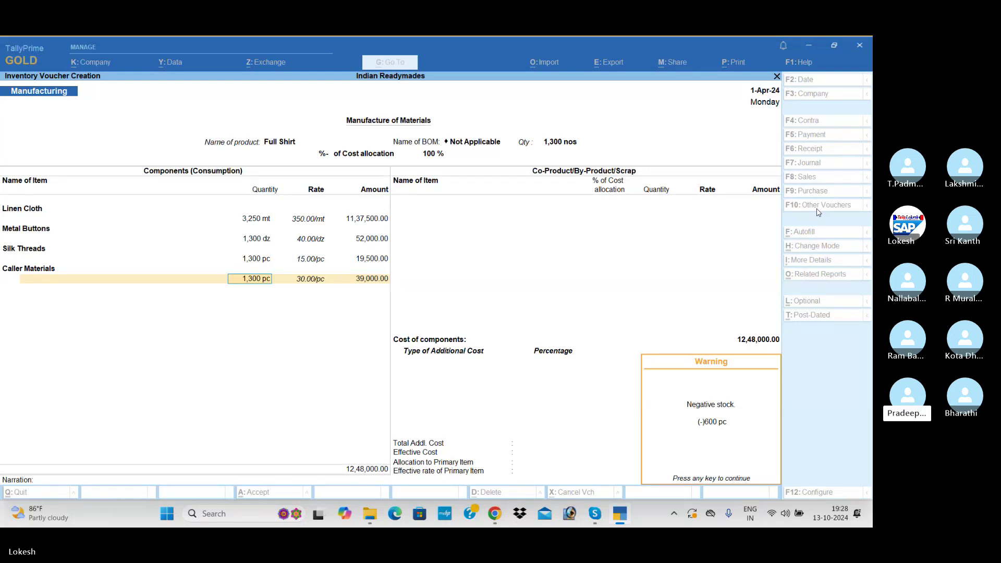
key("Return")
key("Return")
key("Return")
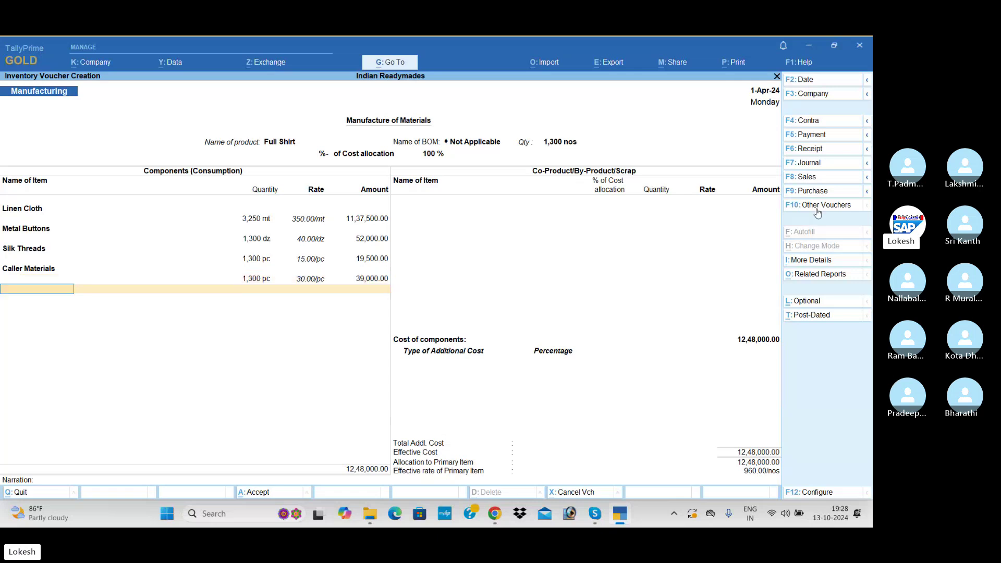
Finish the component list without any co-product and add Wages of 52,000 as an additional cost.
key("Return")
key("Return")
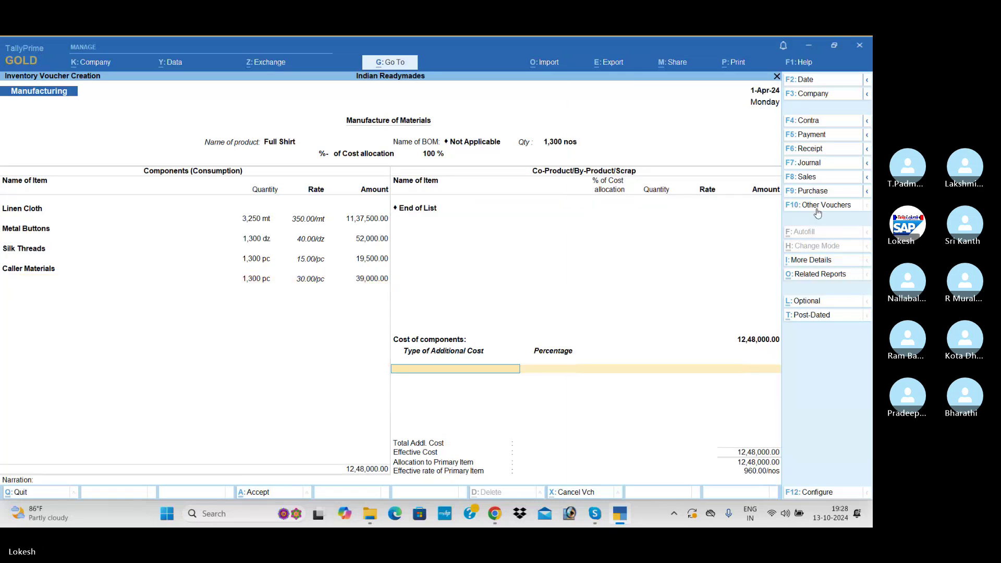
type("w")
key("Return")
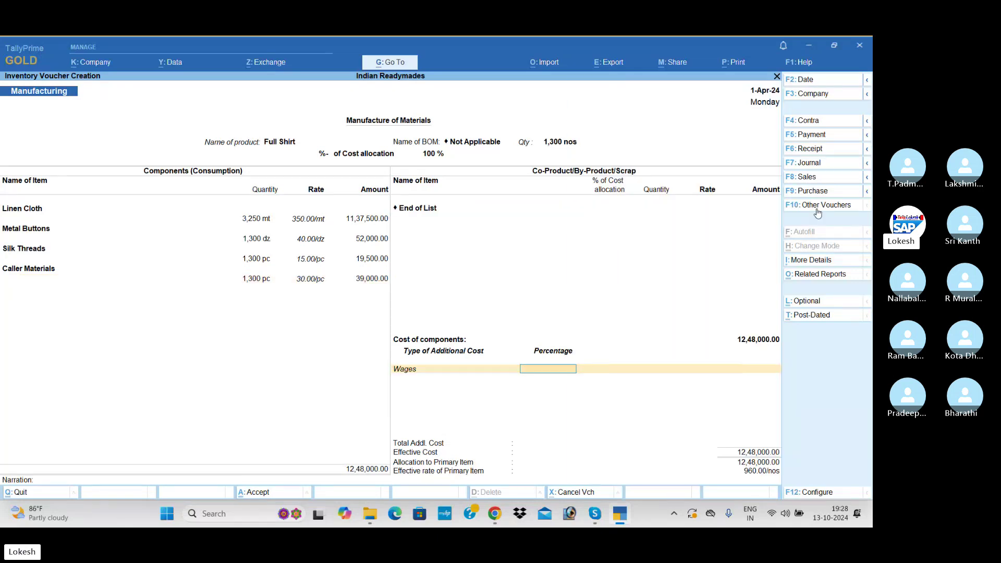
key("Return")
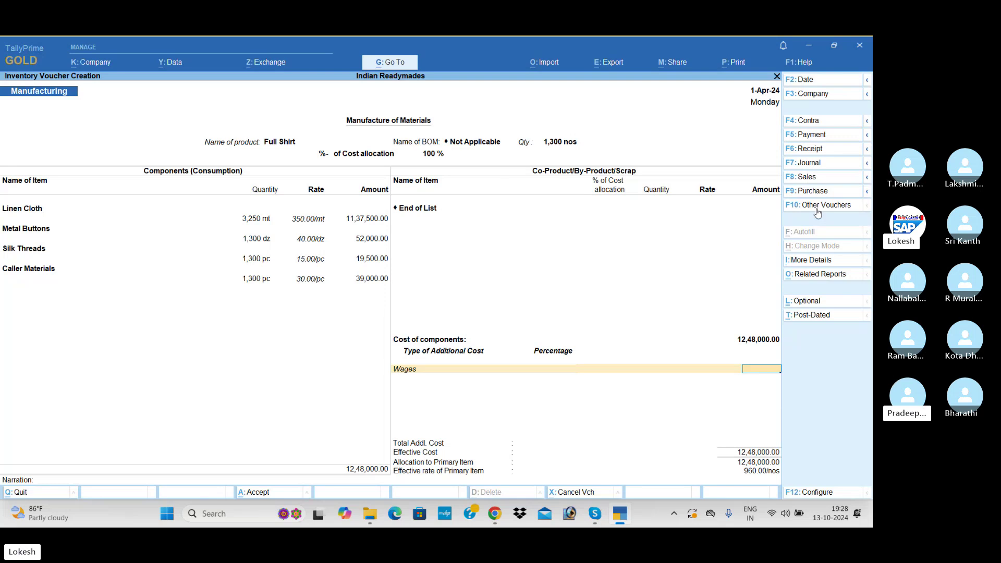
type("52000")
key("Return")
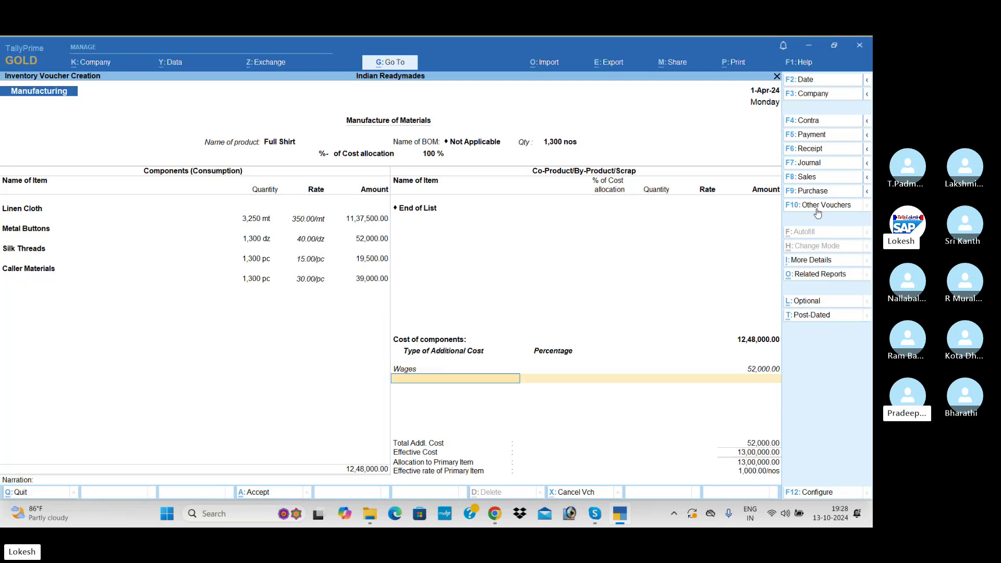
Add Other Misc Exp of 1,30,000 as an additional cost and save the Full Shirt manufacturing voucher without a narration.
type("o")
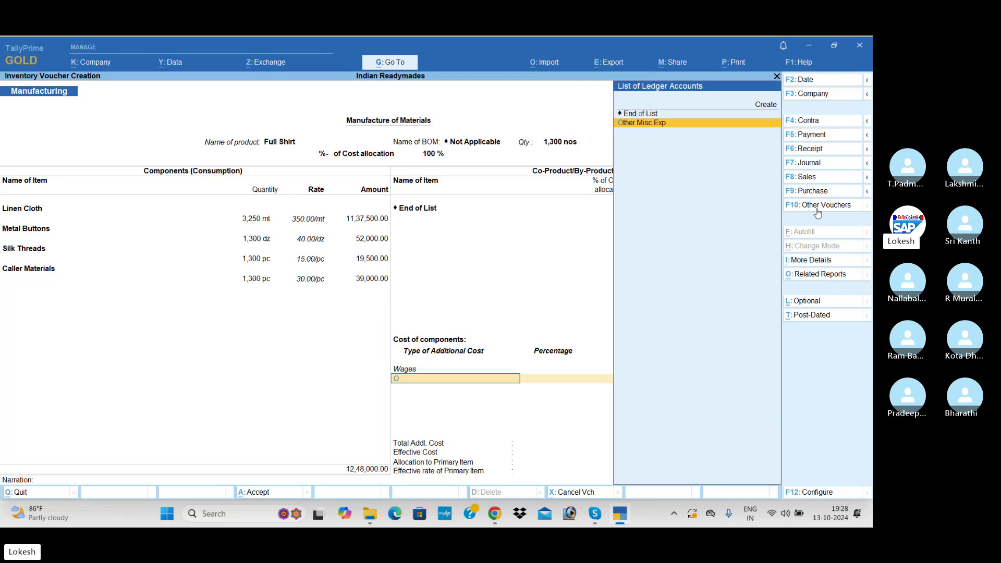
key("Return")
key("Return")
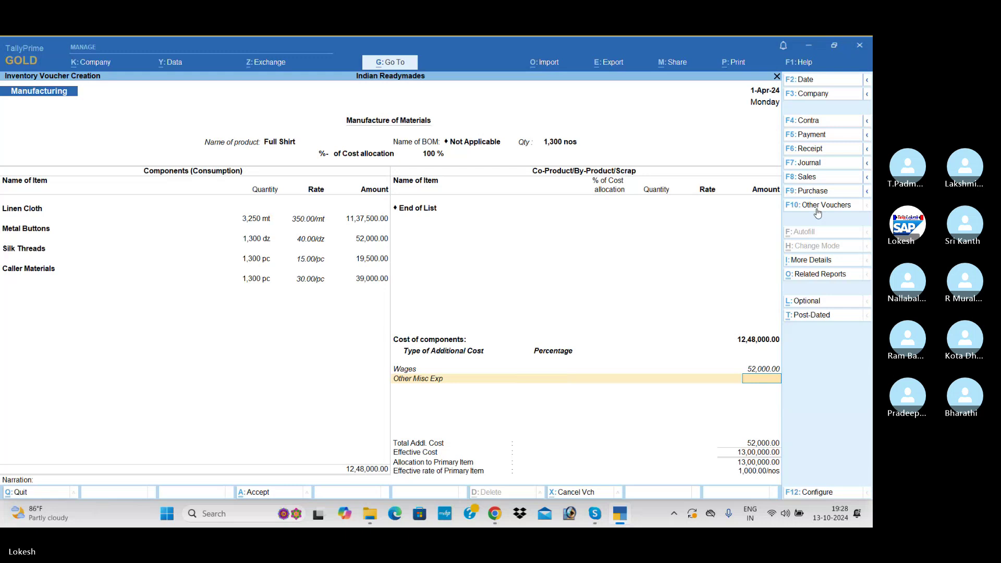
type("130000")
key("Return")
key("Return")
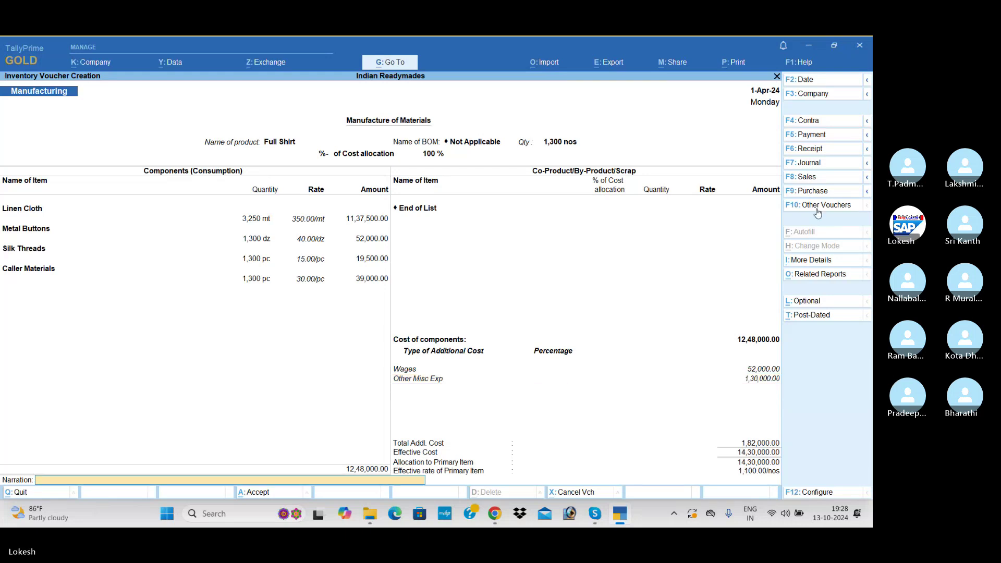
key("Return")
key("Return")
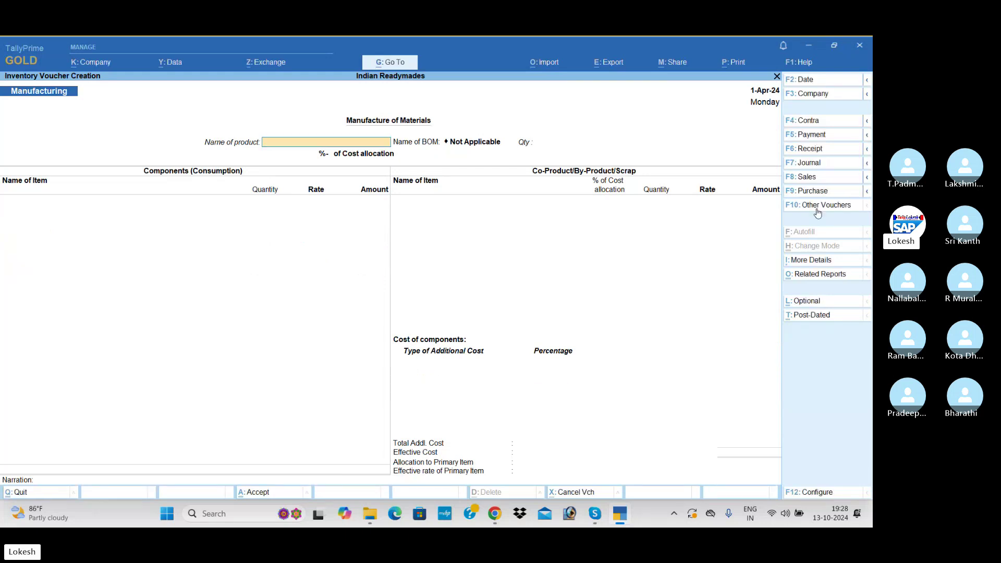
Switch from manufacturing to a new sales voucher.
key("F7")
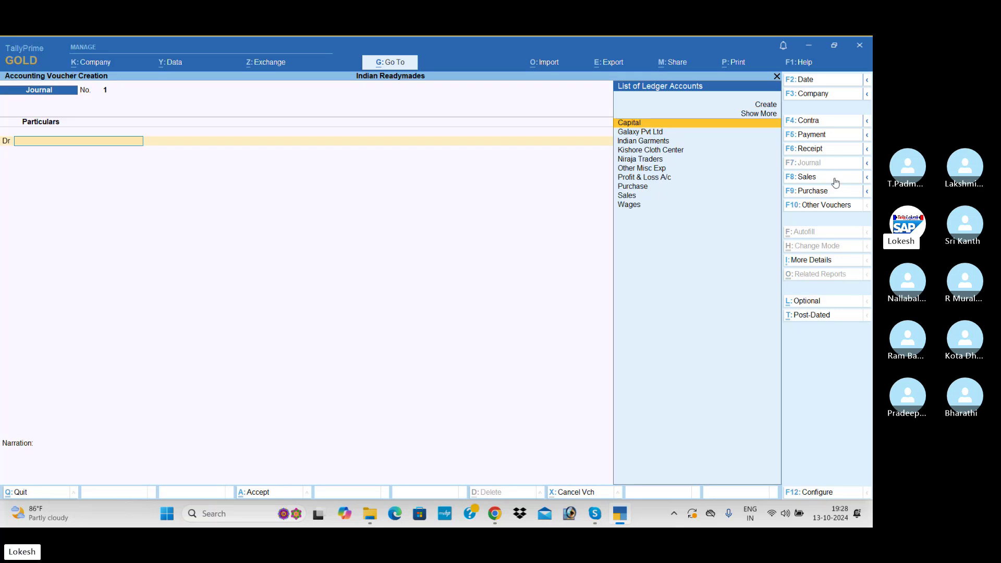
left_click(836, 180)
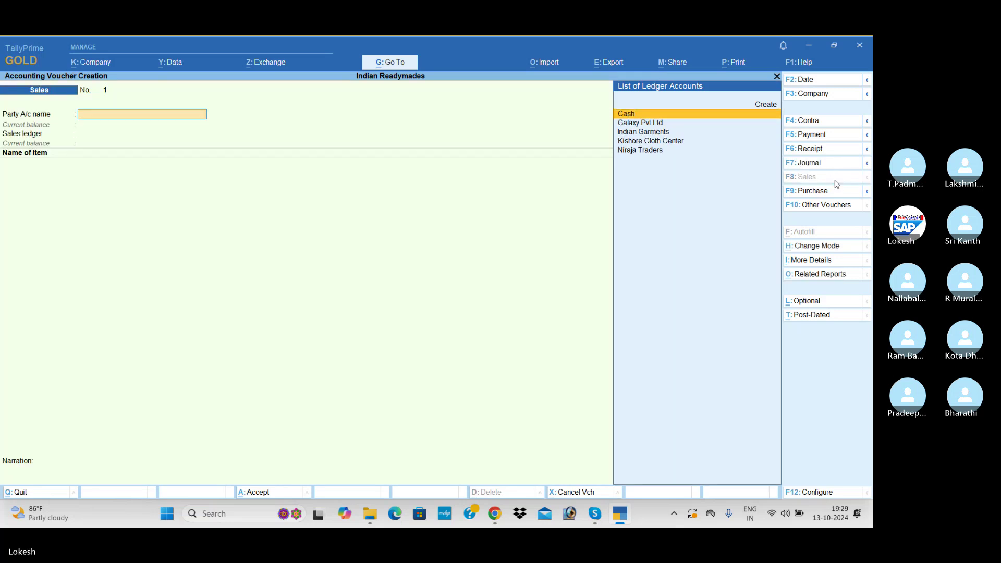
key("Down")
key("Down")
key("Return")
key("Escape")
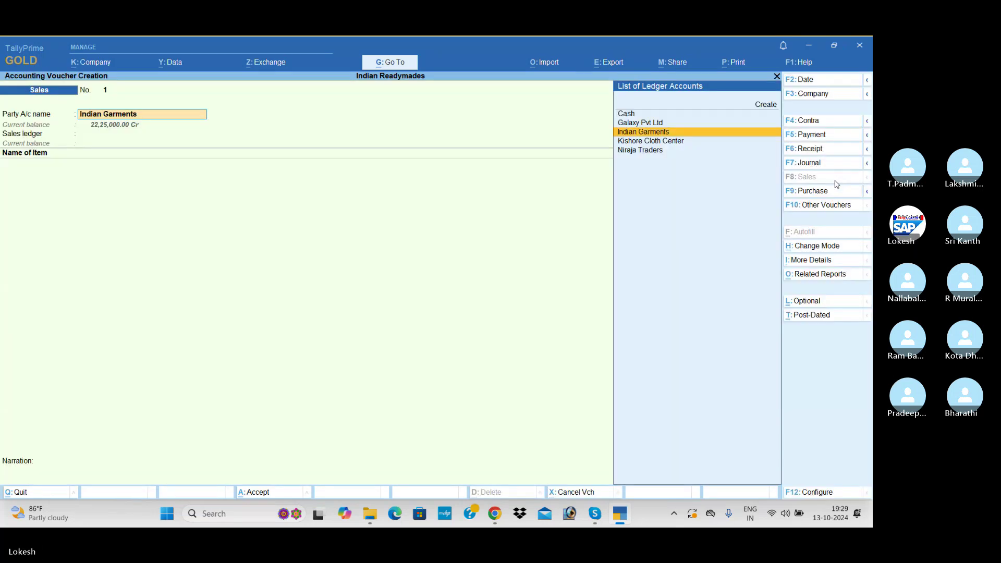
Set the party account to Kishore Cloth Center, accept the default party details, and choose Sales as the sales ledger.
key("Down")
key("Return")
key("Return")
key("Return")
key("Return")
key("Return")
key("Return")
key("Return")
key("Return")
key("Return")
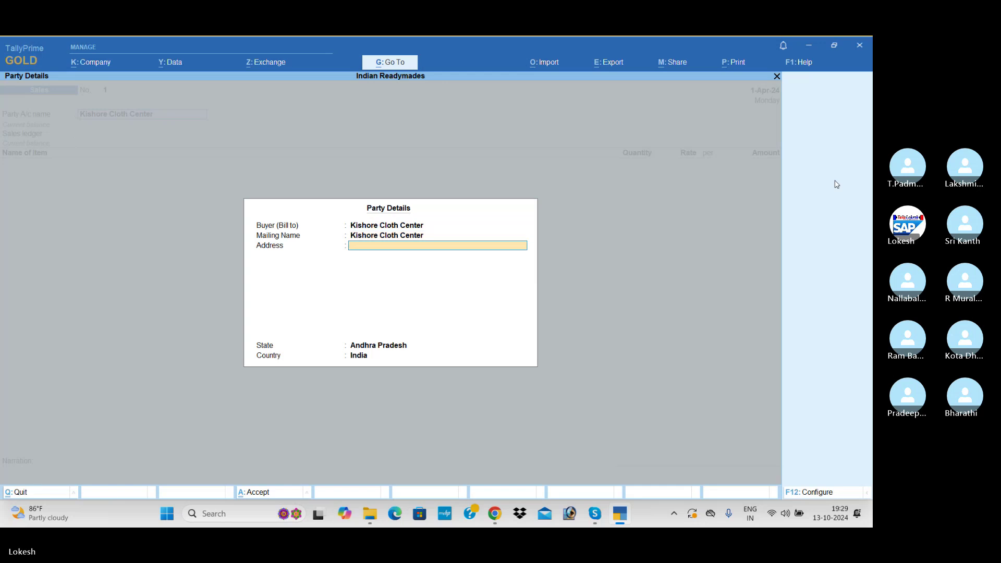
key("Return")
key("Return")
key("Return")
key("Return")
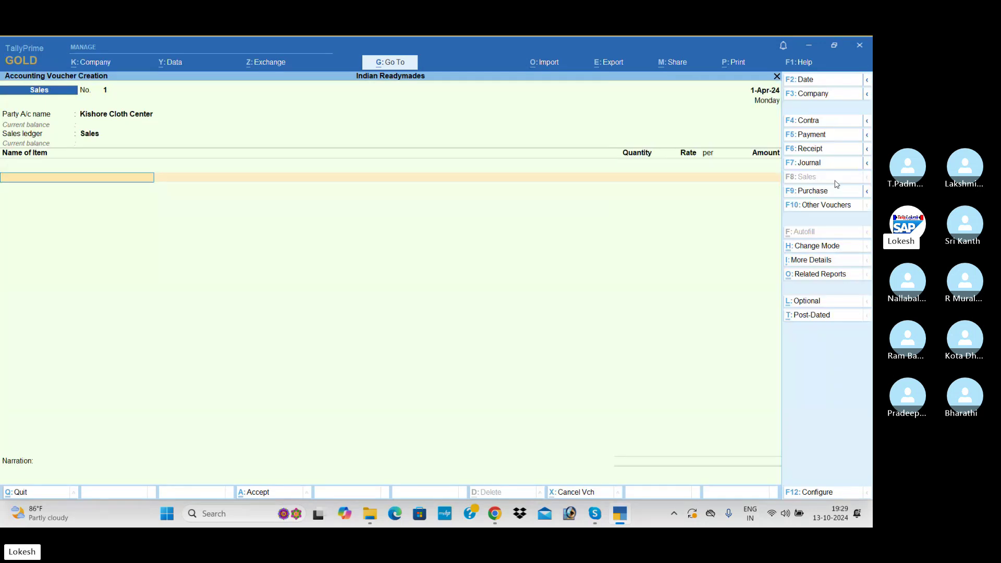
Add Full Shirt to the sales voucher with a quantity of 800 nos at a rate of 1,500.
key("Return")
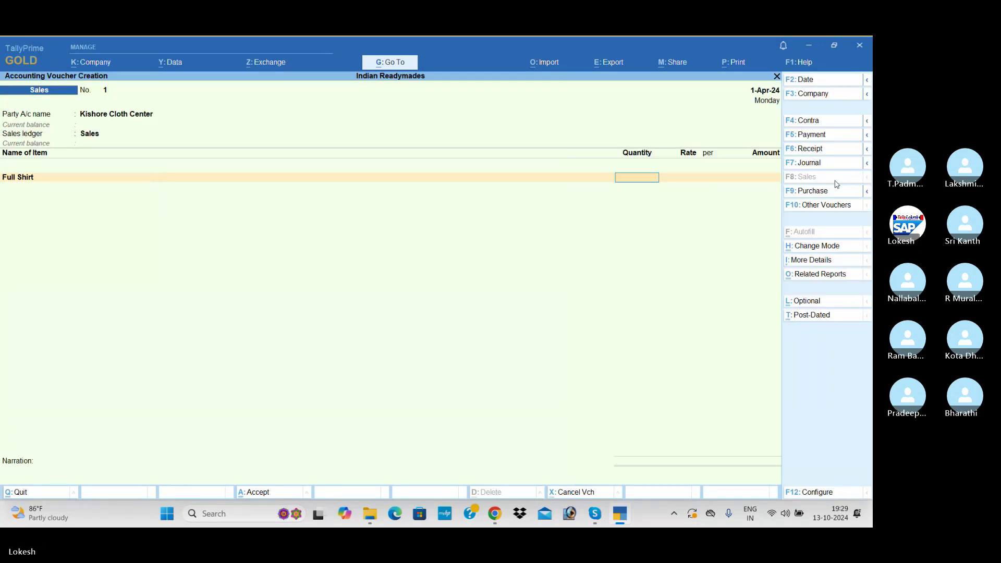
type("800")
key("Return")
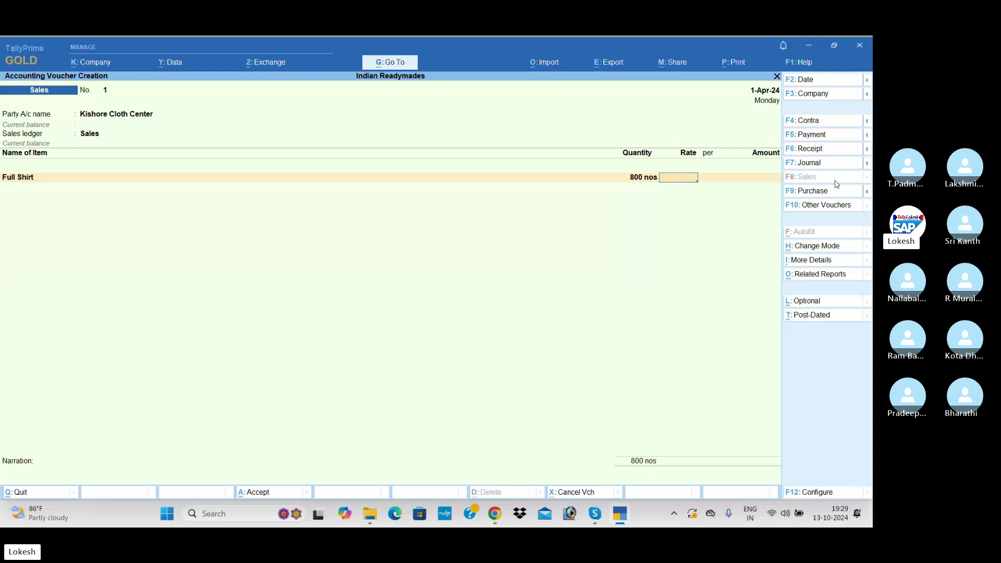
type("1,500")
key("Return")
key("Return")
key("Return")
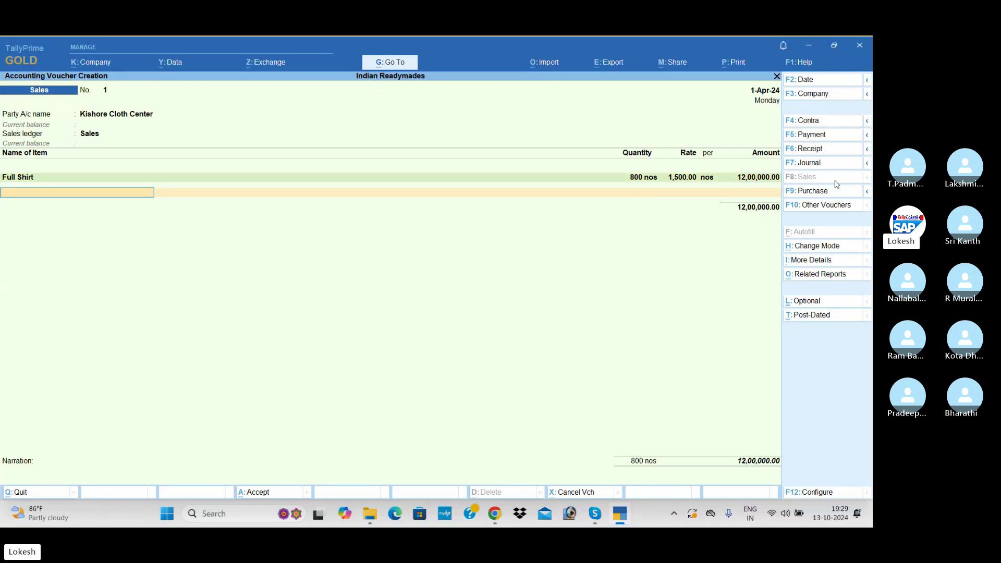
Add Half Shirt to the sales voucher with a quantity of 600 nos at a rate of 1,000.
type("h")
key("Return")
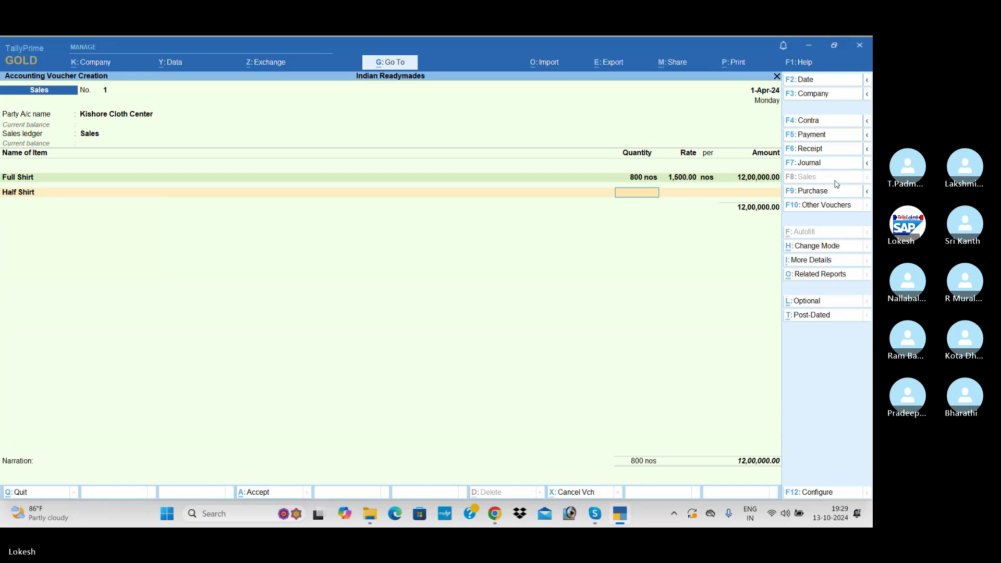
type("600")
key("Return")
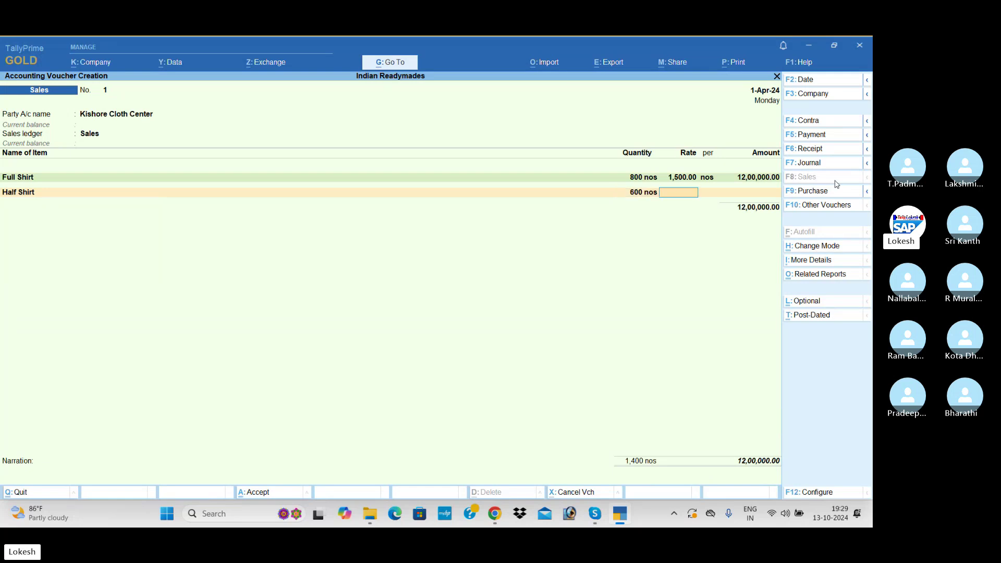
type("1000")
key("Return")
key("Return")
key("Return")
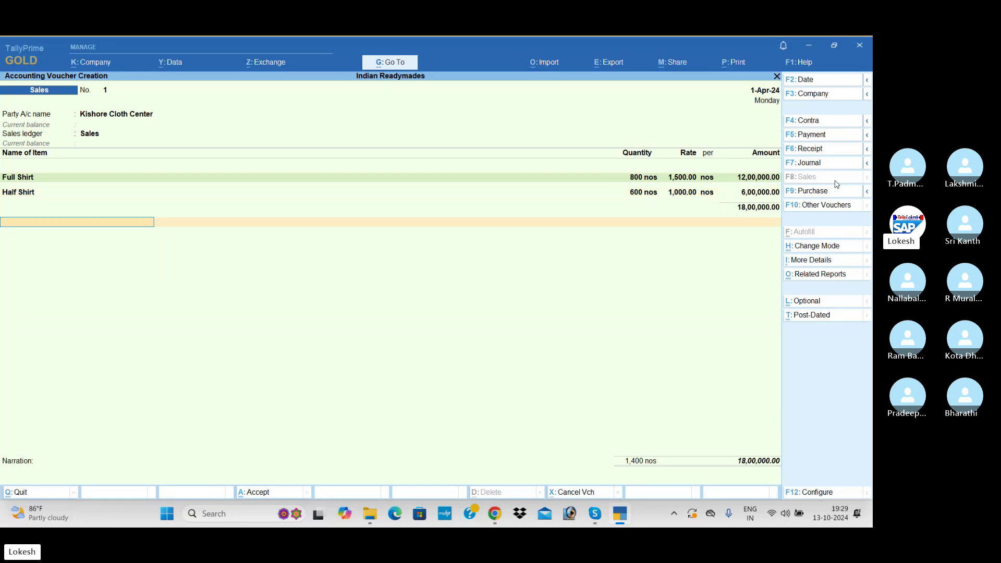
Save the Kishore Cloth Center sales voucher without any additional ledger or narration.
key("Return")
key("Return")
key("Return")
key("Return")
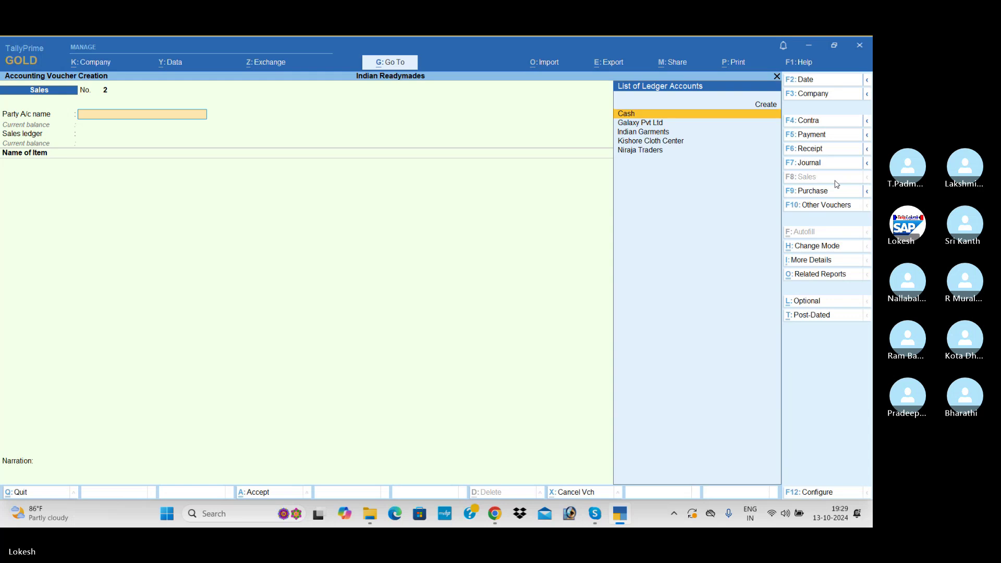
Set the second sales voucher's party account to Cash, accept the default party details, and choose Sales as the sales ledger.
key("Return")
key("Return")
key("Return")
key("Return")
key("Return")
key("Return")
key("Return")
key("Return")
key("Return")
key("Return")
key("Return")
key("Return")
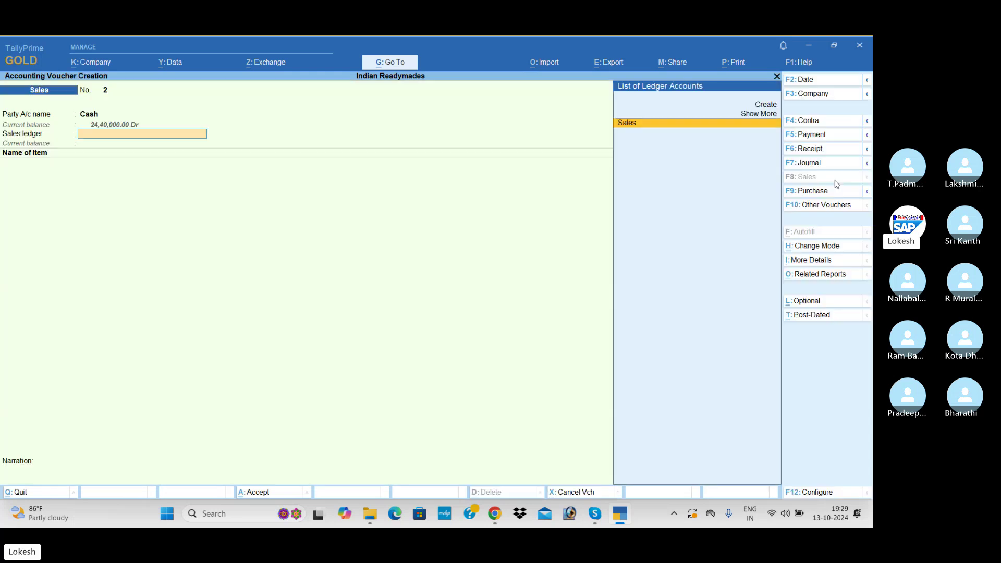
Add Full Shirt to the cash sales voucher with a quantity of 500 nos at a rate of 1,400.
type("f")
key("Return")
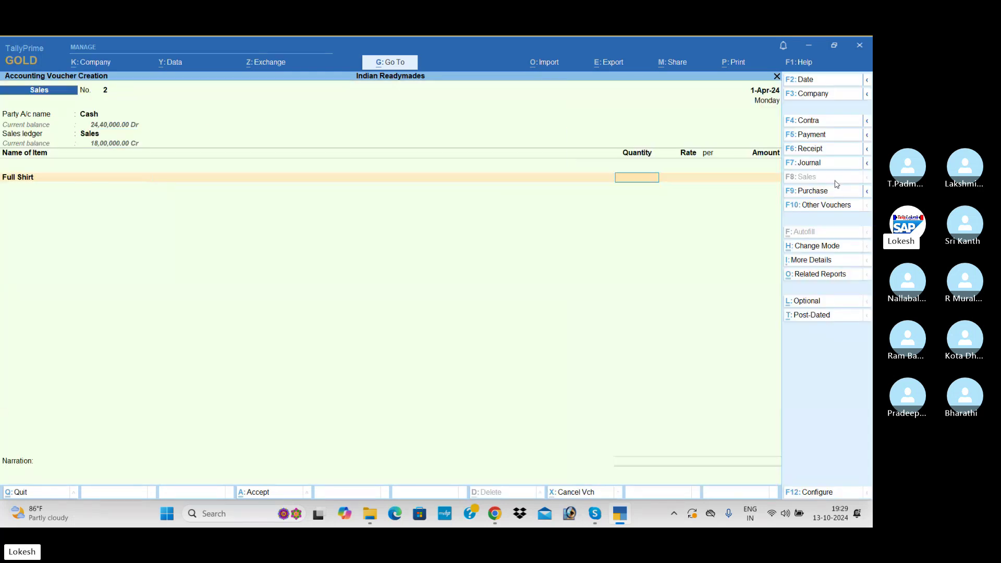
type("500")
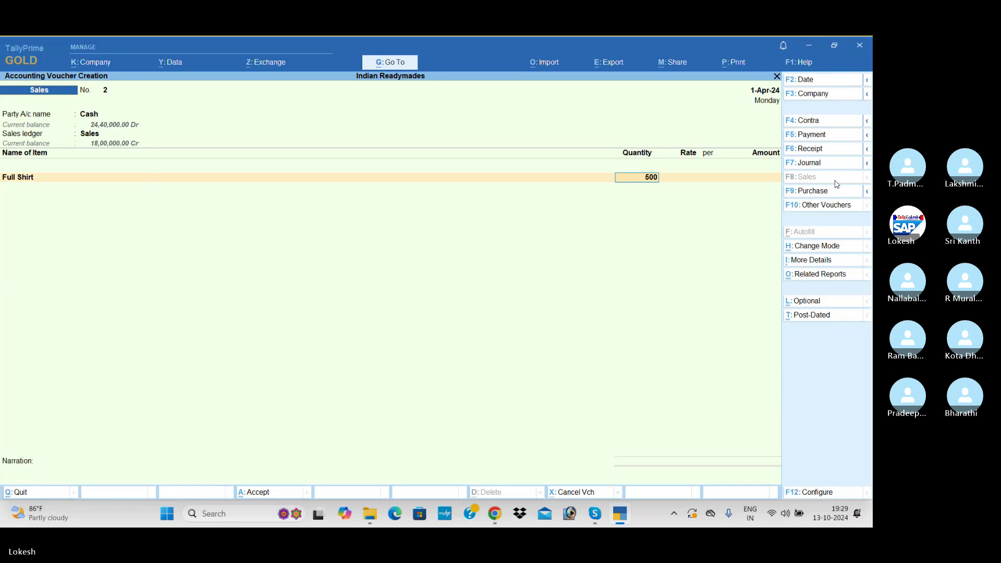
key("Return")
type("1400")
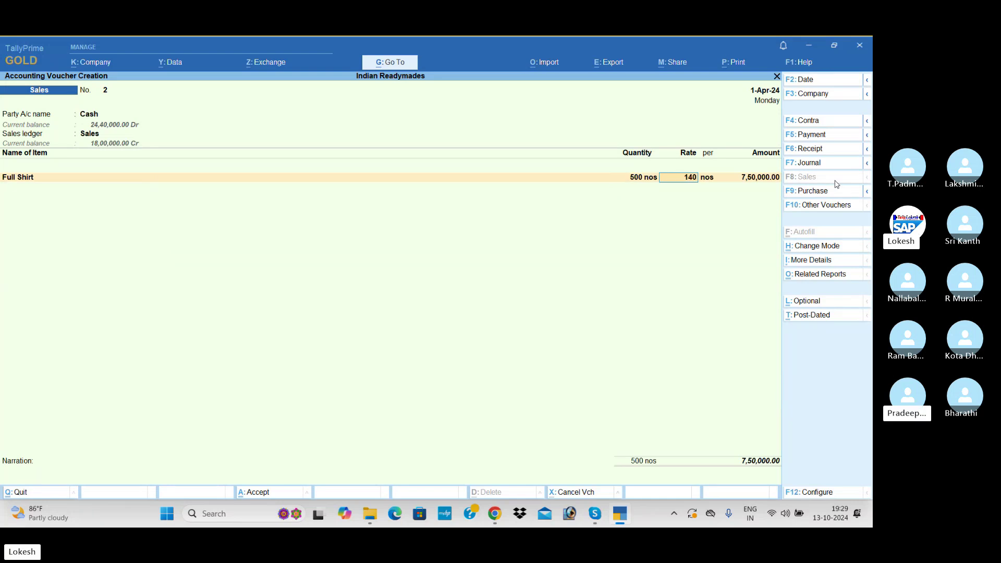
key("Return")
key("Return")
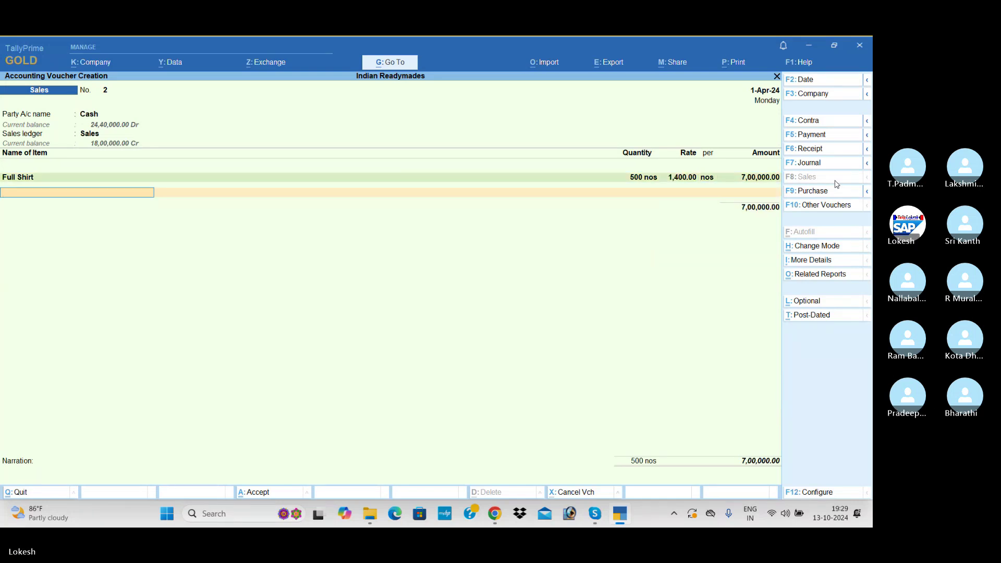
Add 700 nos of Half Shirt at a rate of 900 and save the cash sales voucher without a narration.
type("h")
key("Return")
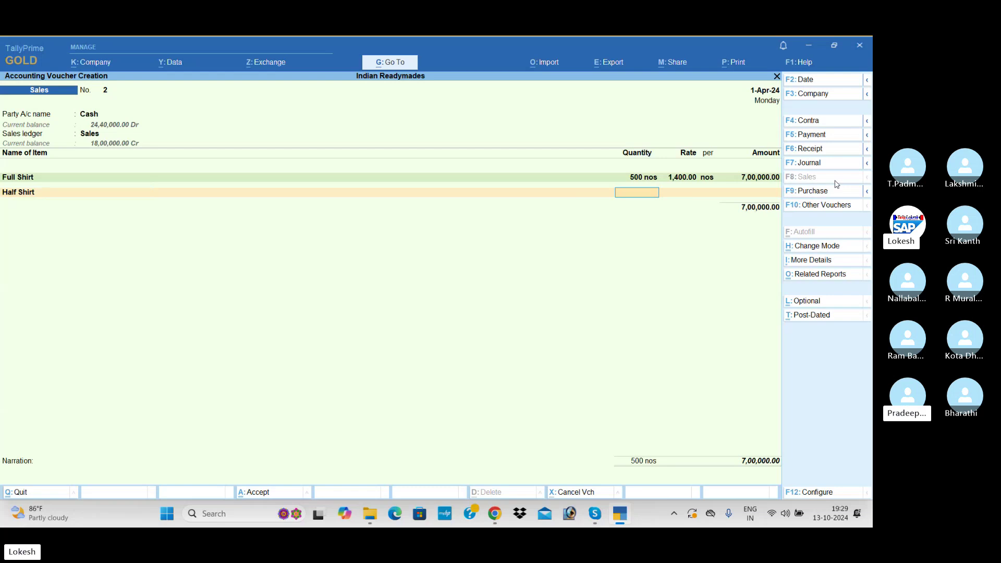
type("700")
key("Return")
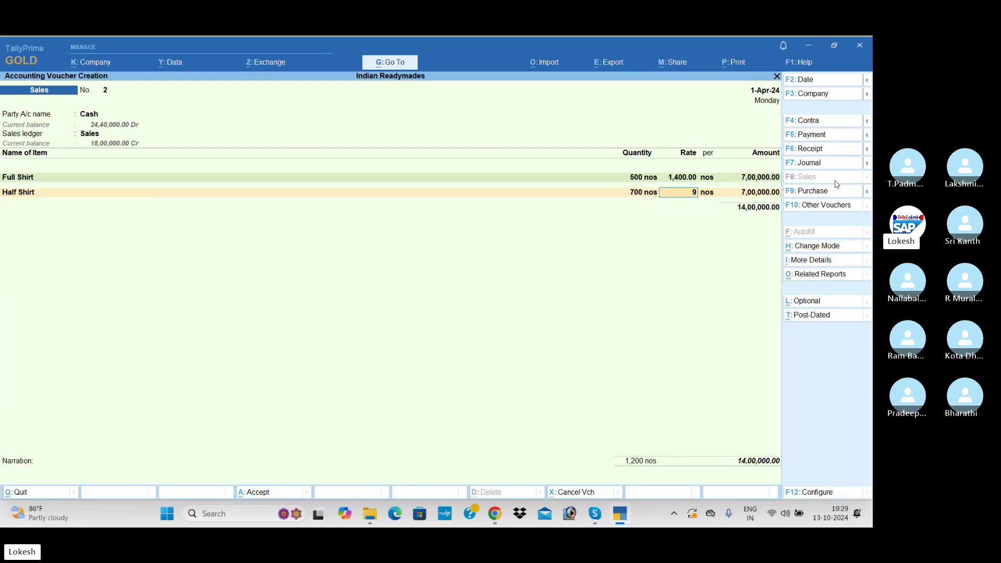
type("900")
key("Return")
key("Return")
key("Return")
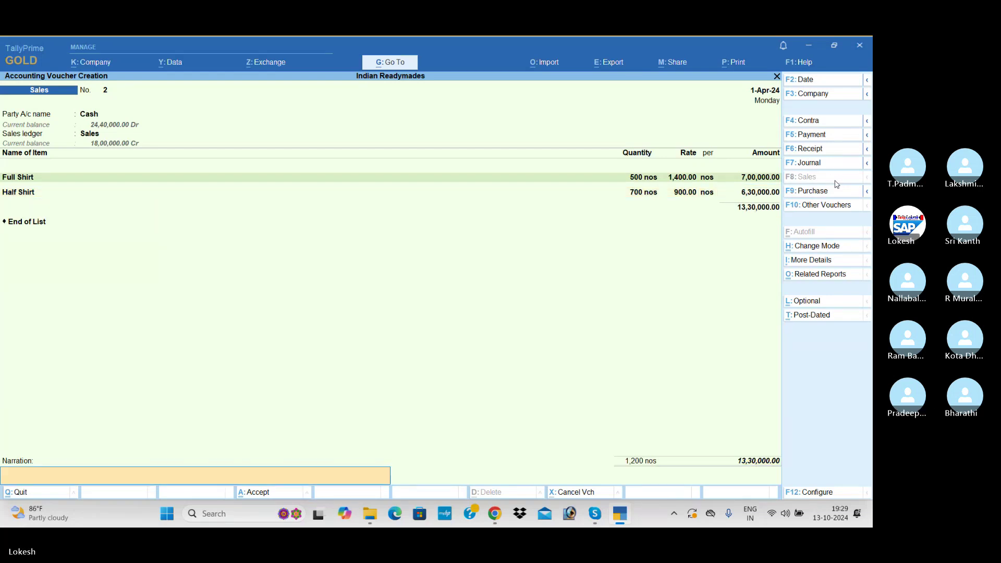
key("Return")
key("Return")
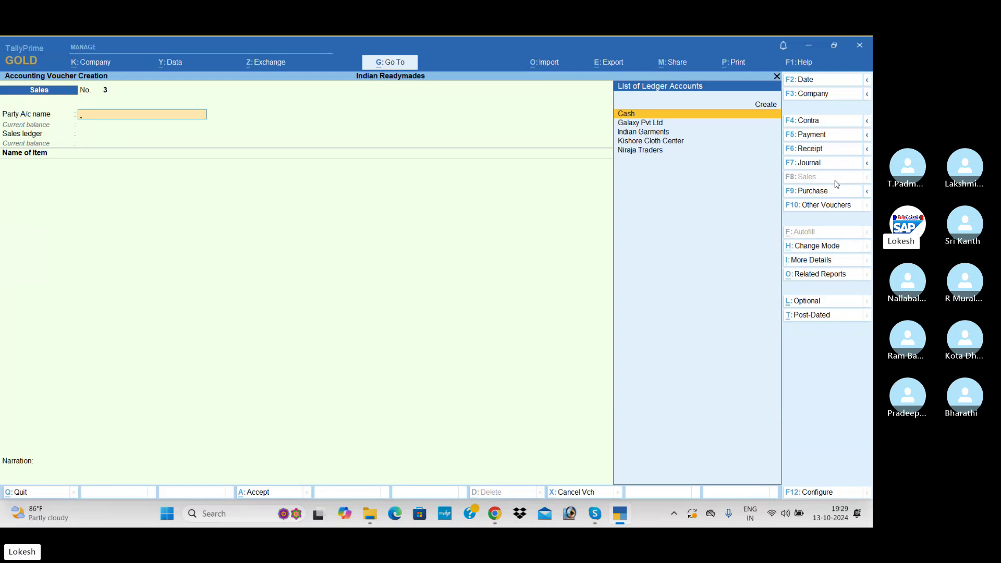
Leave voucher entry and examine the Day Book for the vouchers recorded on 1-Apr-24.
key("Escape")
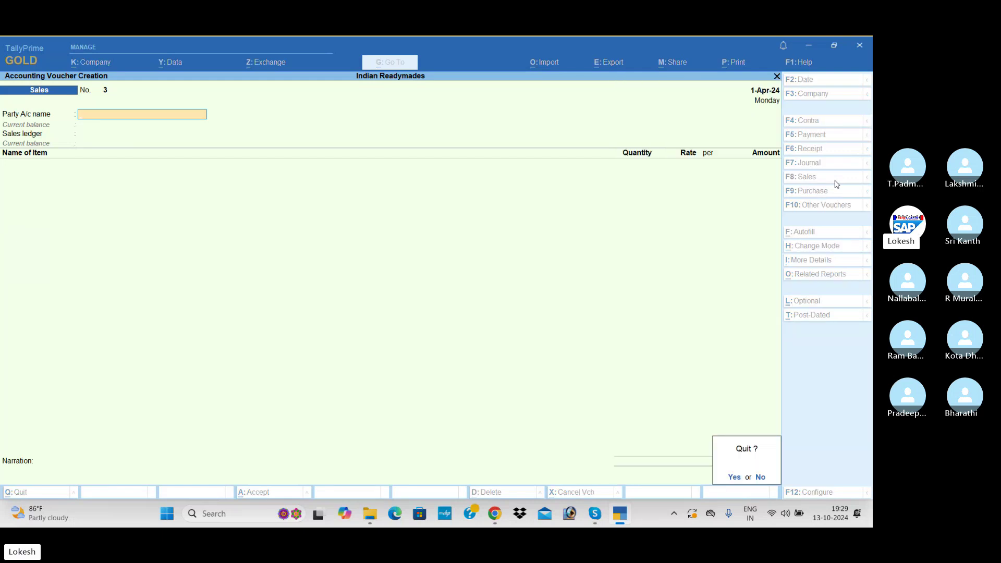
key("Return")
key("Return")
key("Down")
key("Down")
key("Down")
key("Down")
key("Down")
key("Down")
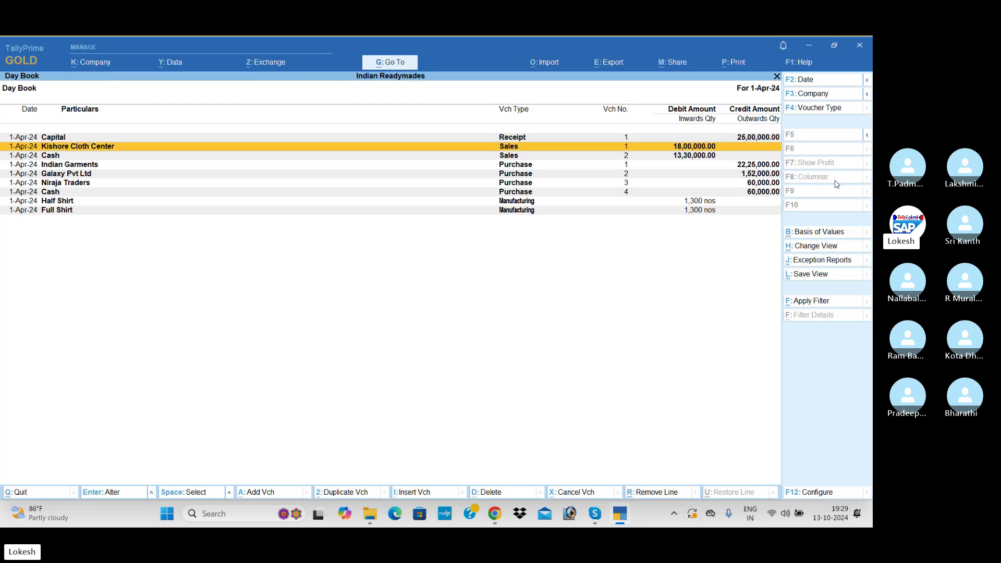
key("Escape")
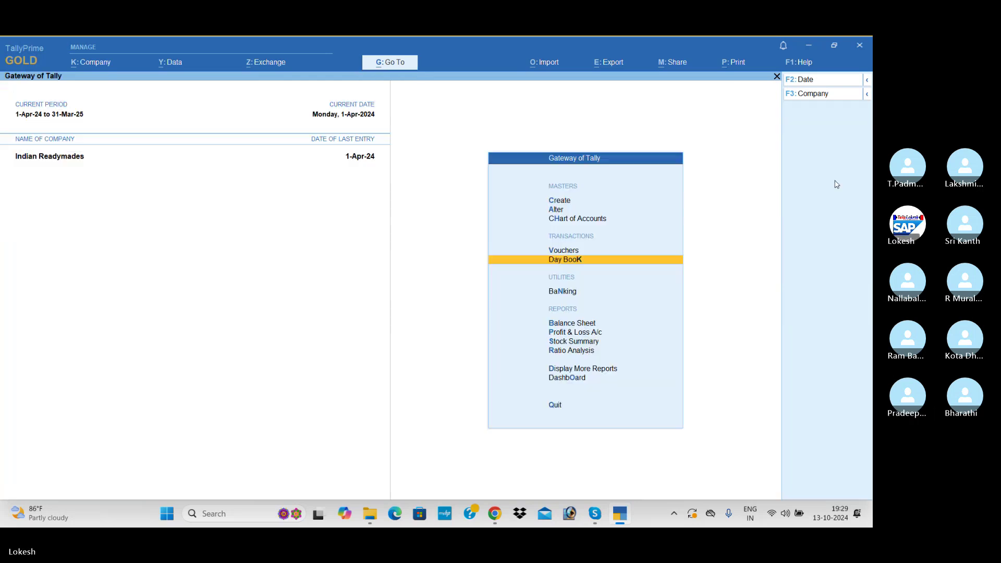
Open the Profit & Loss A/c in its detailed format.
key("Down")
key("Down")
key("Down")
key("Return")
key("alt+F5")
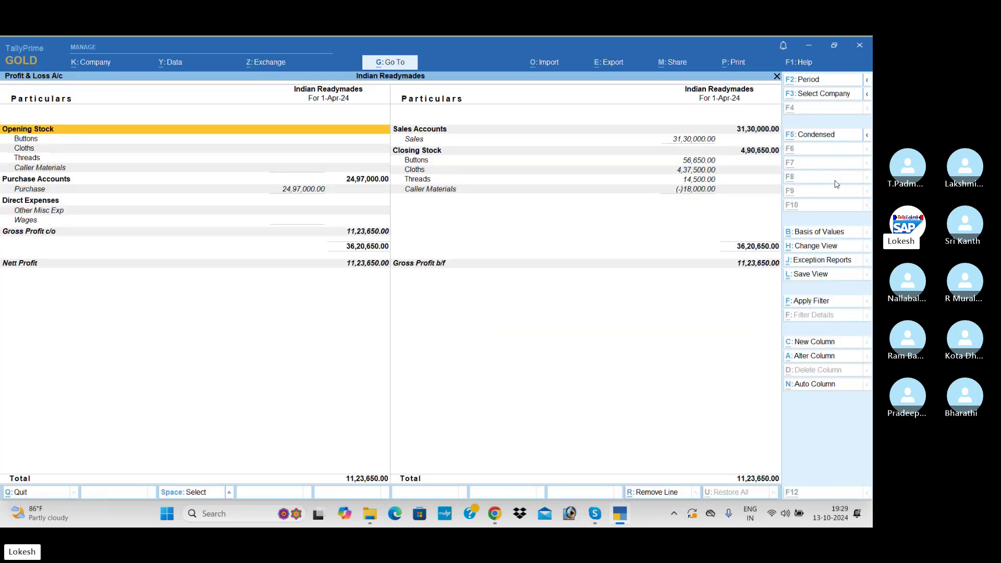
Examine the Profit & Loss A/c lines from Opening Stock down to Nett Profit, then close the report.
key("Down")
key("Down")
key("Down")
key("Down")
key("Down")
key("Down")
key("Down")
key("Down")
key("Down")
key("Down")
key("Down")
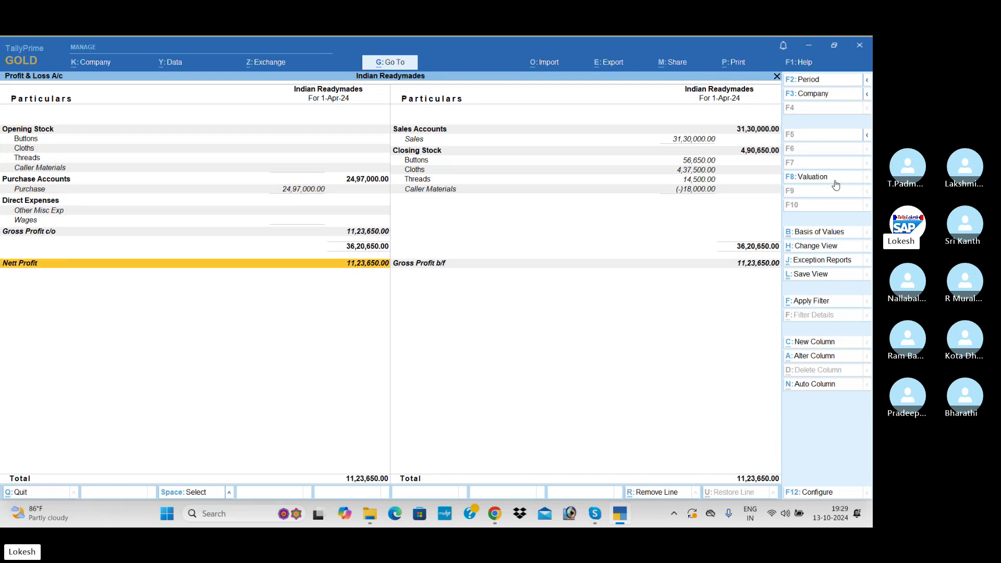
key("Escape")
Configure the Stock Summary to show goods inwards and goods outwards, and close the report after reviewing it.
key("Down")
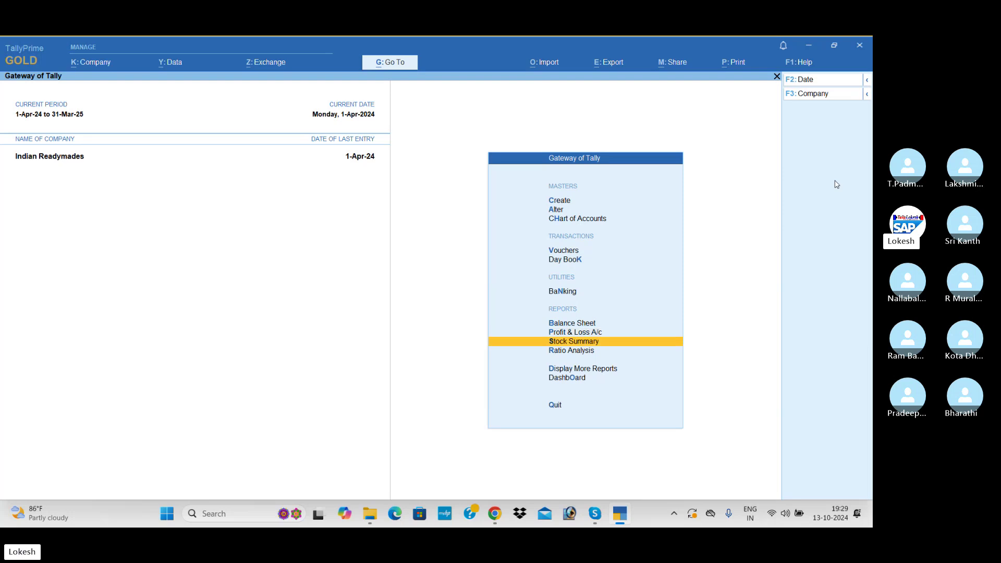
key("Return")
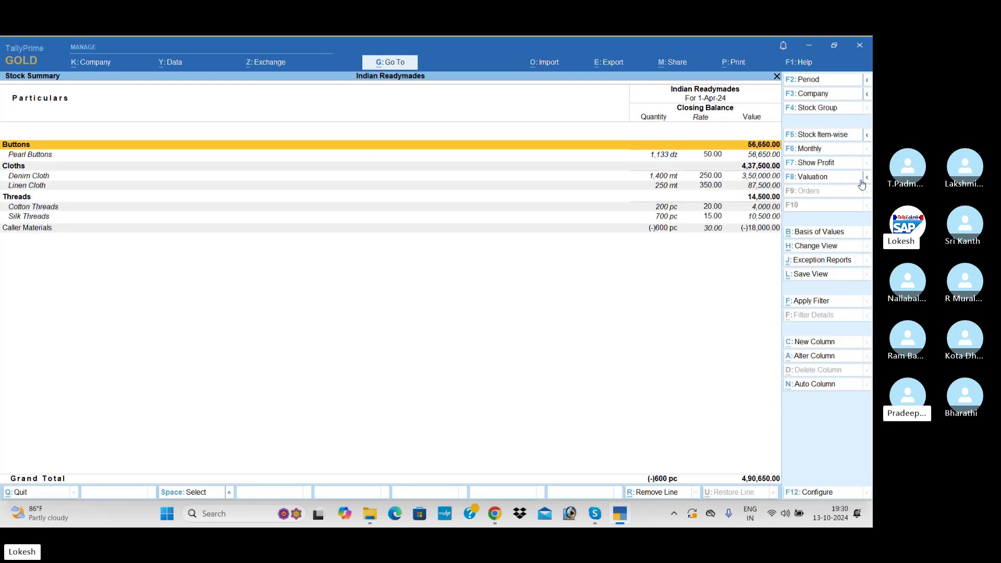
left_click(827, 493)
key("Down")
key("Down")
key("Down")
key("Down")
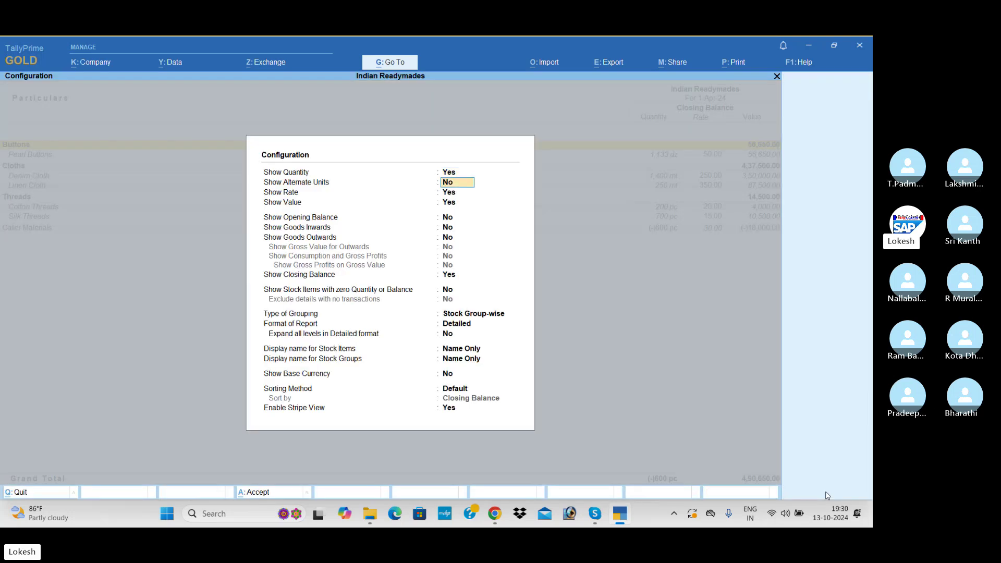
key("Down")
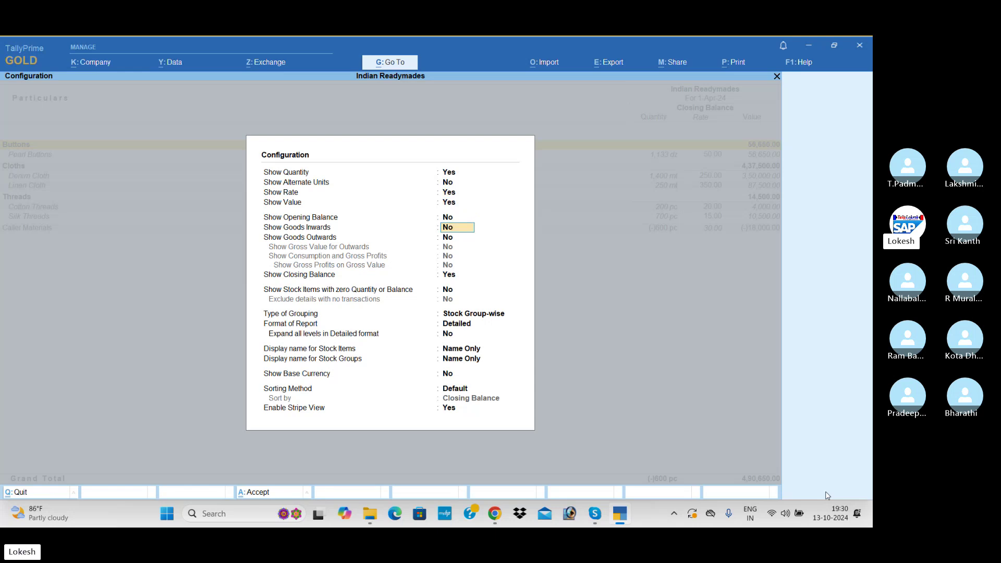
key("y")
key("Return")
key("y")
key("Return")
key("Return")
key("Return")
key("Return")
key("Return")
key("Return")
key("Return")
key("Return")
key("Return")
key("Return")
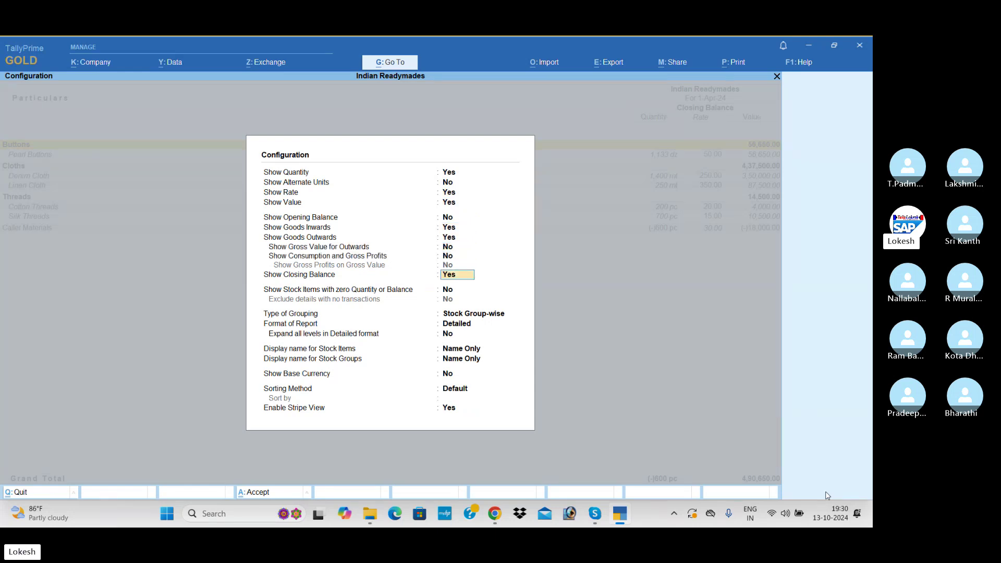
key("Return")
key("Return")
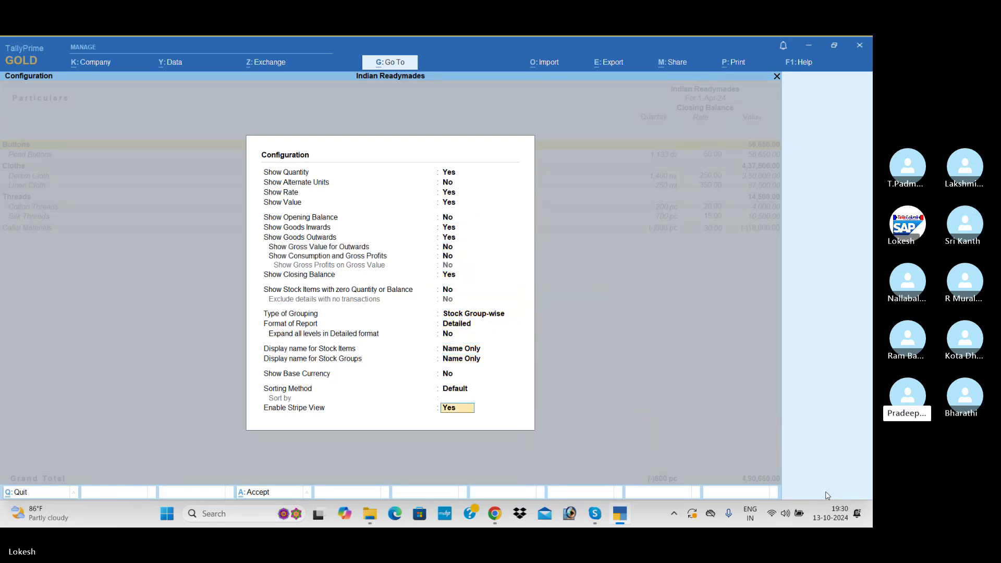
key("Return")
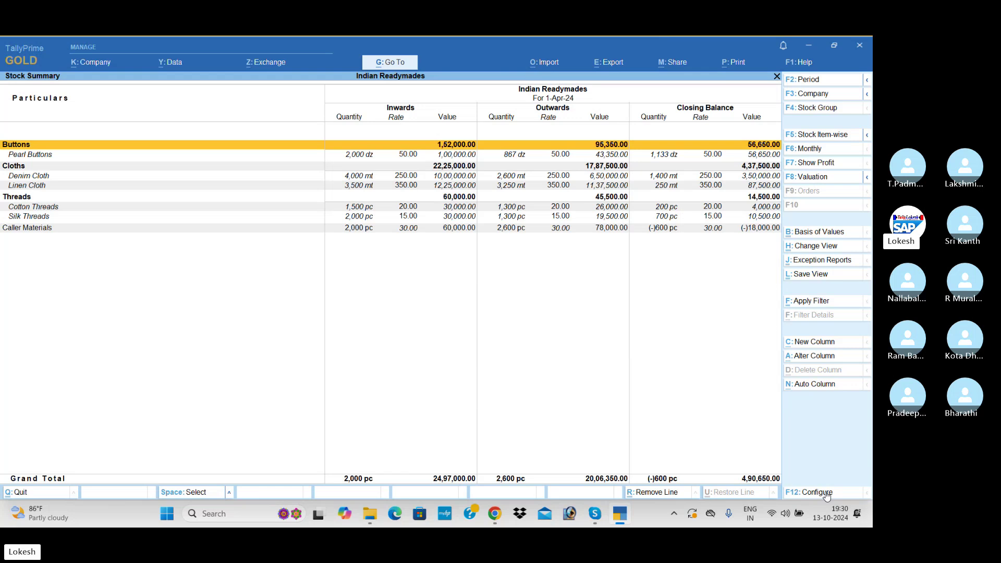
key("Escape")
View the company Dashboard with its sales, purchase, cash flow and ratio tiles, then close it.
key("Down")
key("Down")
key("Down")
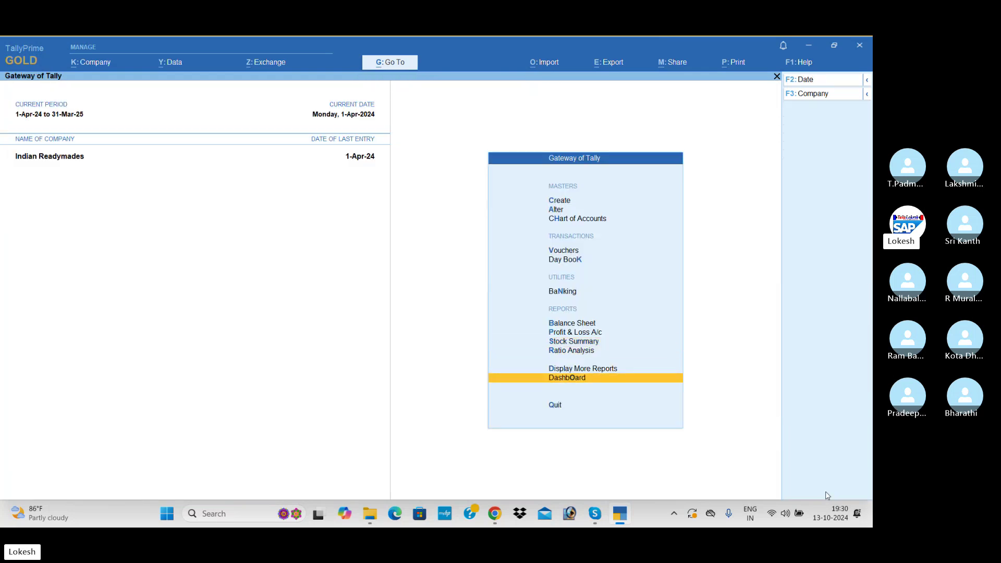
key("Return")
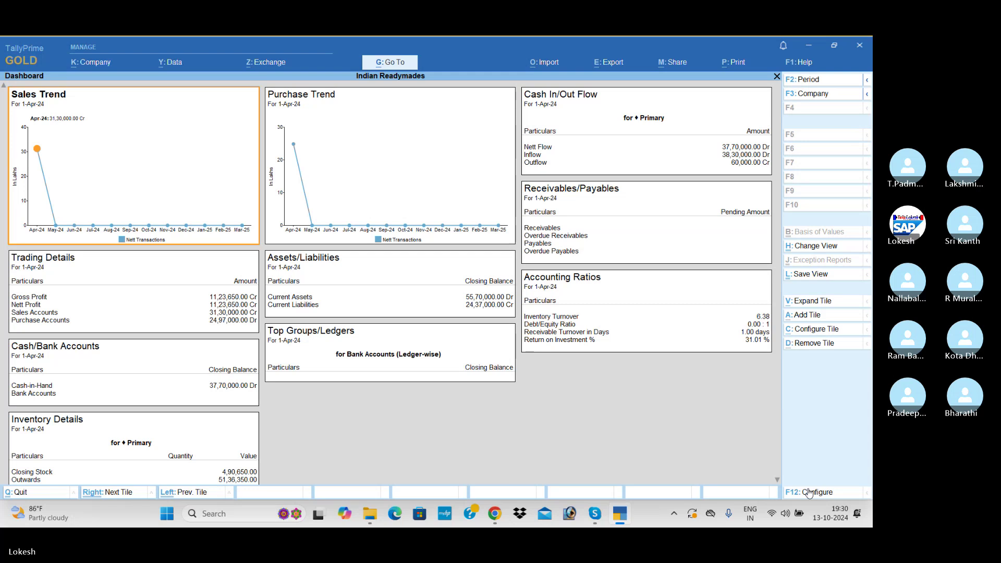
key("Escape")
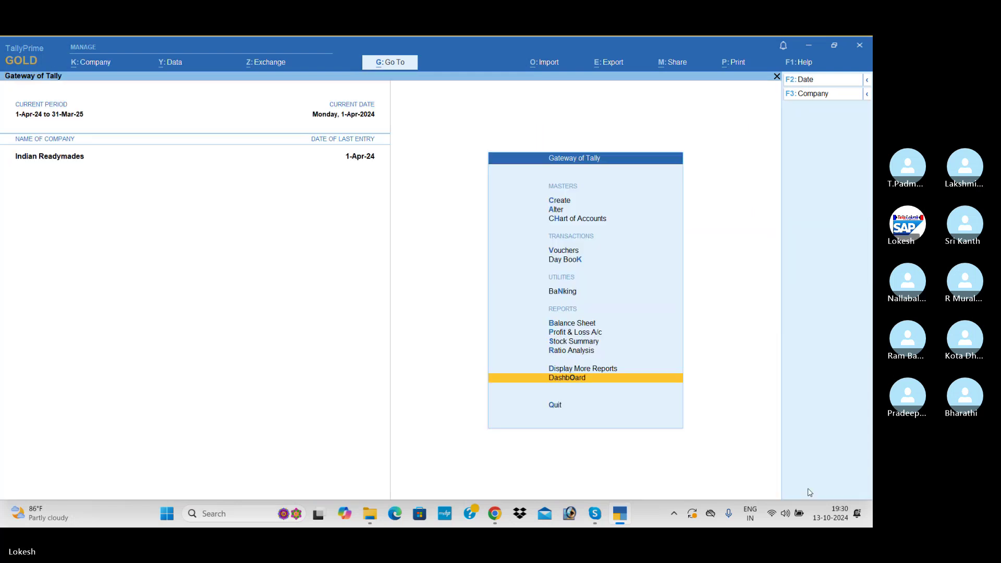
View the Purchase Register from the Account Books reports.
key("Up")
key("Return")
key("Down")
key("Down")
key("Down")
key("Down")
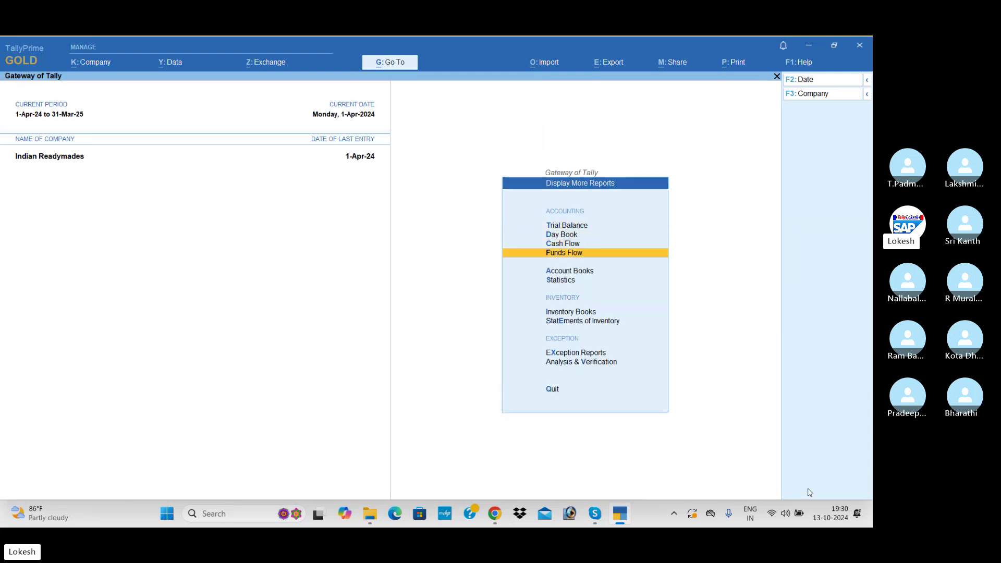
key("Return")
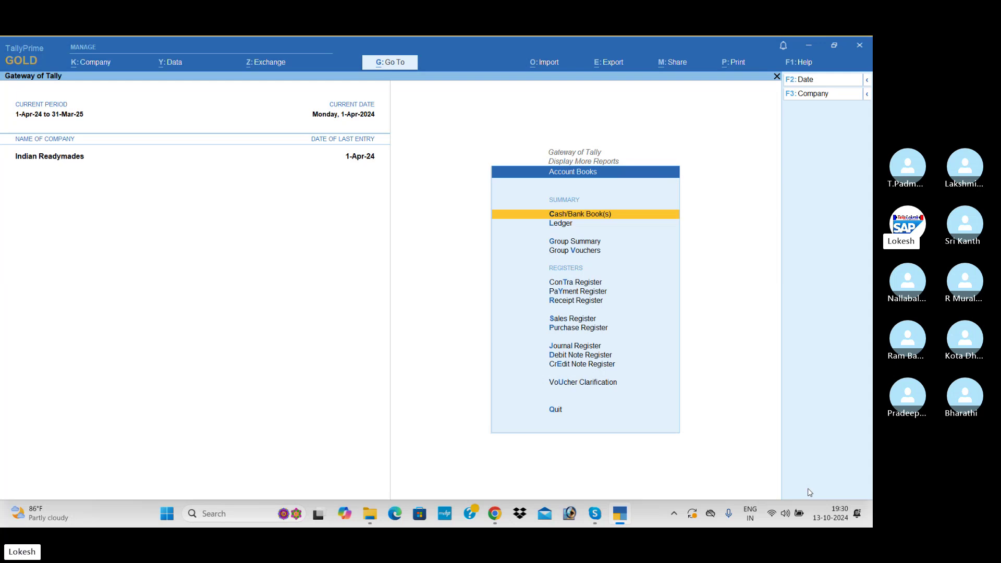
key("Down")
key("Down")
key("Down")
key("Down")
key("Down")
key("Down")
key("Down")
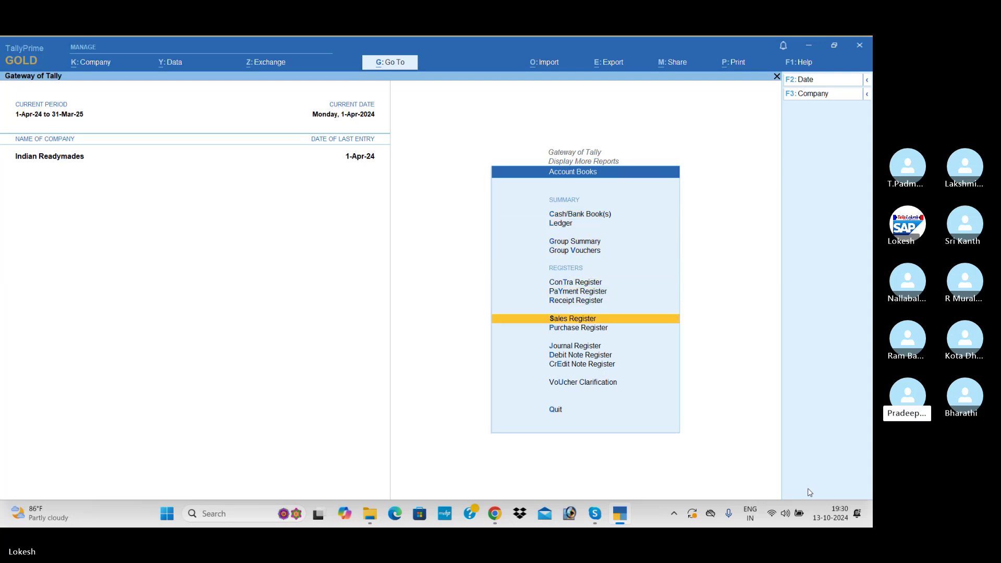
key("Down")
key("Return")
key("Escape")
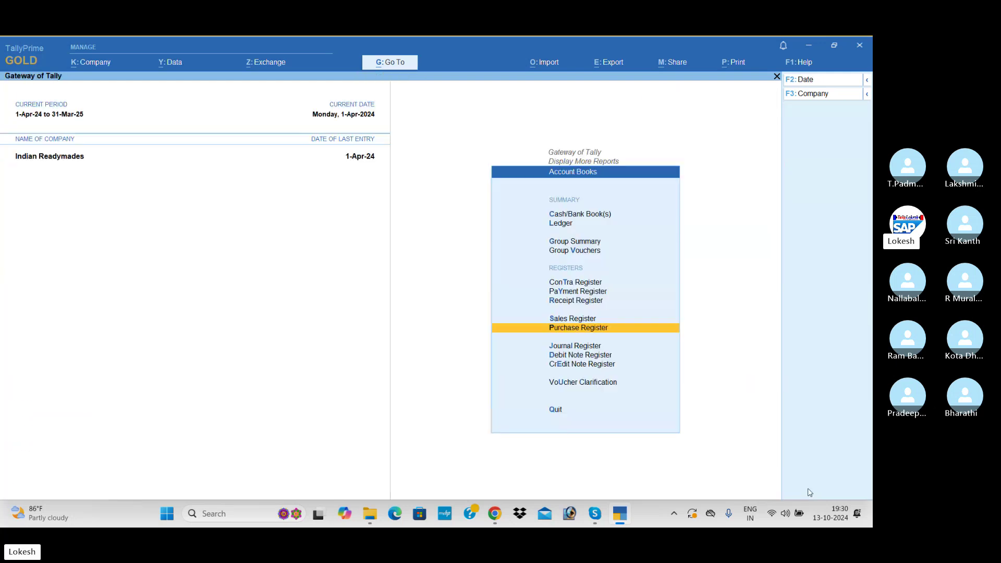
View the Sales Register and the Receipt Register from the Account Books.
key("Up")
key("Return")
key("Escape")
key("Up")
key("Return")
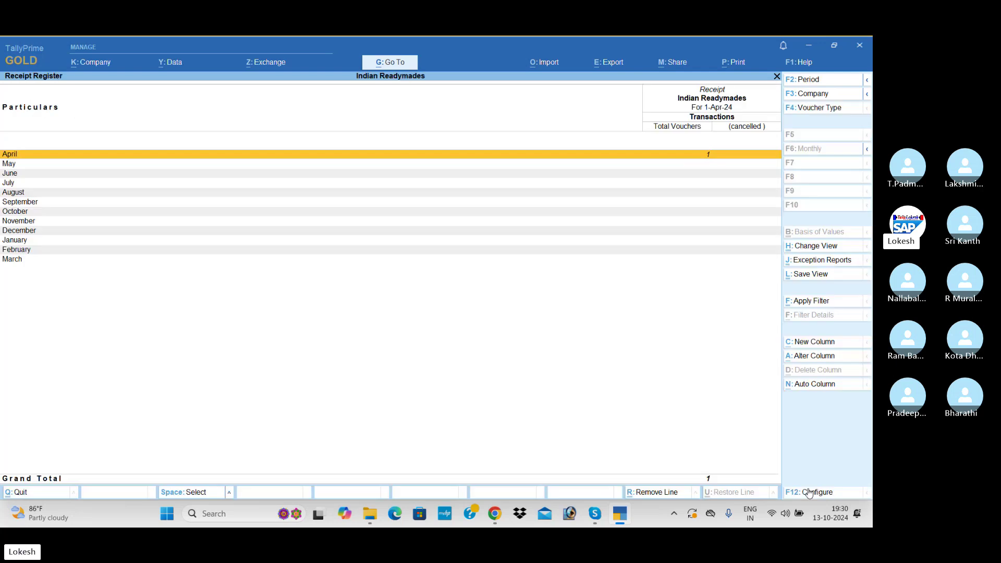
key("Escape")
View the Payment Register and the Contra Register, then return to the Gateway of Tally.
key("Up")
key("Return")
key("Escape")
key("Up")
key("Return")
key("Escape")
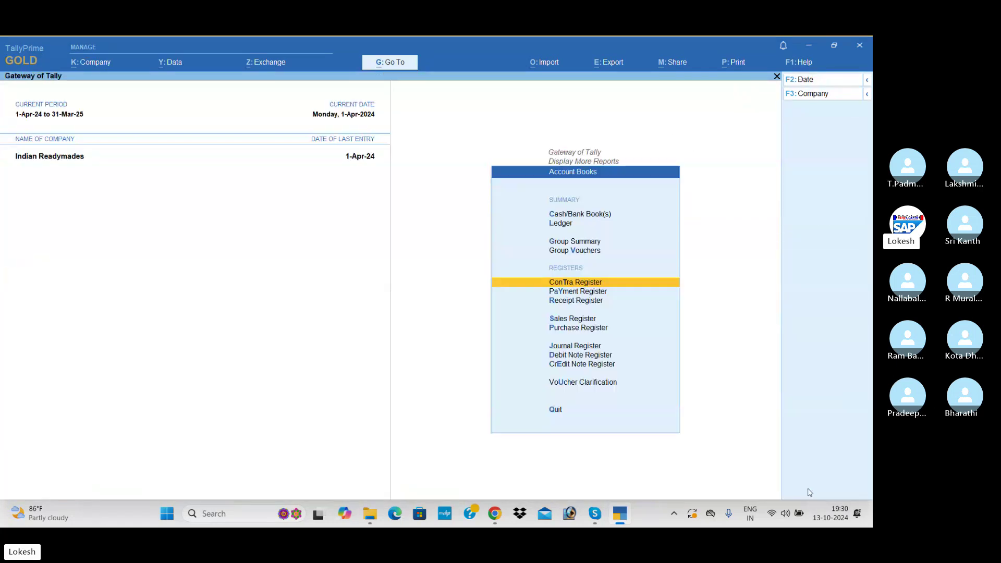
key("Escape")
key("Escape")
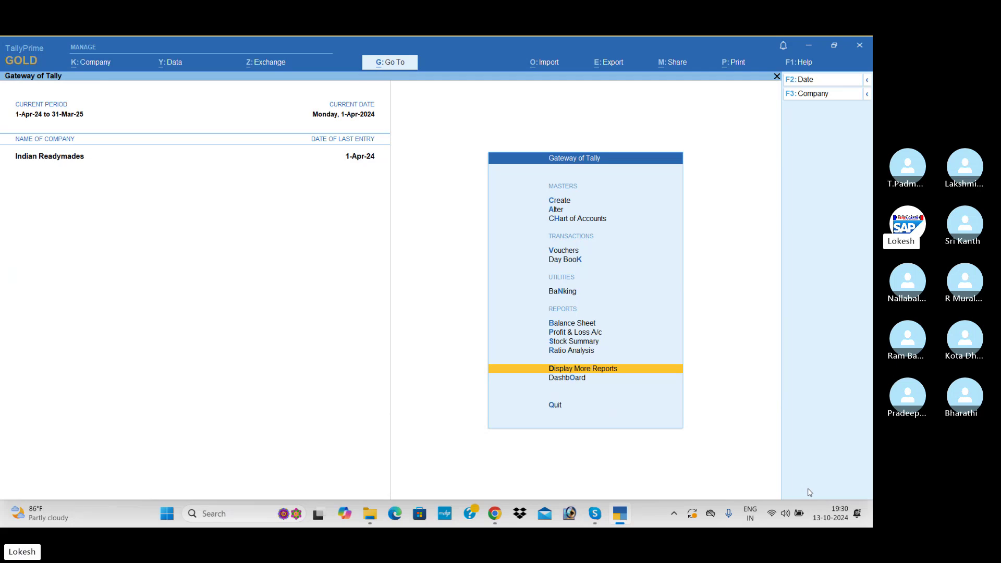
Switch to the Skype meeting window.
key("alt+Tab")
key("alt+Tab")
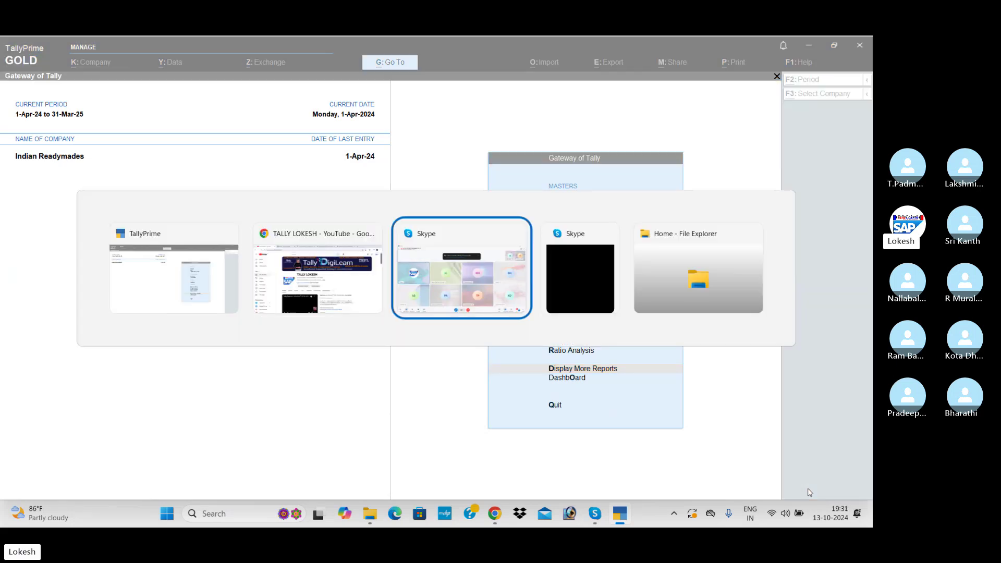